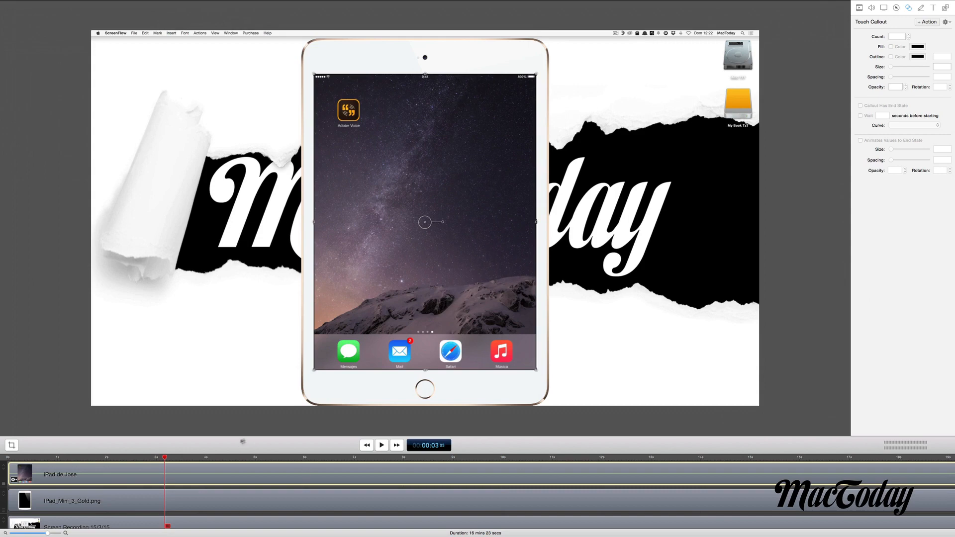
# Step: Enlarge the timeline area until all four tracks are visible
pyautogui.moveTo(239, 453); pyautogui.dragTo(180, 393)
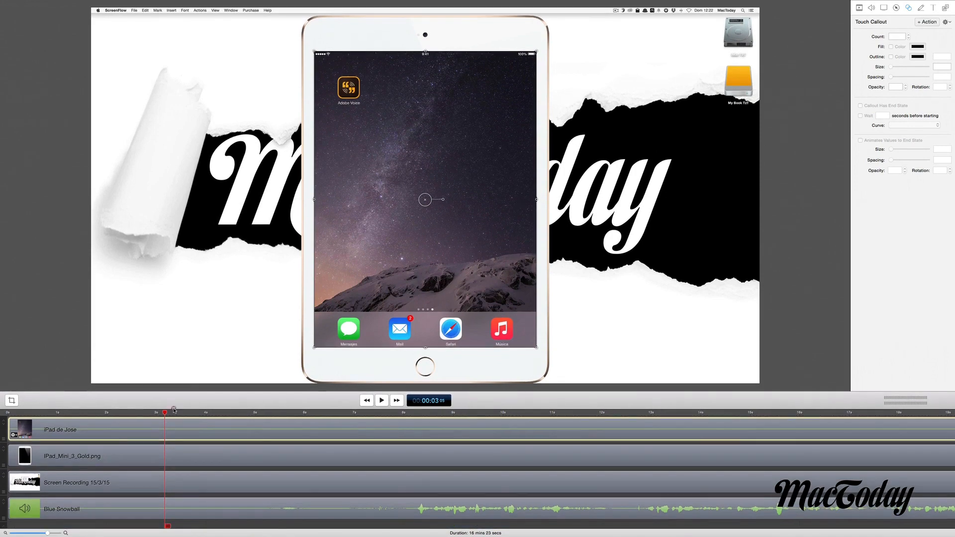
# Step: Delete the IPad_Mini_3_Gold.png frame image and move the iPad recording clip down into the emptied track
pyautogui.click(93, 457)
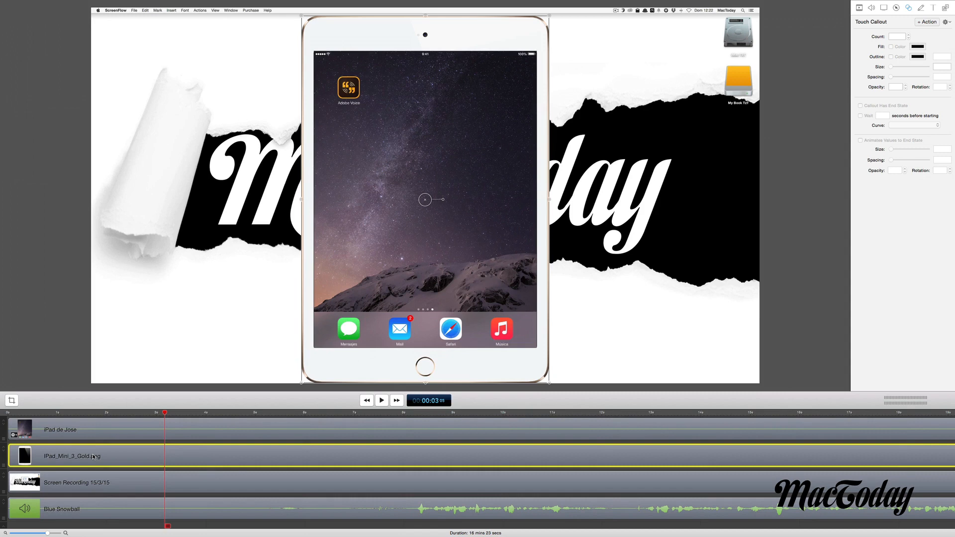
pyautogui.press('Delete')
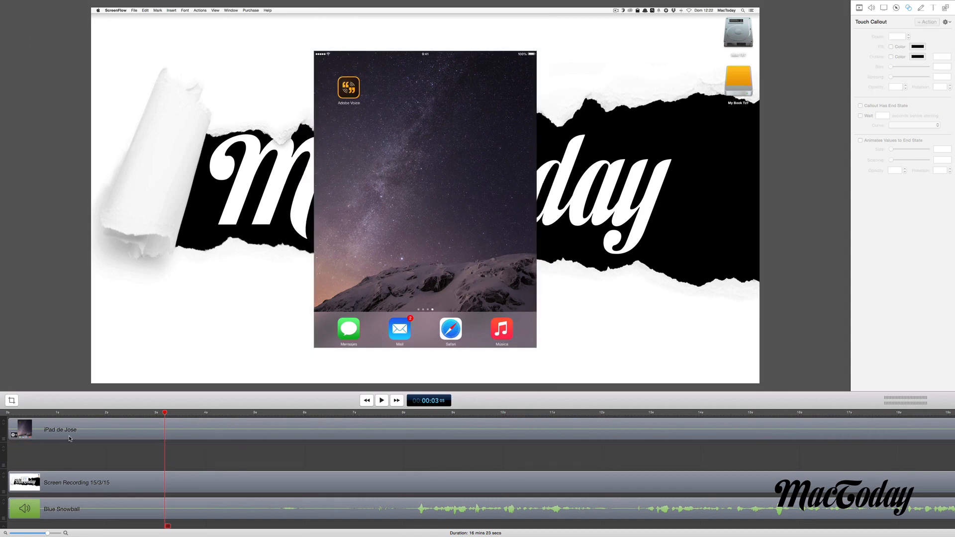
pyautogui.moveTo(70, 437); pyautogui.dragTo(66, 451)
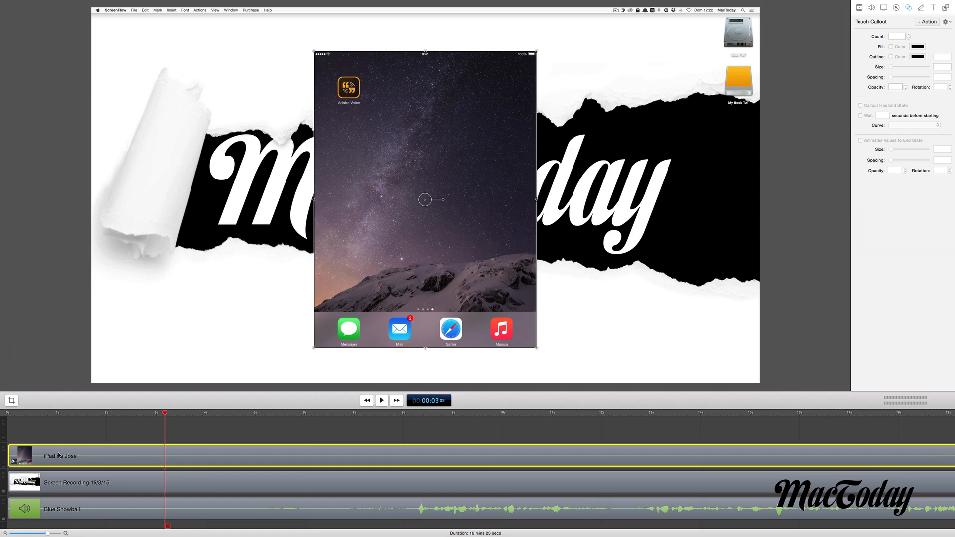
# Step: Select the screen recording, the Blue Snowball audio and the iPad recording clips in turn to identify each one
pyautogui.click(57, 482)
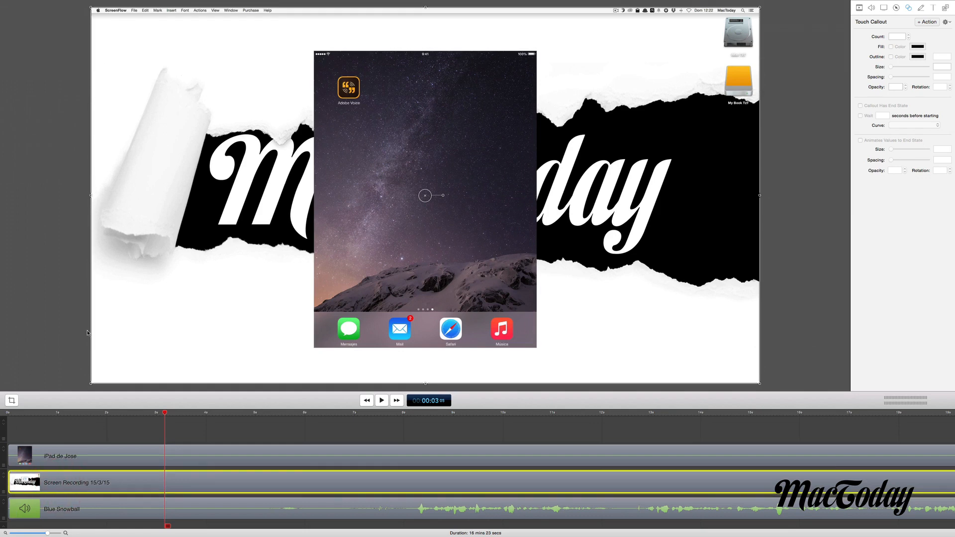
pyautogui.click(58, 514)
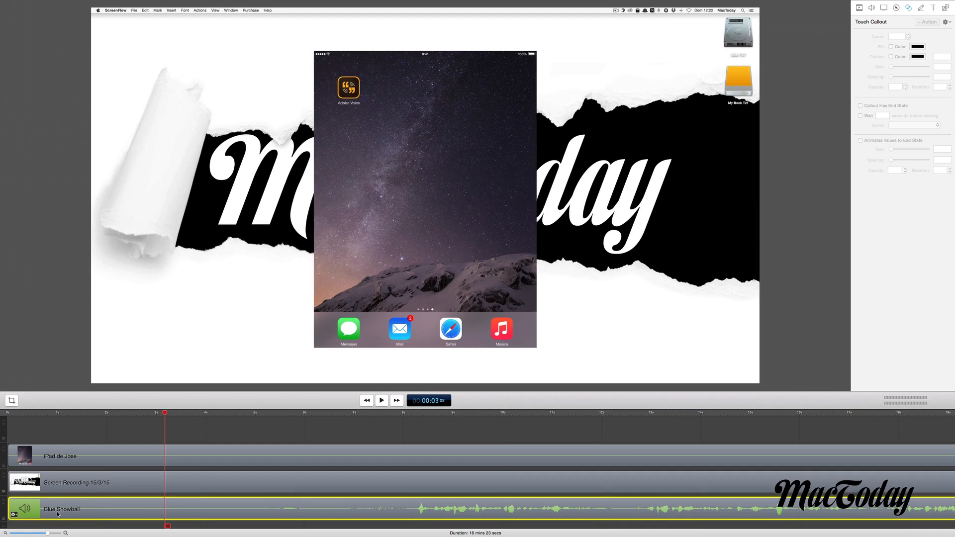
pyautogui.click(151, 454)
# Step: Find the section where the iPad recording has its own audio and play it from 1:48
pyautogui.hscroll(5, 153, 457)
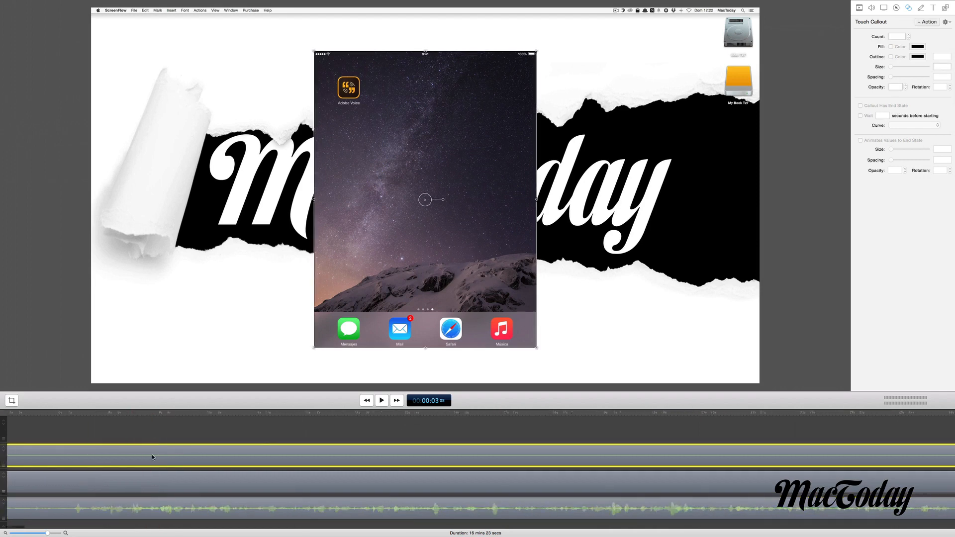
pyautogui.hscroll(10, 152, 456)
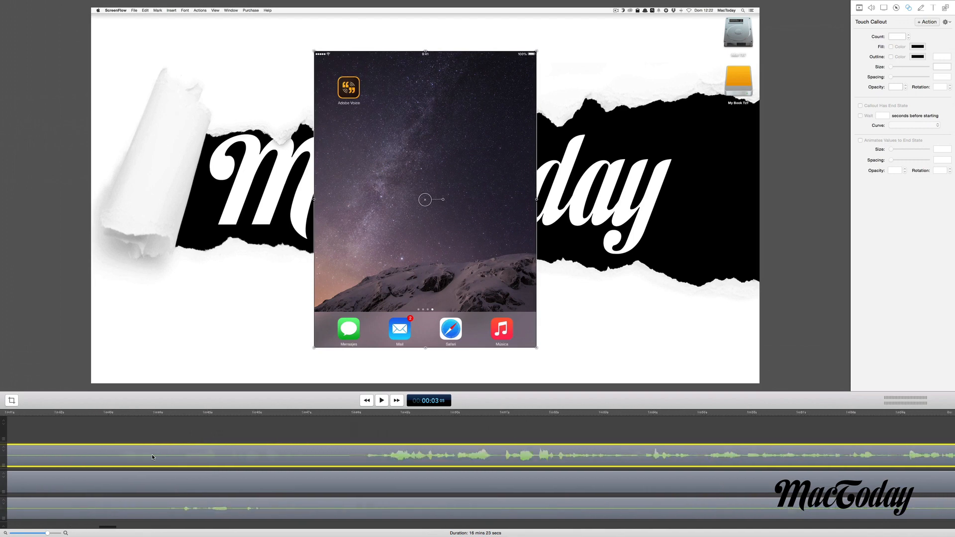
pyautogui.hscroll(15, 152, 455)
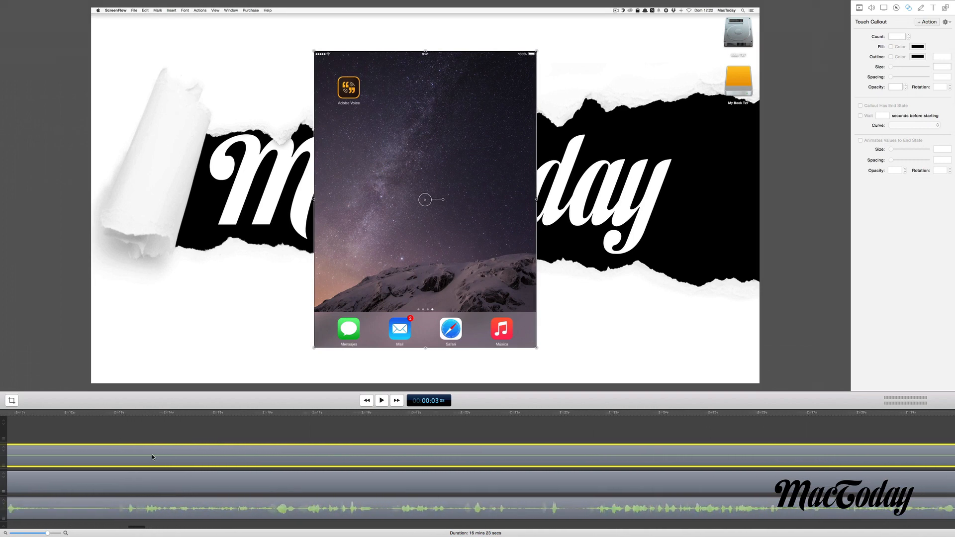
pyautogui.hscroll(-15, 151, 455)
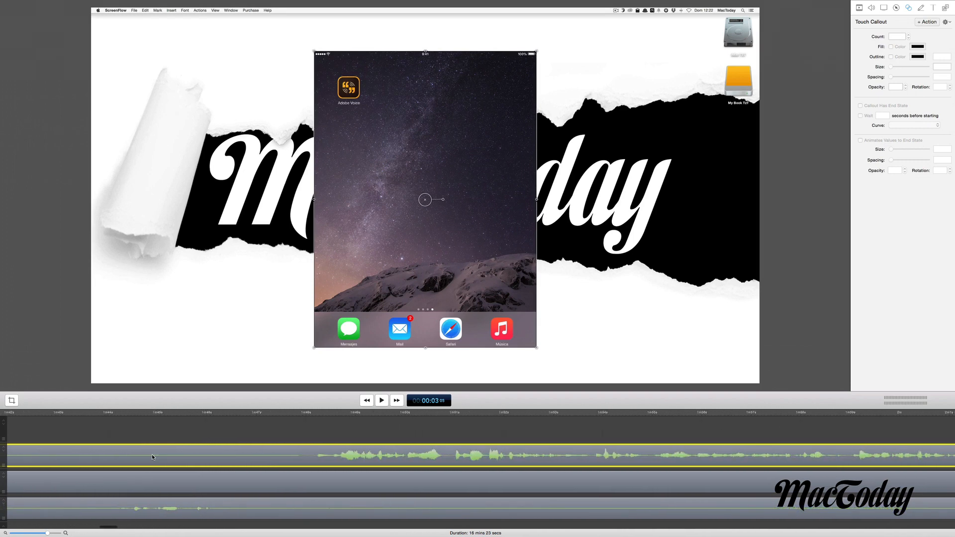
pyautogui.click(305, 412)
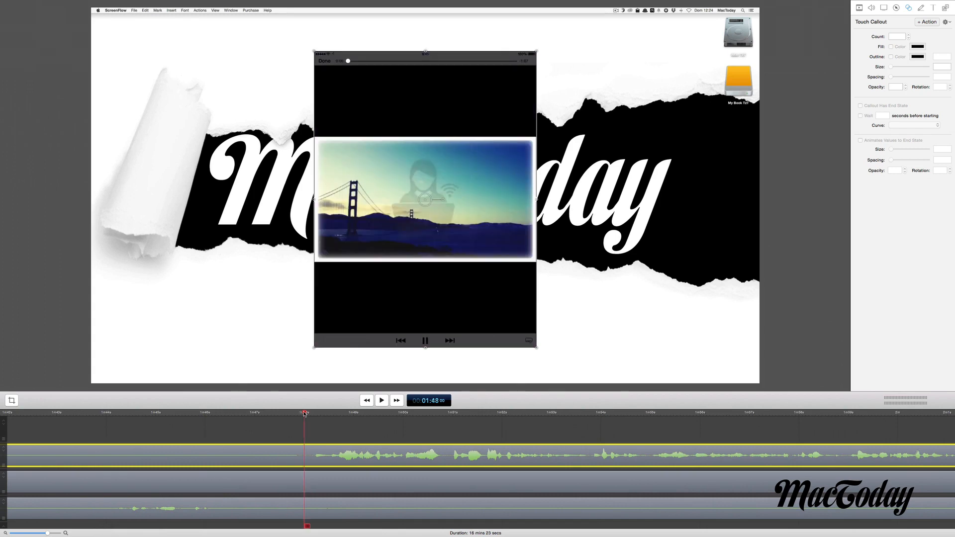
pyautogui.press('space')
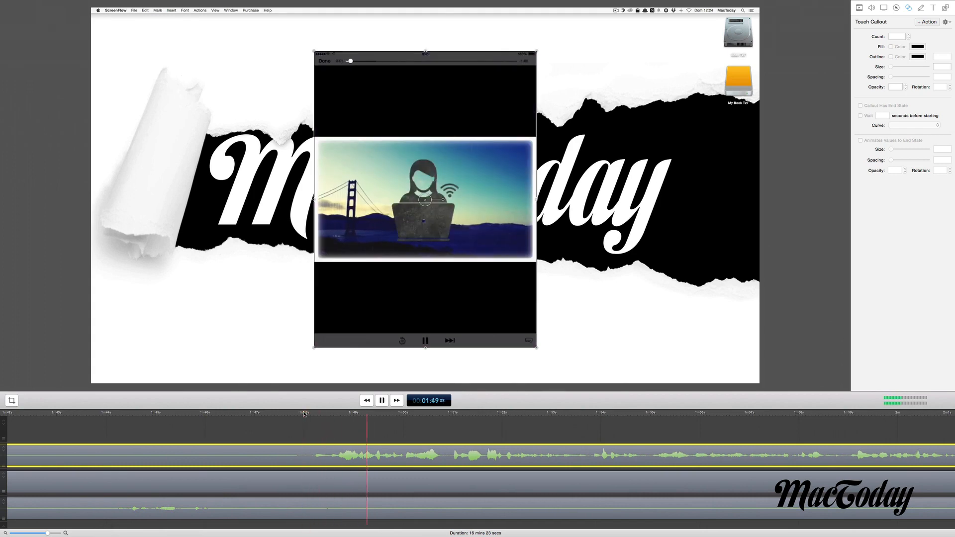
pyautogui.press('space')
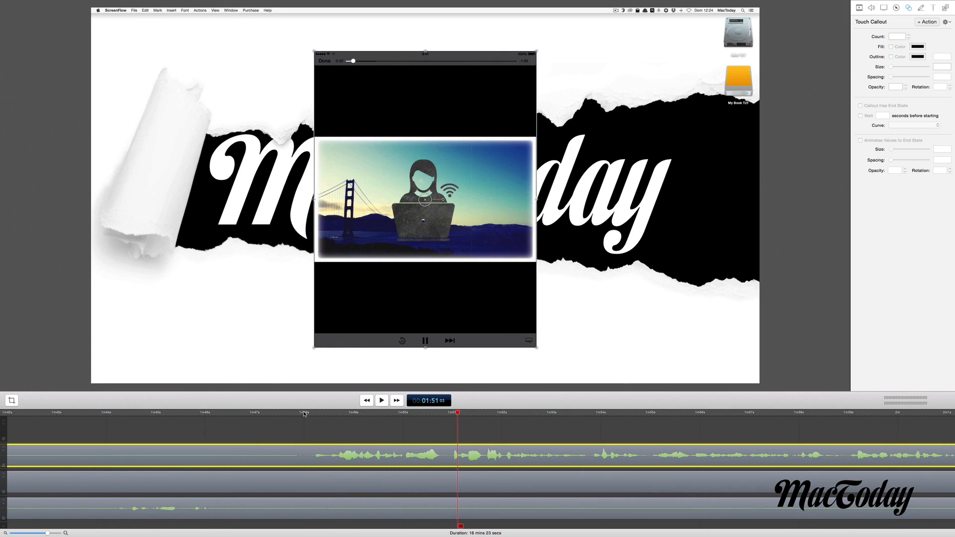
# Step: Undo the iPad recording's track move and the deletion of the iPad frame image
pyautogui.press('super+z')
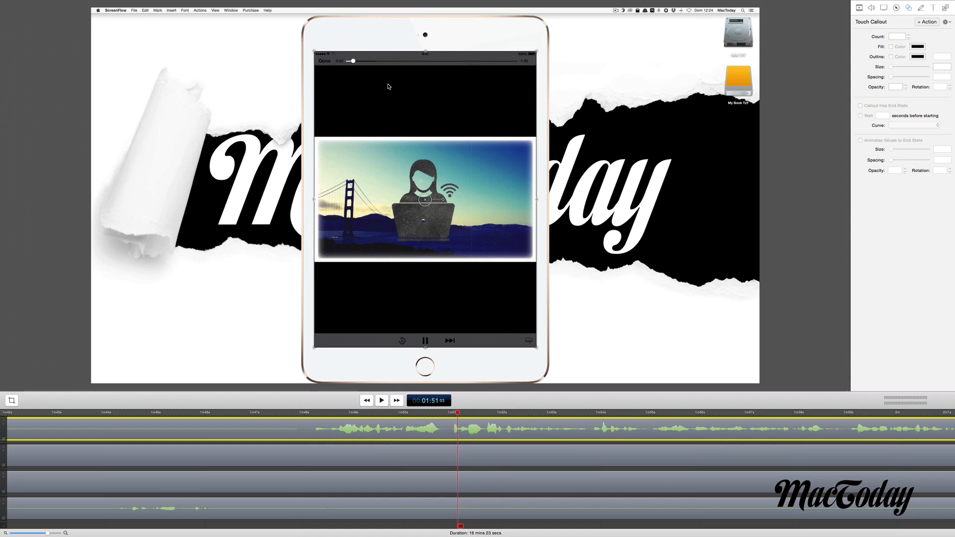
# Step: Try the playback controls: play and stop the project, jump between its start and end, and play from the beginning
pyautogui.hscroll(-20, 249, 471)
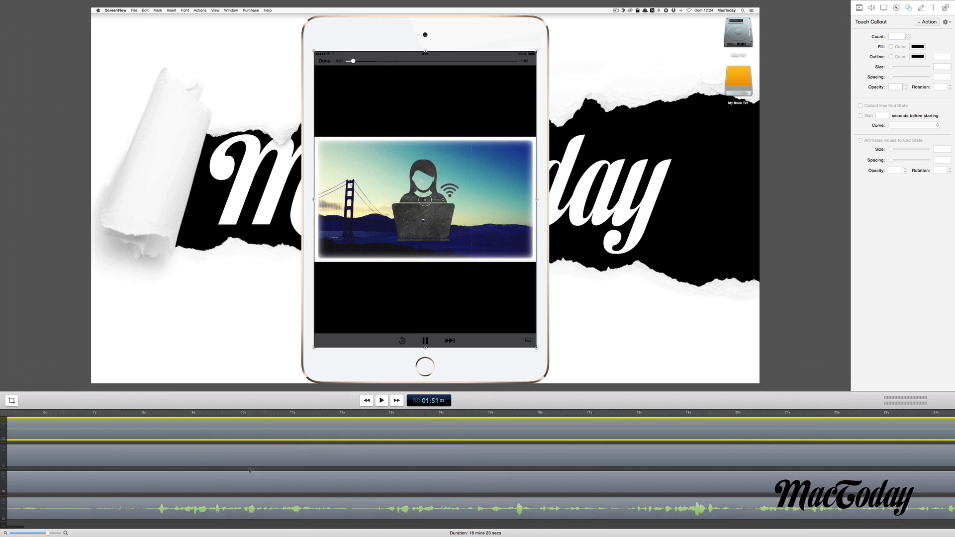
pyautogui.click(382, 400)
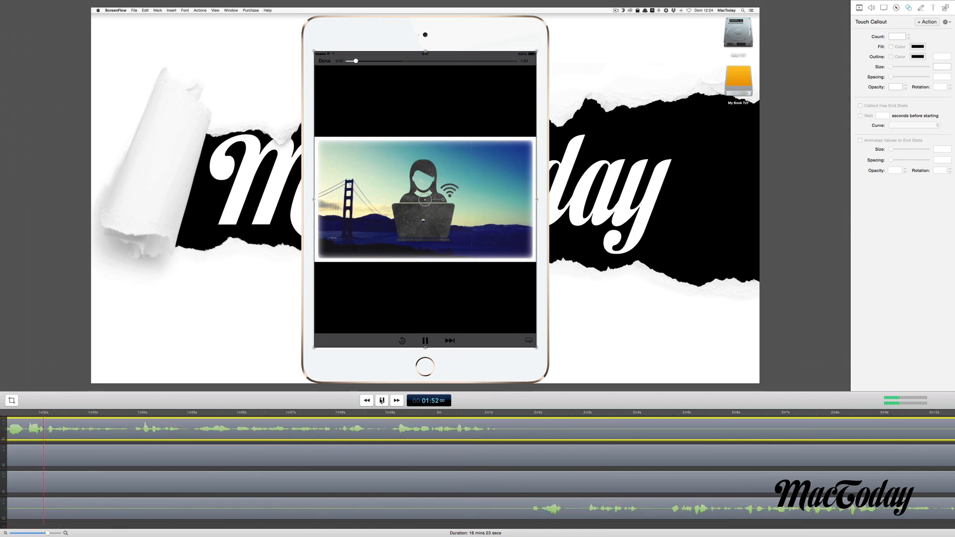
pyautogui.click(381, 400)
pyautogui.click(366, 401)
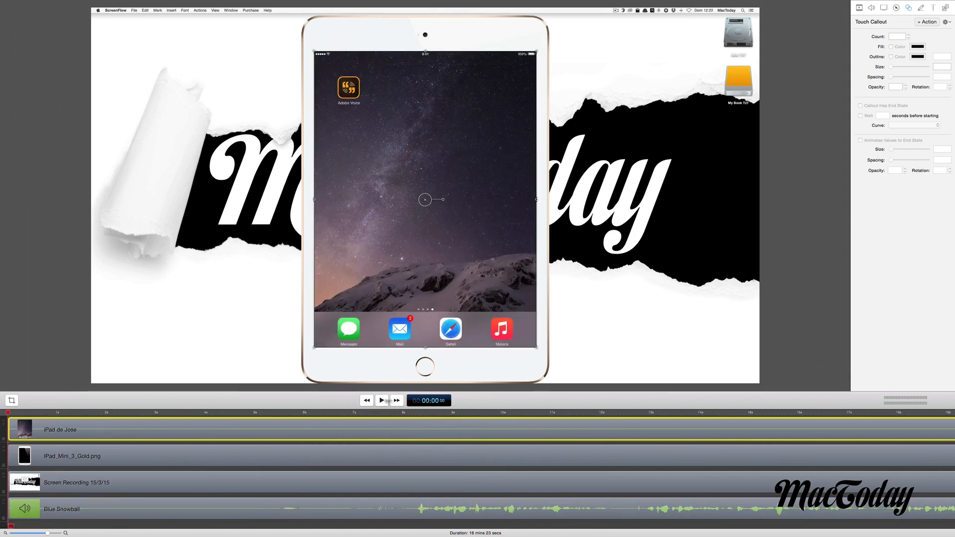
pyautogui.click(397, 401)
pyautogui.click(367, 401)
pyautogui.click(382, 400)
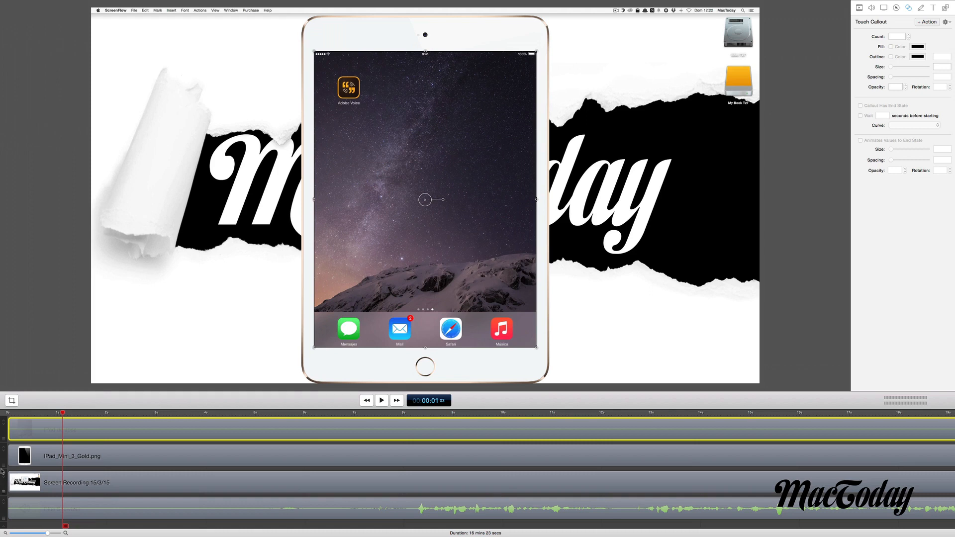
# Step: Move the IPad_Mini_3_Gold.png track above the iPad recording's track and return it to its place underneath
pyautogui.click(88, 457)
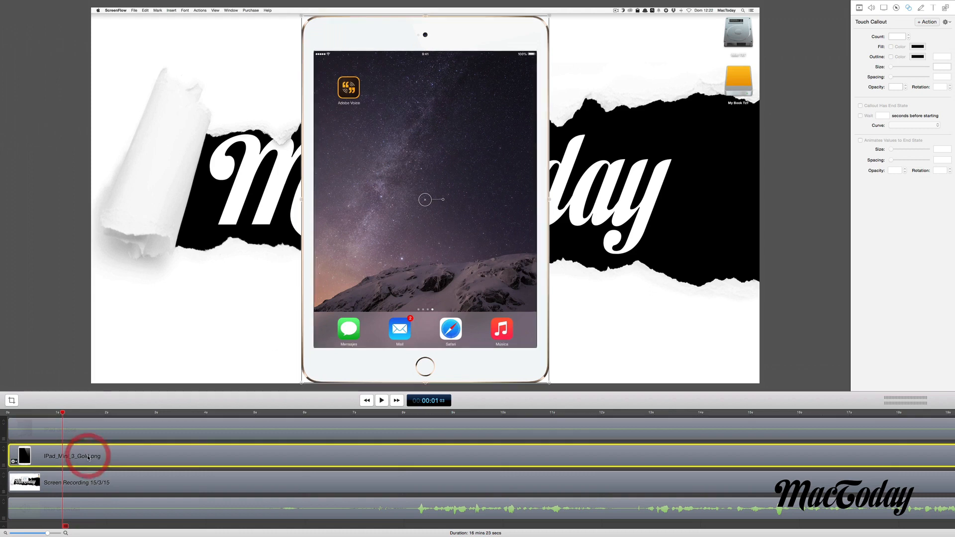
pyautogui.moveTo(3, 465); pyautogui.dragTo(3, 440)
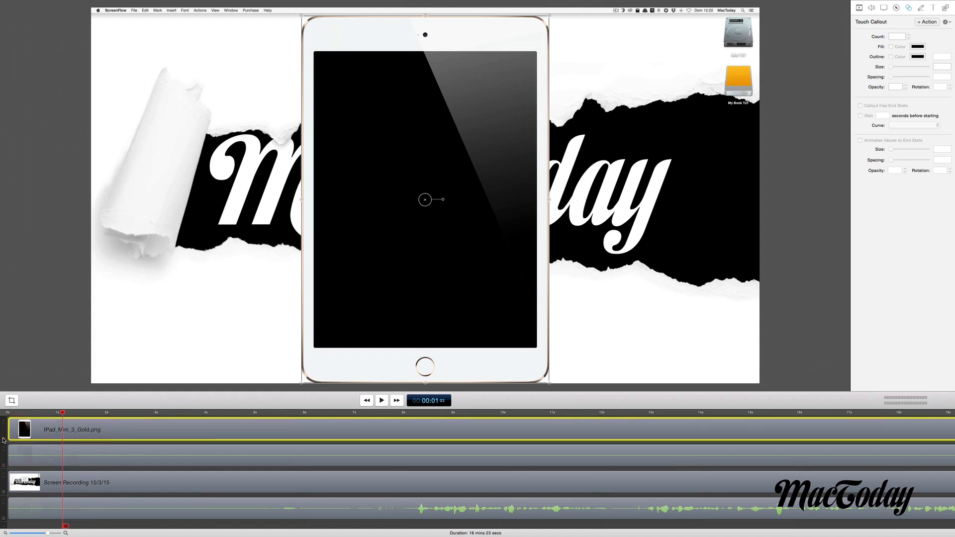
pyautogui.moveTo(3, 440); pyautogui.dragTo(1, 467)
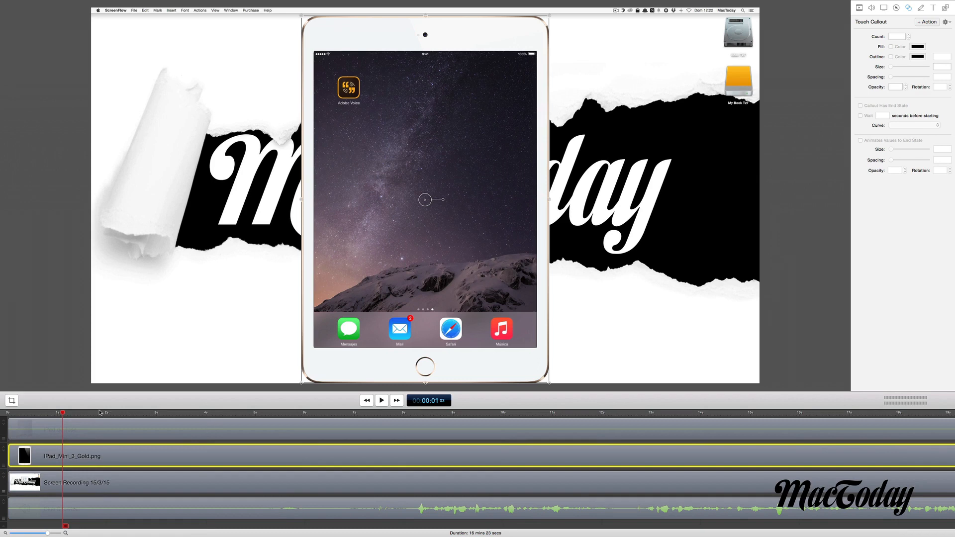
# Step: Play from the 8-second mark to check the narration and park the playhead just before the Blue Snowball speech begins
pyautogui.click(405, 414)
pyautogui.press('space')
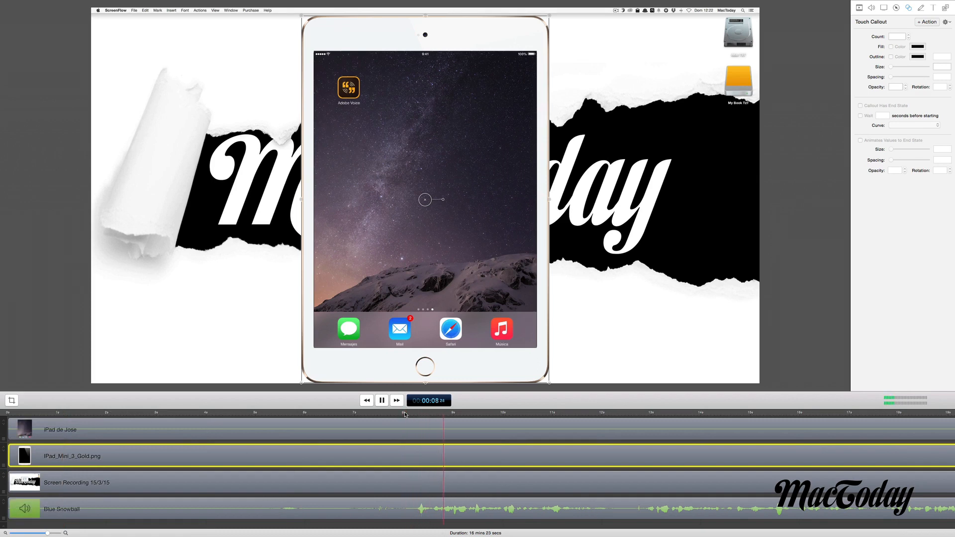
pyautogui.press('space')
pyautogui.moveTo(405, 415); pyautogui.dragTo(402, 414)
# Step: Mark the range from the start to the playhead with an out point, delete its contents leaving a gap, and undo the deletion
pyautogui.moveTo(154, 3)
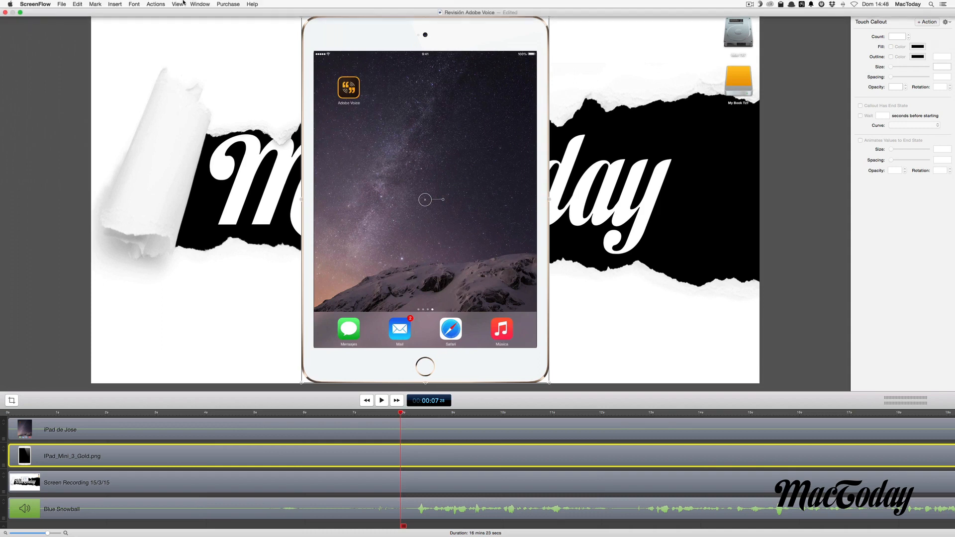
pyautogui.click(119, 3)
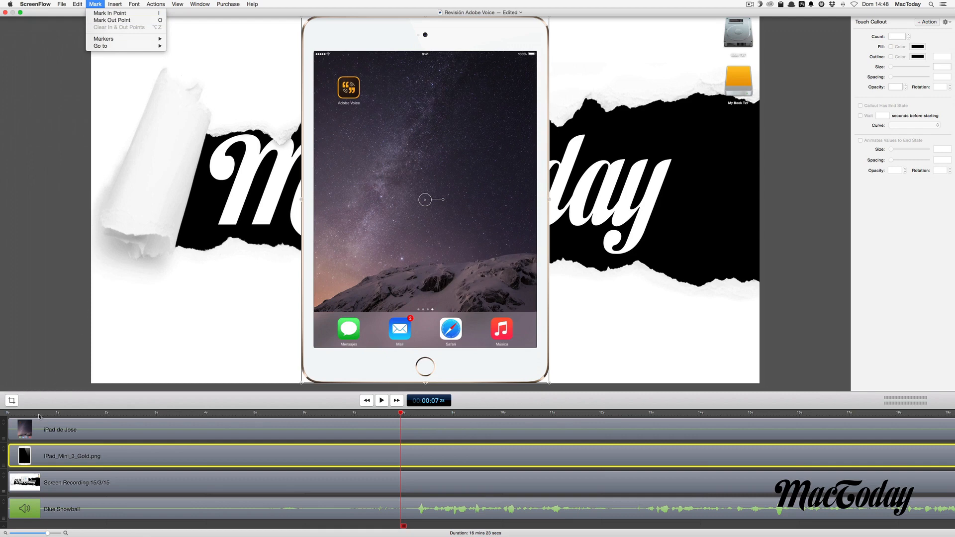
pyautogui.click(387, 456)
pyautogui.press('o')
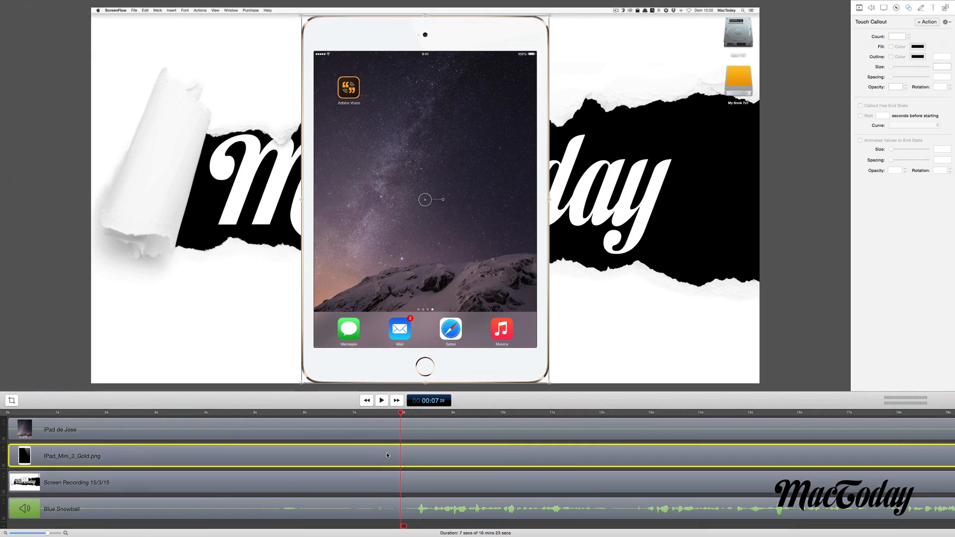
pyautogui.press('super+BackSpace')
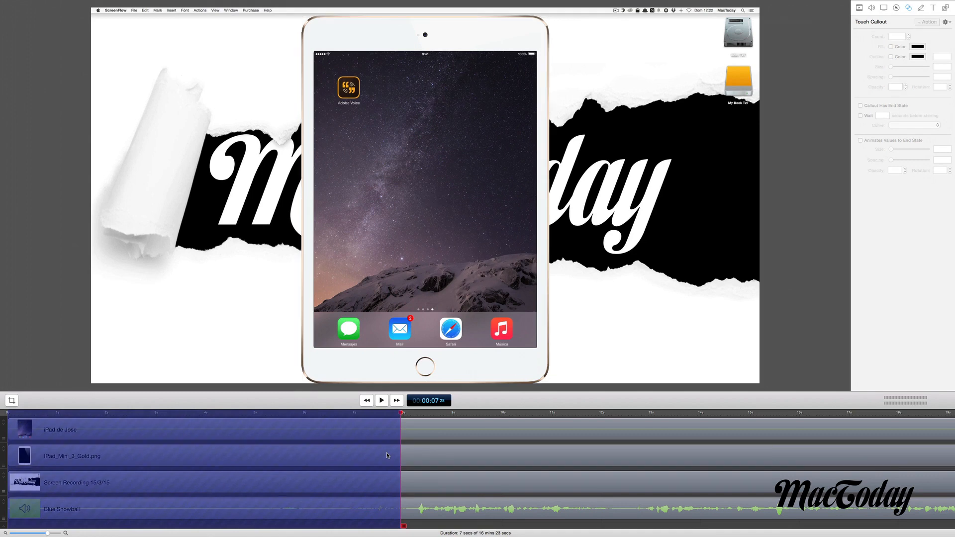
pyautogui.press('BackSpace')
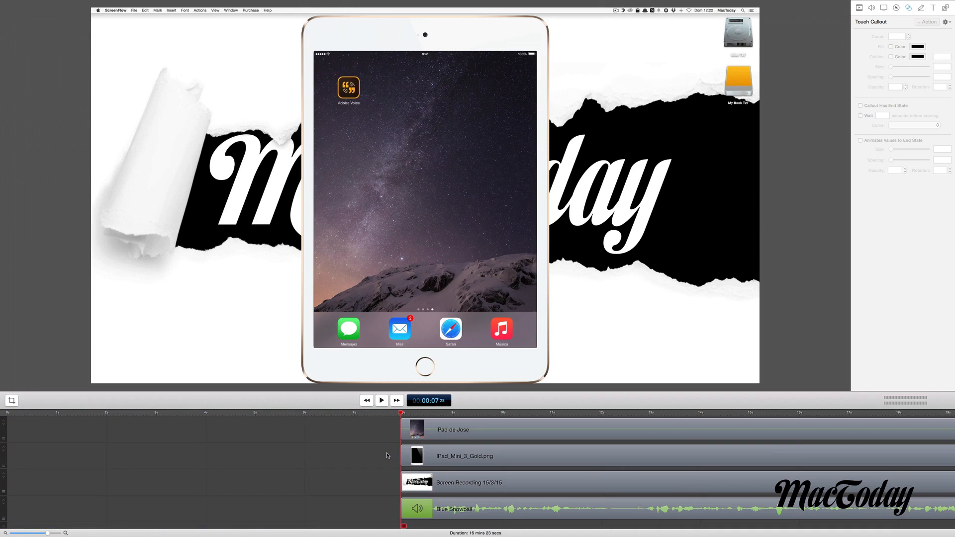
pyautogui.press('super+z')
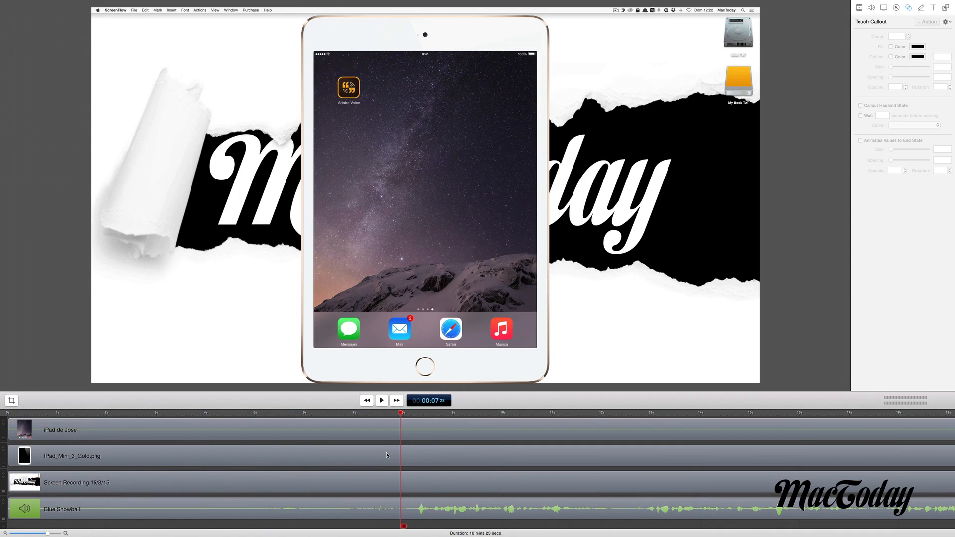
# Step: Set an out point at the playhead to mark the opening range of the timeline
pyautogui.click(387, 452)
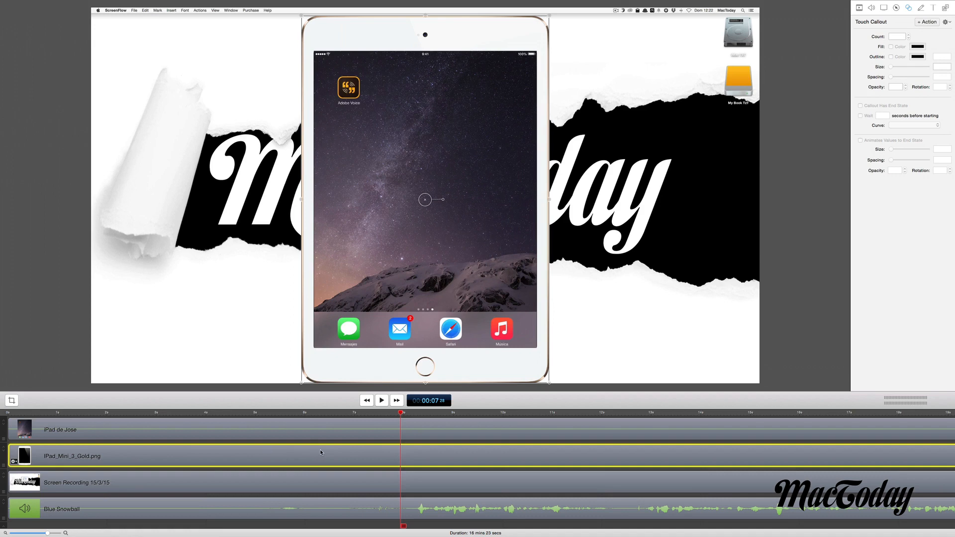
pyautogui.press('o')
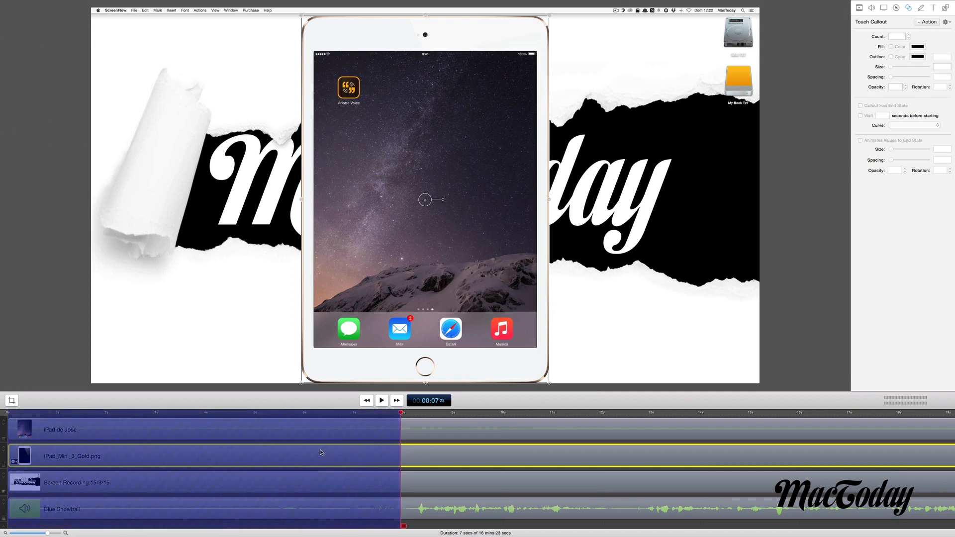
# Step: Delete the whole IPad_Mini_3_Gold.png clip while it is selected and undo that deletion
pyautogui.press('Delete')
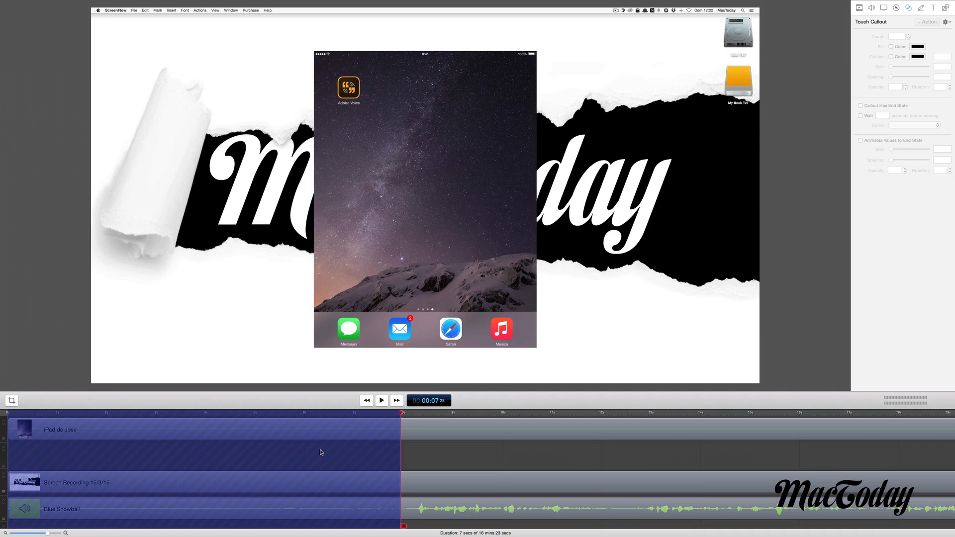
pyautogui.press('super+z')
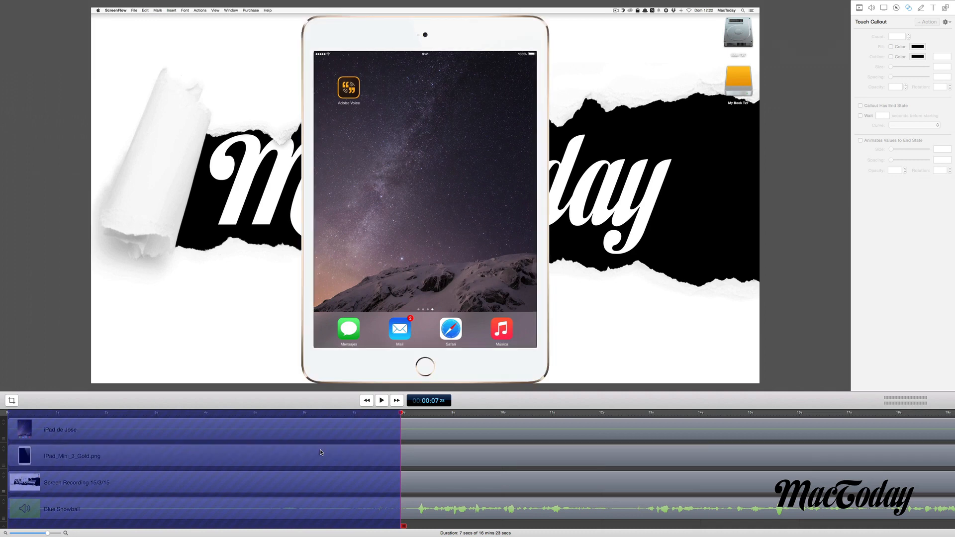
# Step: Clear the clip selection and ripple-delete the marked opening range across all tracks so the clips start at zero
pyautogui.click(418, 445)
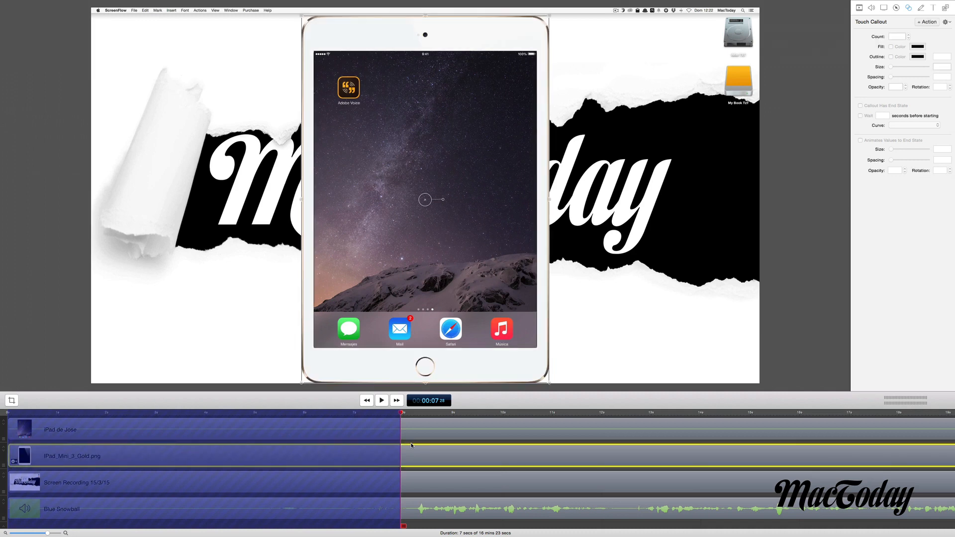
pyautogui.click(417, 524)
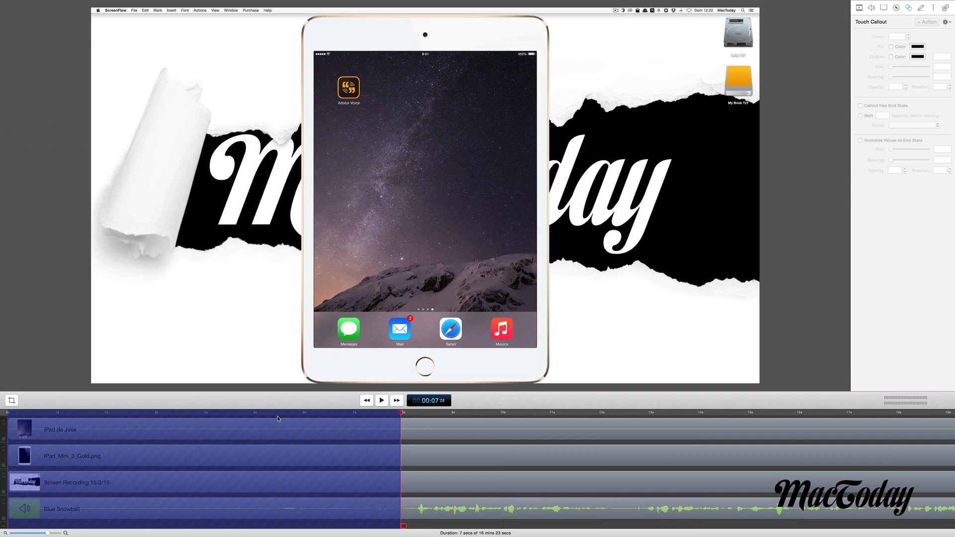
pyautogui.press('BackSpace')
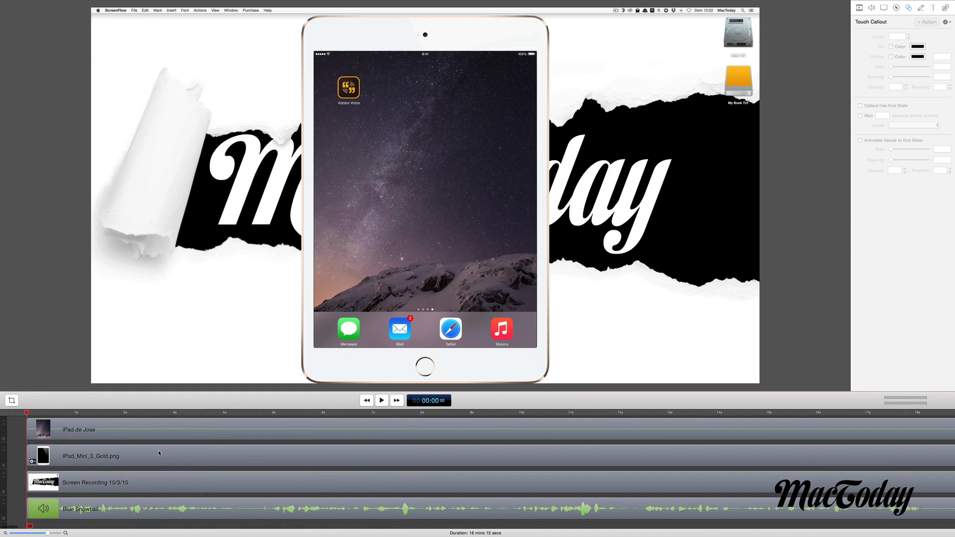
# Step: Play the opening seconds of the trimmed timeline and pause
pyautogui.press('space')
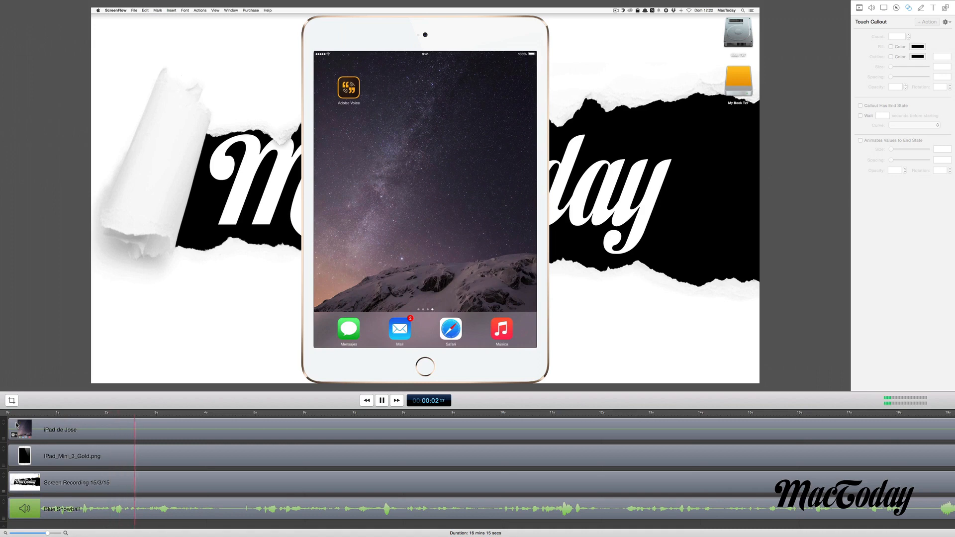
pyautogui.press('space')
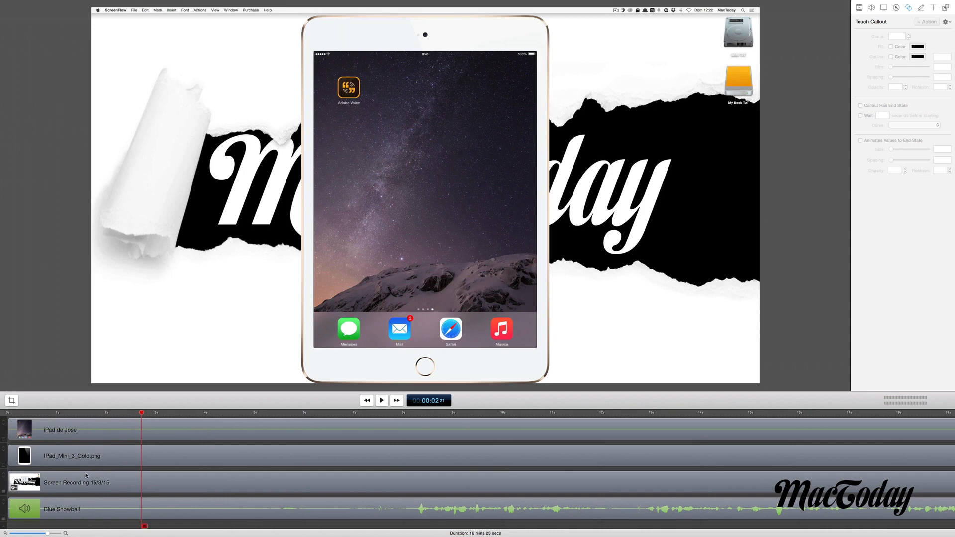
# Step: Play through the silent opening, set an in point, and move that in point to 00:01:18
pyautogui.click(64, 413)
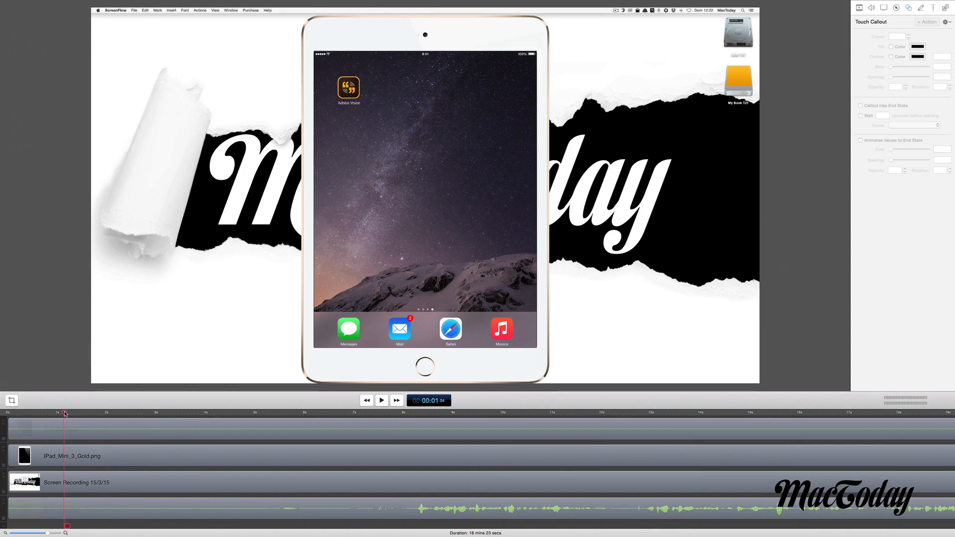
pyautogui.press('space')
pyautogui.press('space')
pyautogui.press('i')
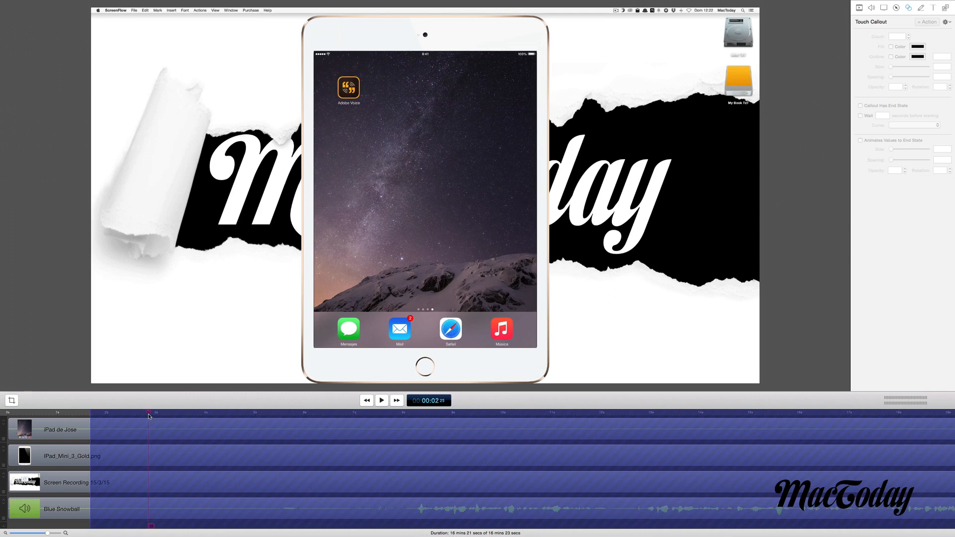
pyautogui.moveTo(100, 413); pyautogui.dragTo(87, 416)
pyautogui.press('i')
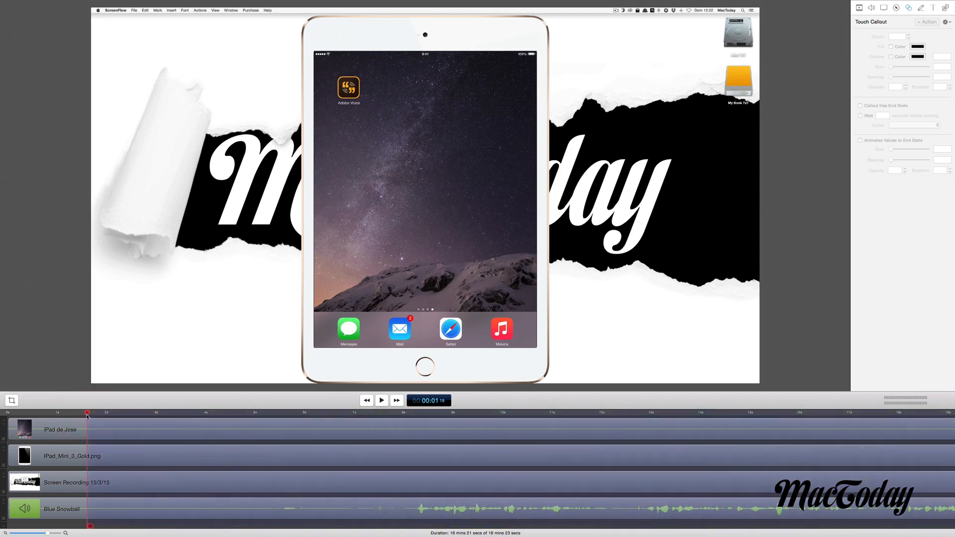
# Step: Play ahead, set the out point at 00:04:04, and delete the marked range from all tracks leaving a gap
pyautogui.press('space')
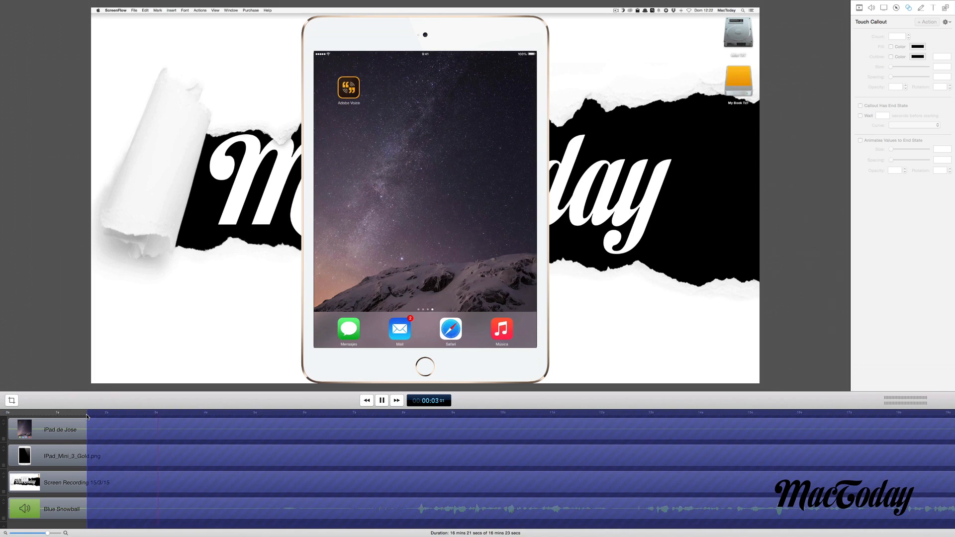
pyautogui.press('space')
pyautogui.press('o')
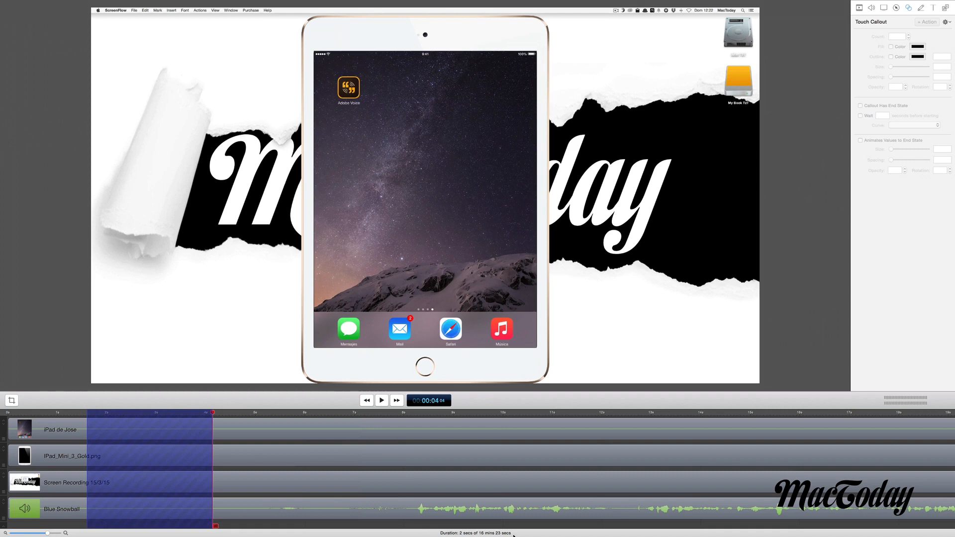
pyautogui.press('Delete')
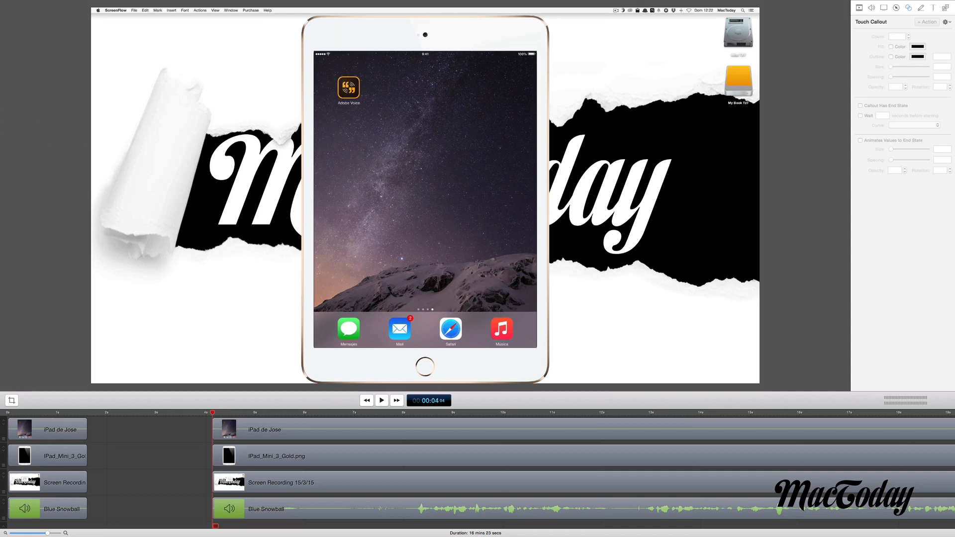
# Step: Close the gap on the top iPad recording track, then undo both the gap closing and the range deletion
pyautogui.rightClick(129, 429)
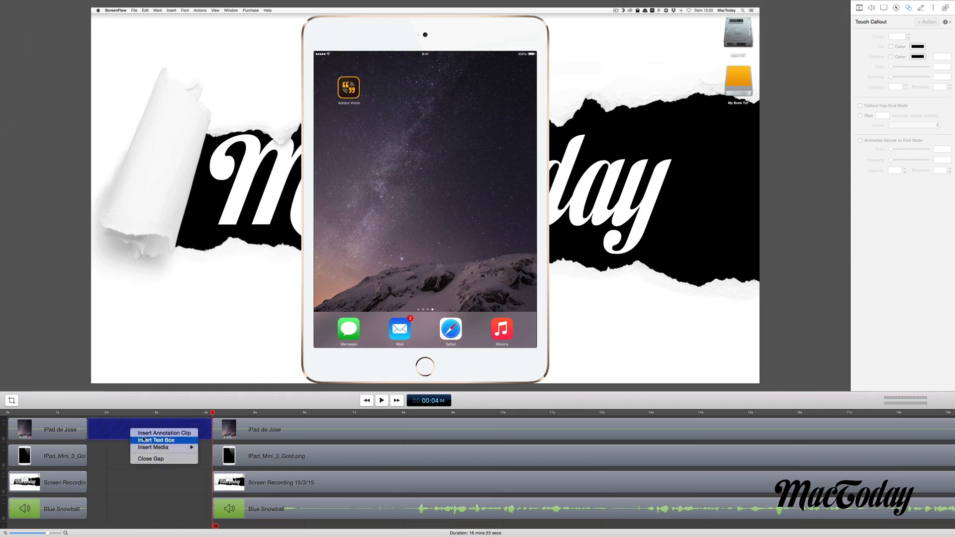
pyautogui.click(160, 460)
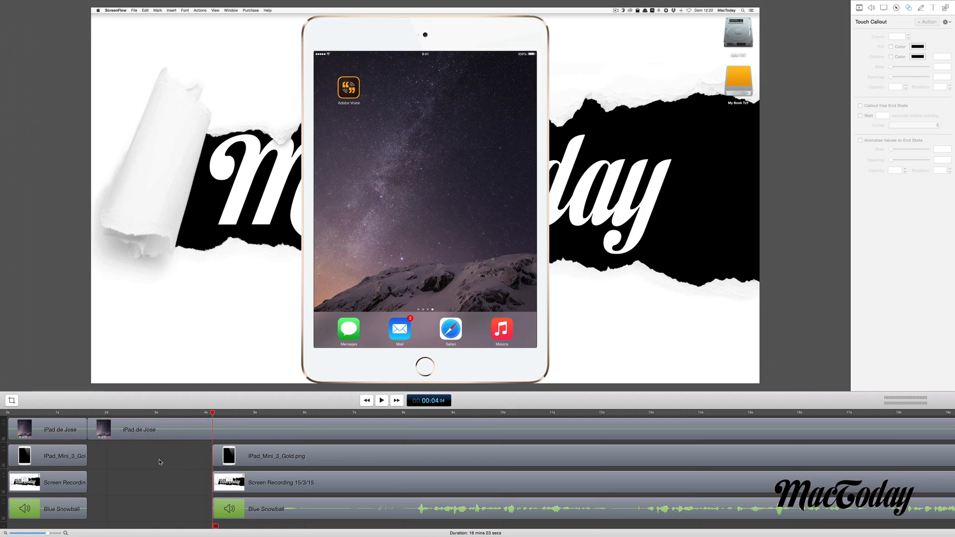
pyautogui.press('super+z')
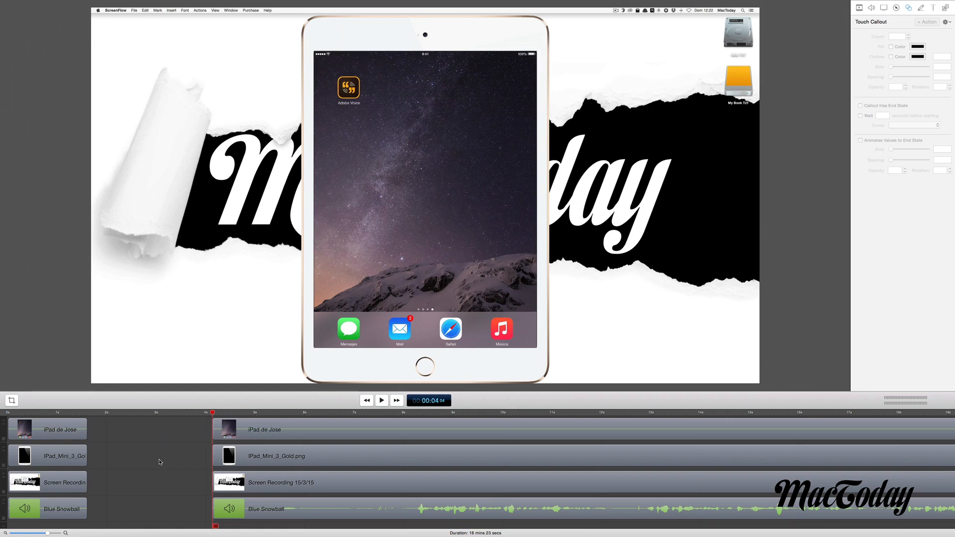
pyautogui.press('super+shift+z')
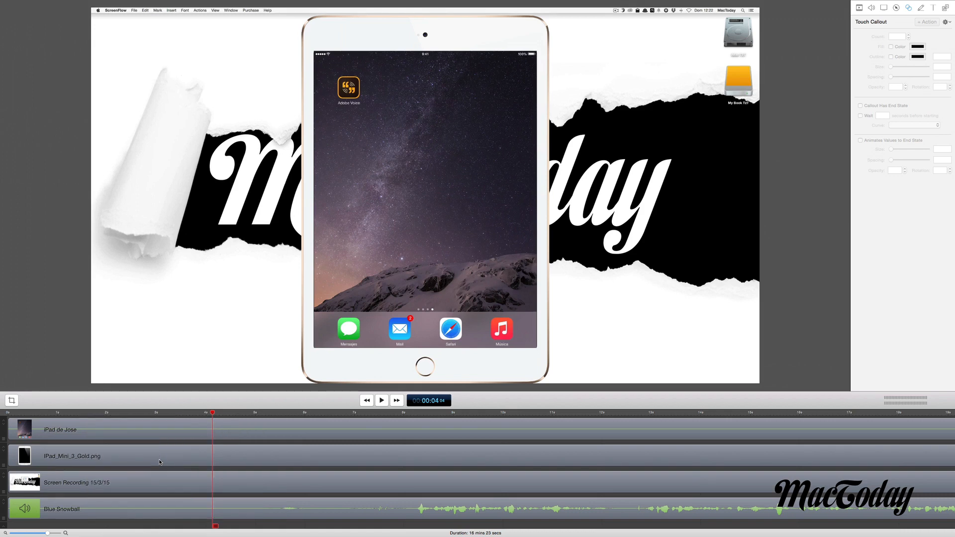
# Step: Mark the range from 00:02:07 to 00:04:04 with in and out points and ripple-delete it across all tracks
pyautogui.click(118, 417)
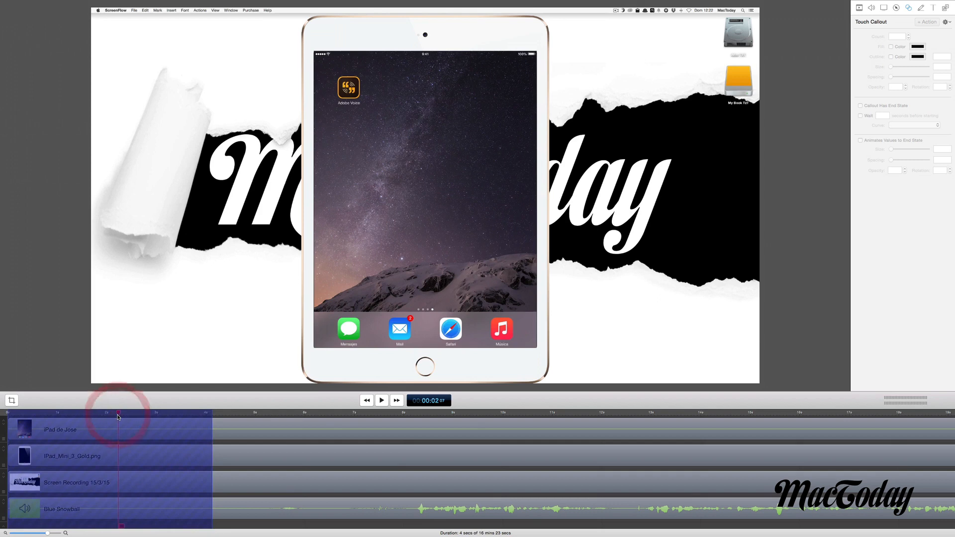
pyautogui.press('i')
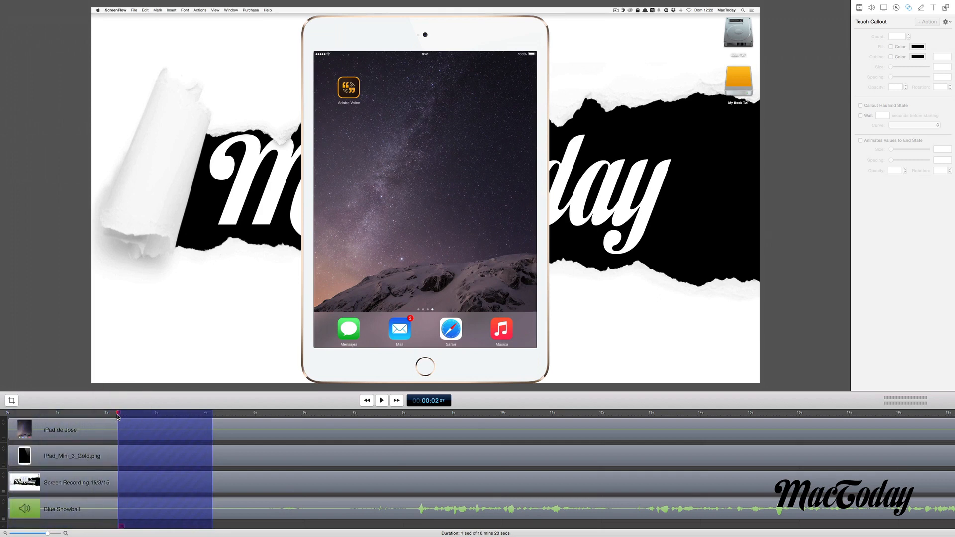
pyautogui.press('BackSpace')
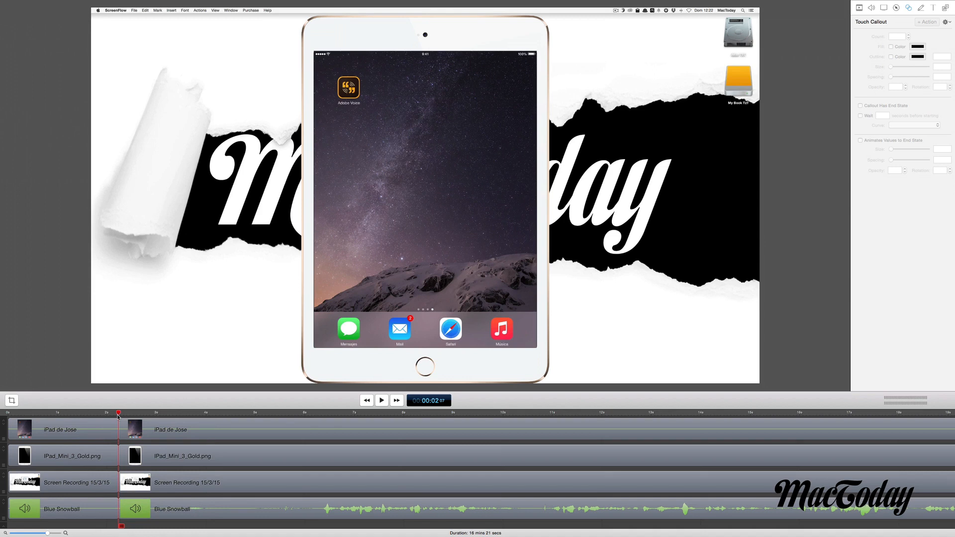
# Step: Play the timeline forwards and backwards around the cut, stopping and restarting playback from different positions
pyautogui.press('space')
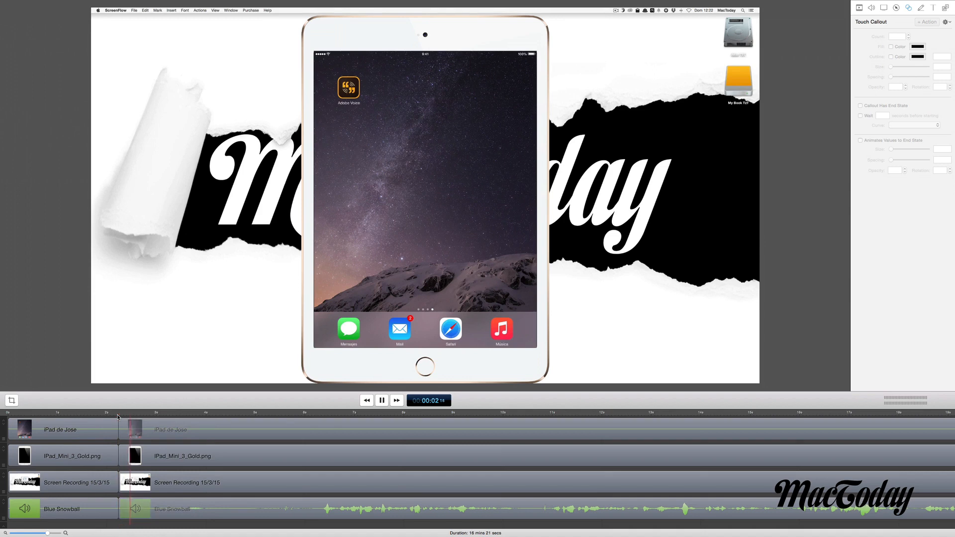
pyautogui.press('space')
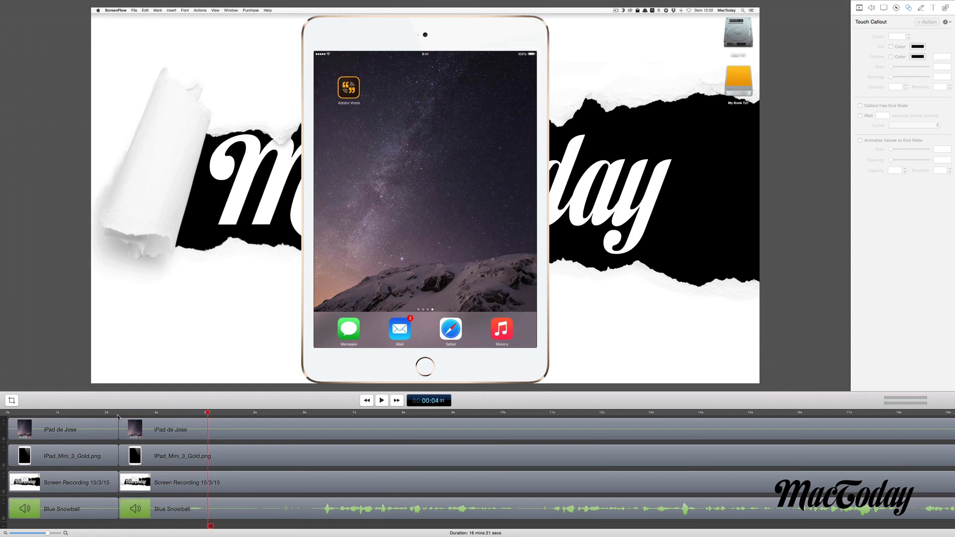
pyautogui.press('j')
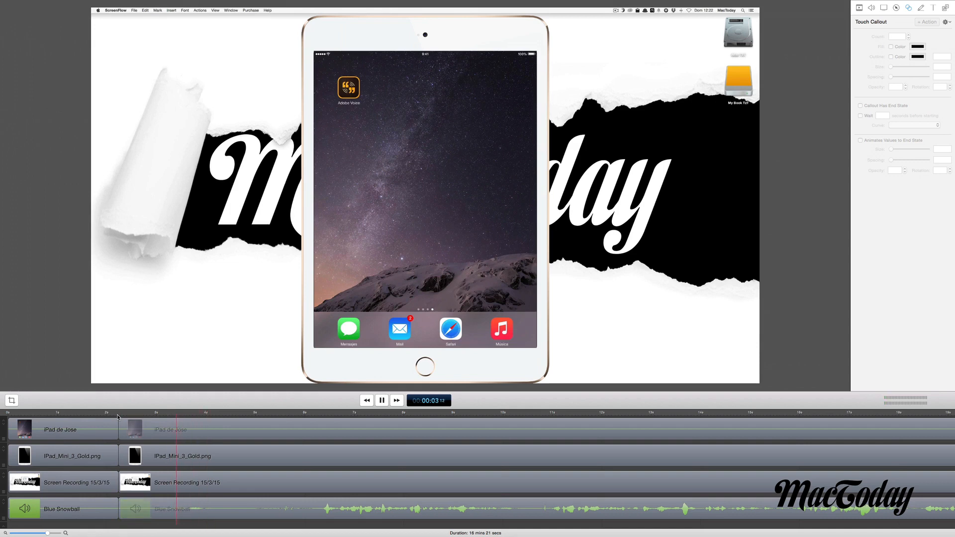
pyautogui.press('k')
pyautogui.press('space')
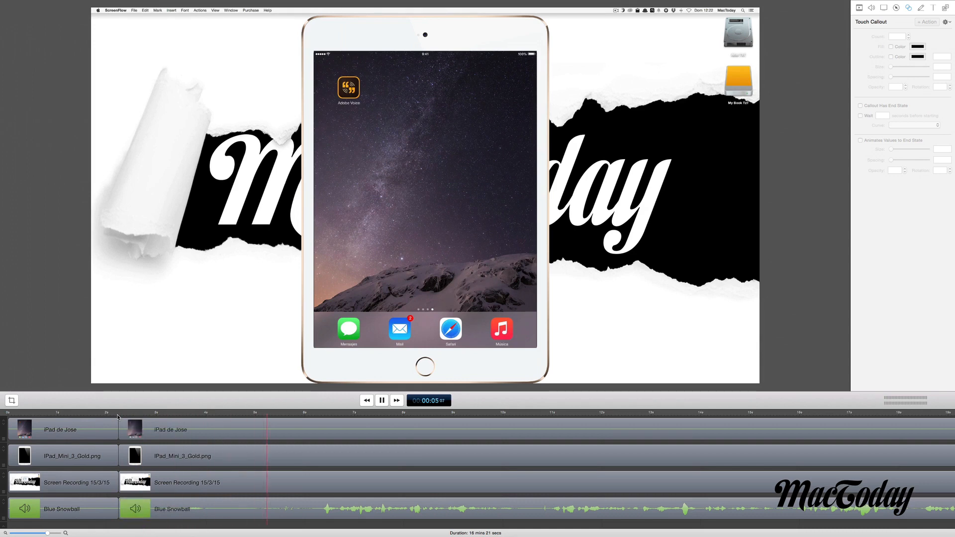
pyautogui.press('space')
pyautogui.press('space')
pyautogui.press('j')
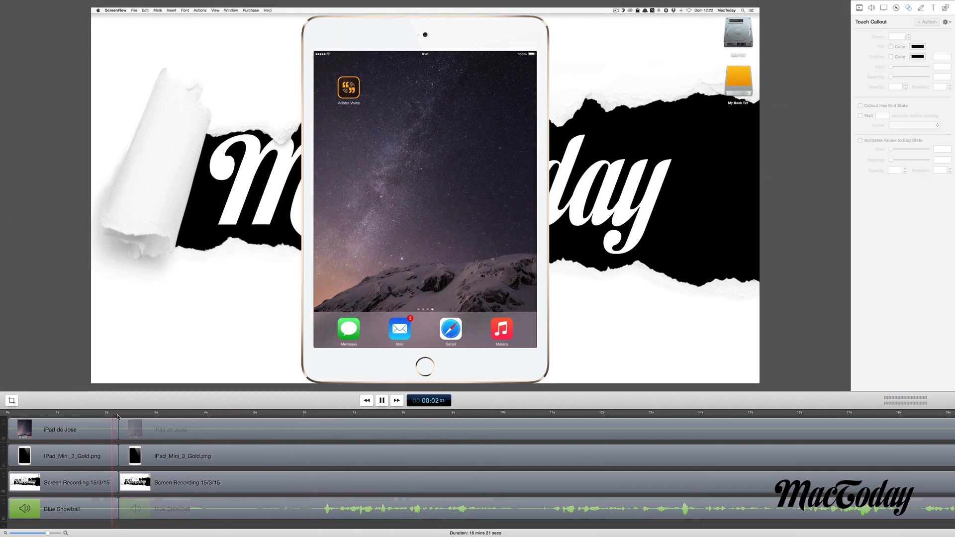
pyautogui.press('k')
pyautogui.press('space')
pyautogui.press('space')
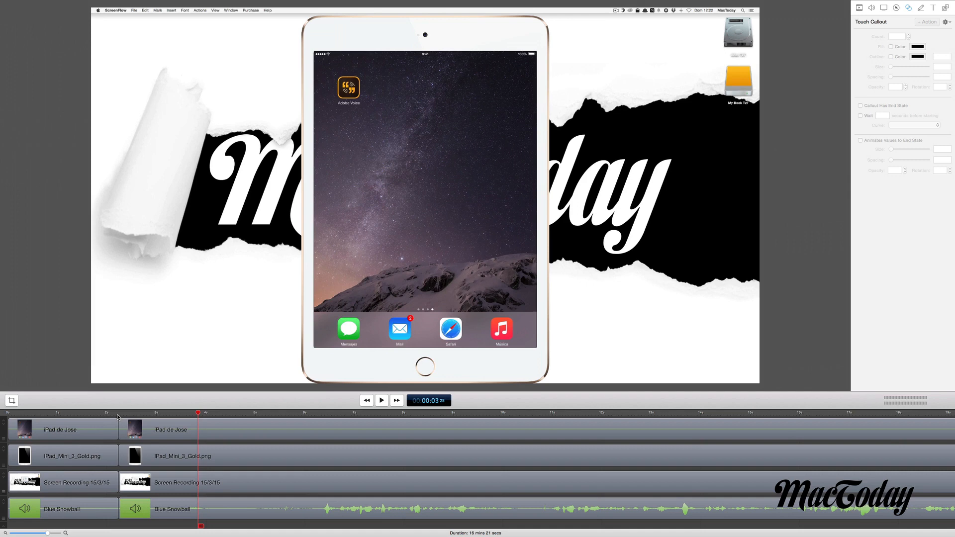
pyautogui.press('Home')
pyautogui.press('space')
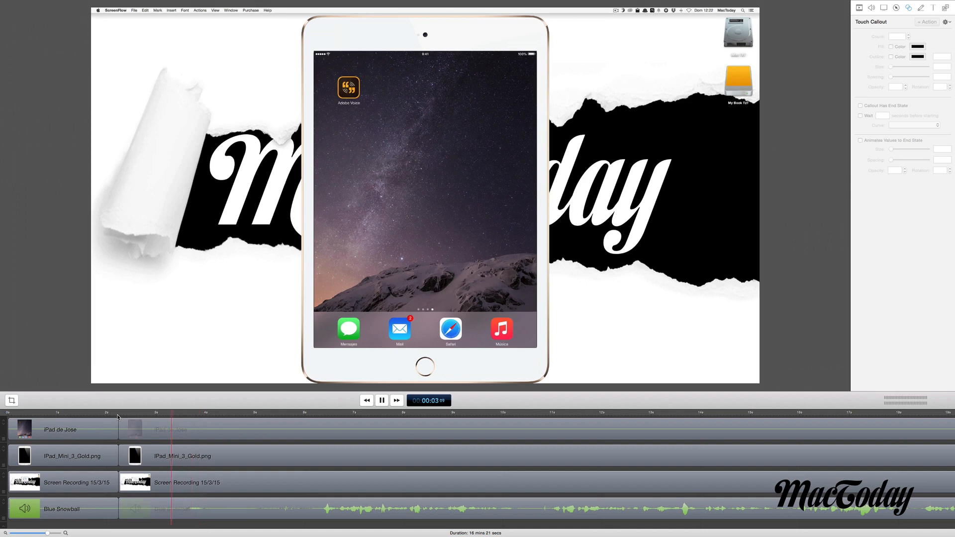
pyautogui.press('space')
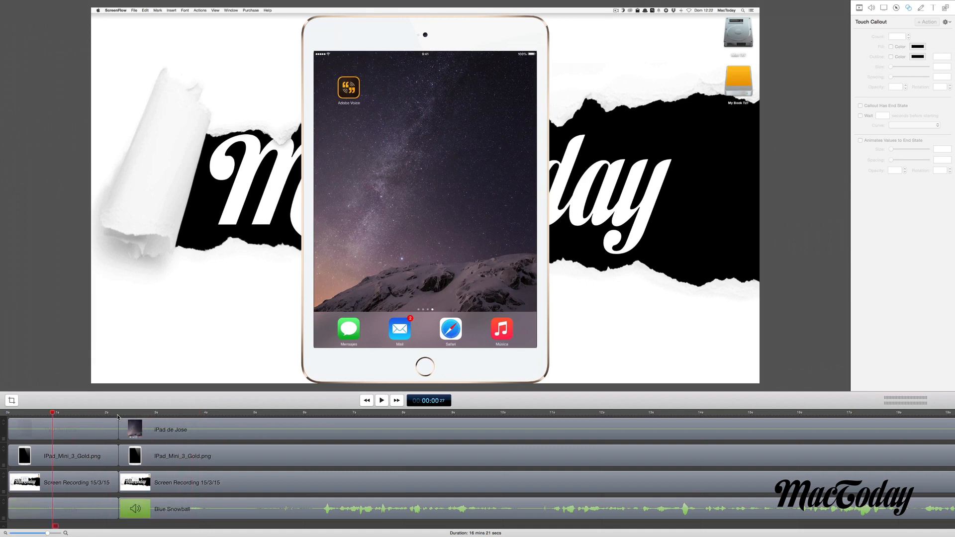
# Step: Mark a range from about 2 to 4.5 seconds during playback, ripple-delete it, and undo the edits back to the uncut clips
pyautogui.press('space')
pyautogui.press('i')
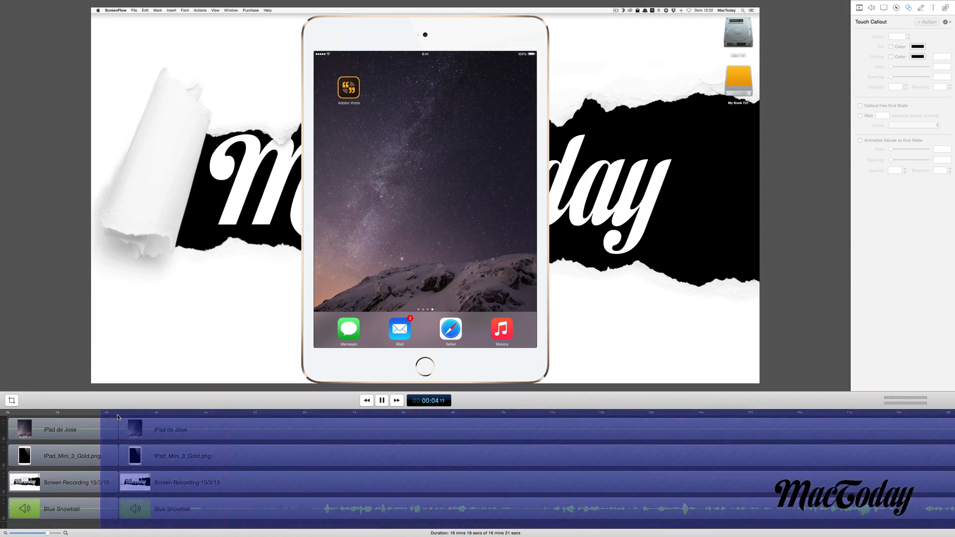
pyautogui.press('o')
pyautogui.press('space')
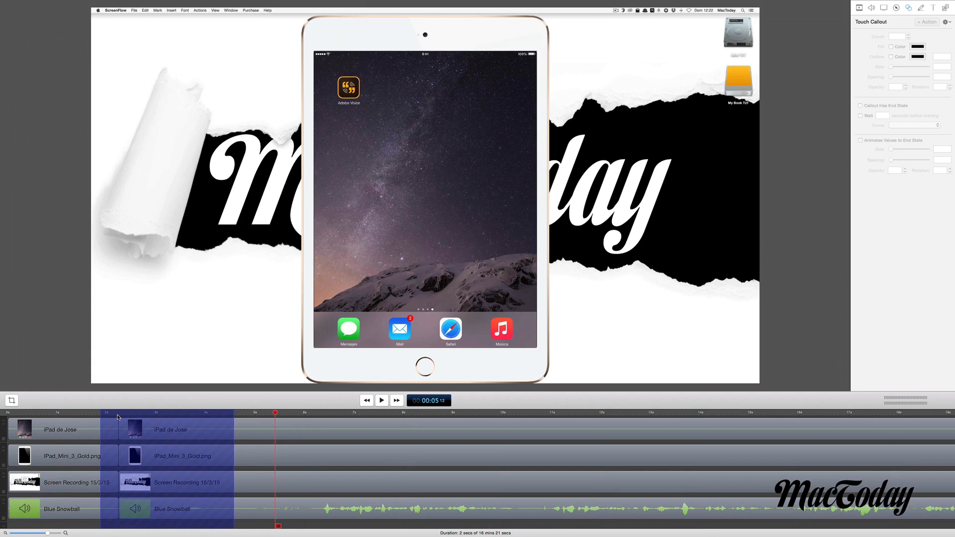
pyautogui.press('Delete')
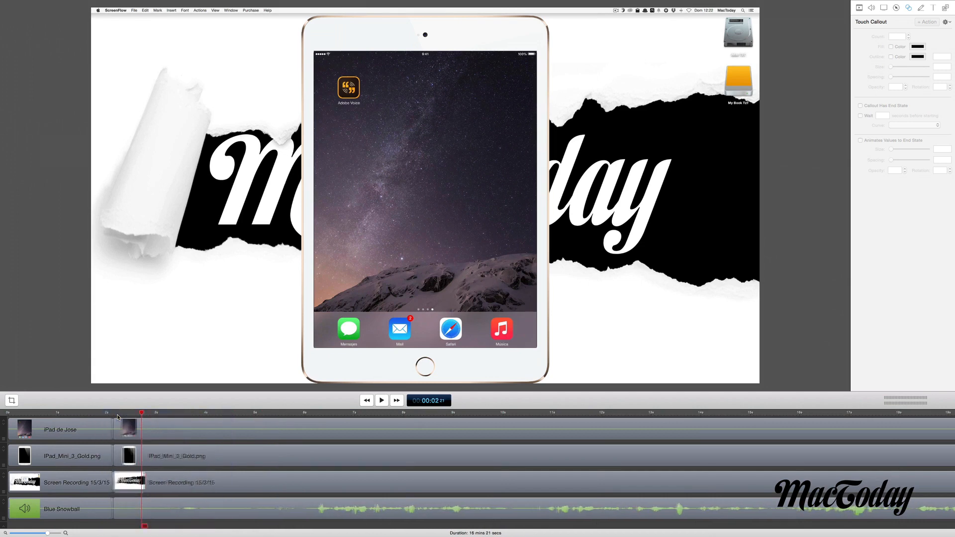
pyautogui.press('super+z')
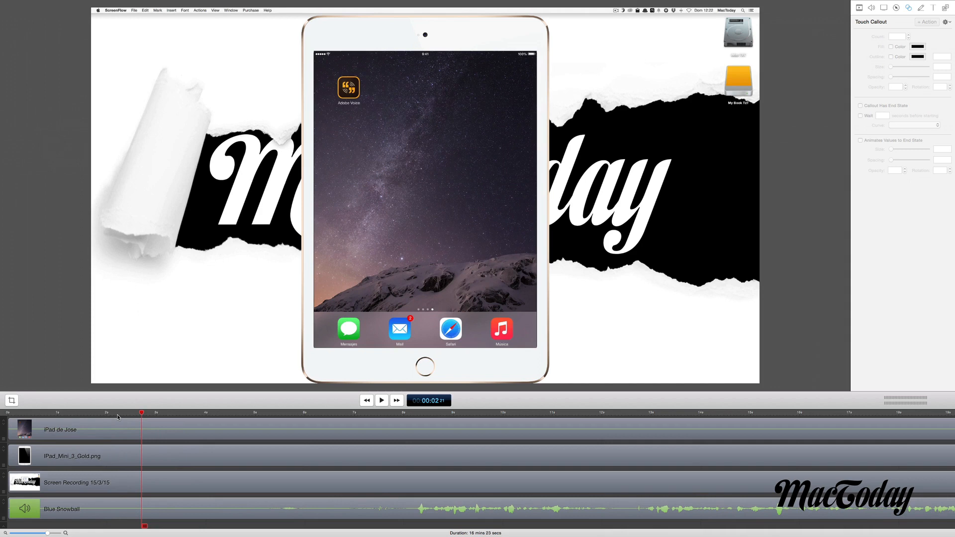
# Step: Split all tracks at 00:03:13 by pushing the following content about 4 seconds forward to open a gap, and undo it
pyautogui.moveTo(100, 414); pyautogui.dragTo(177, 438)
pyautogui.moveTo(180, 528); pyautogui.dragTo(401, 524)
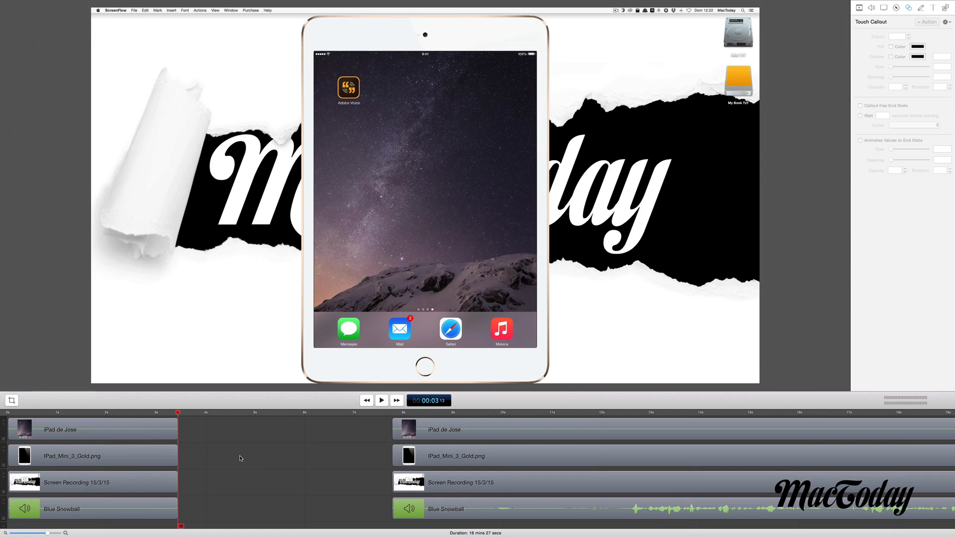
pyautogui.press('super+z')
pyautogui.press('super+z')
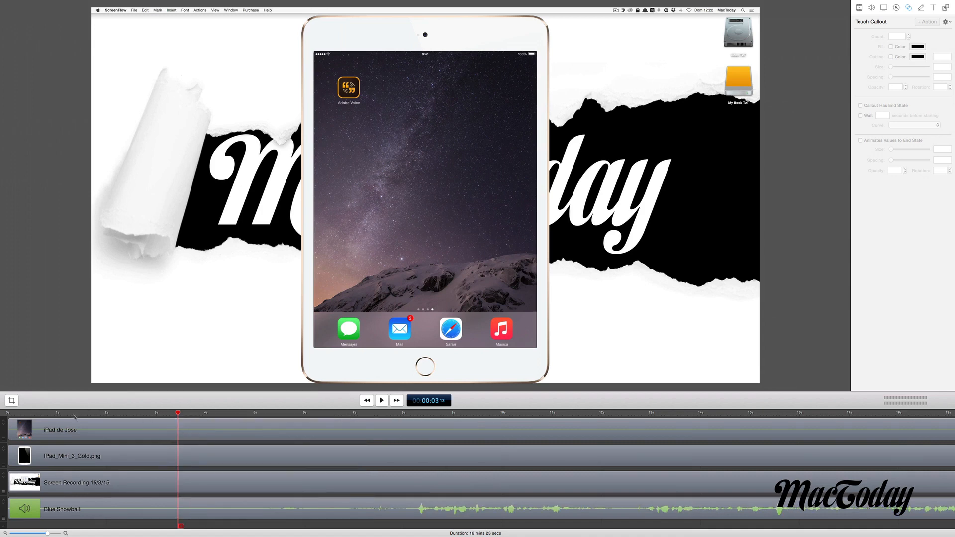
# Step: Split only the iPad recording clip on the top track at 00:01:22
pyautogui.click(93, 415)
pyautogui.click(87, 428)
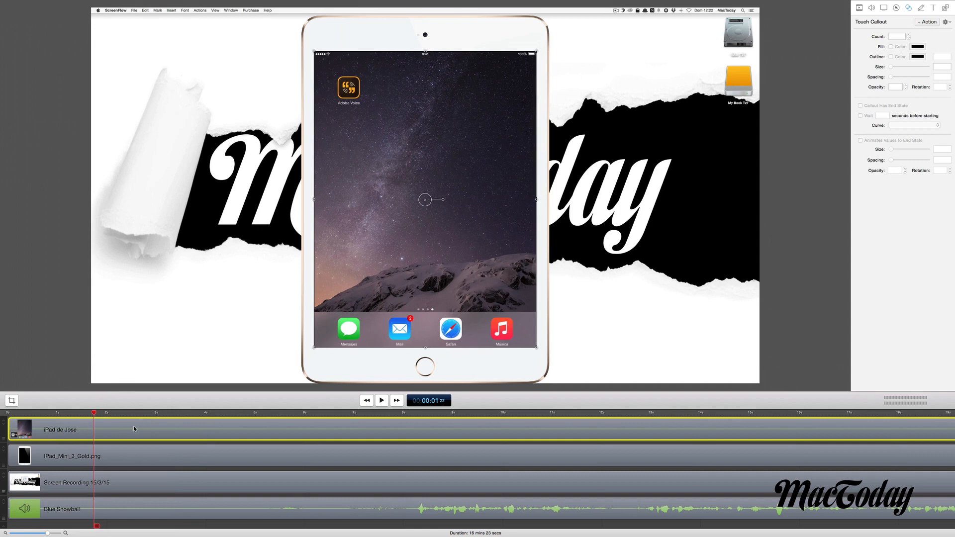
pyautogui.press('t')
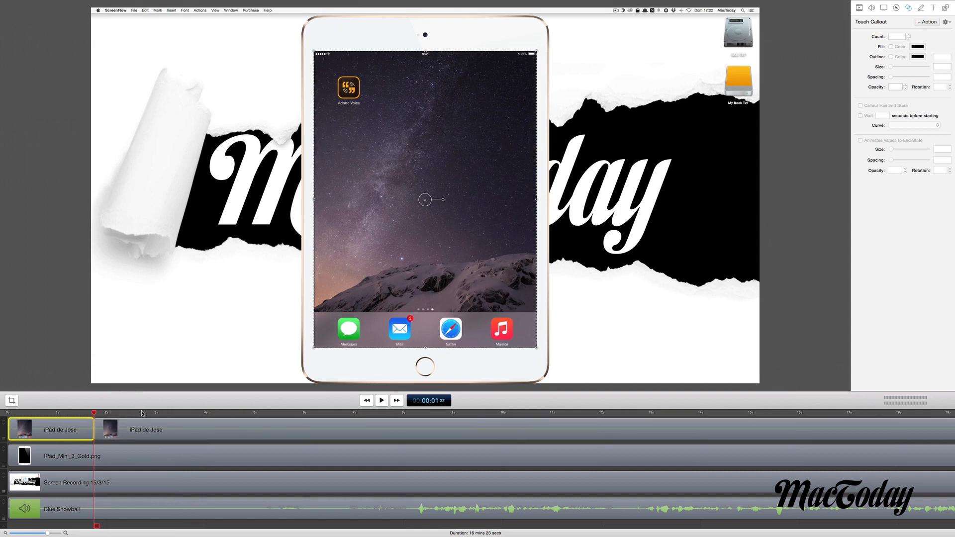
# Step: Split the second part of the iPad recording clip at 00:02:25 and delete the middle piece, leaving a gap
pyautogui.click(148, 412)
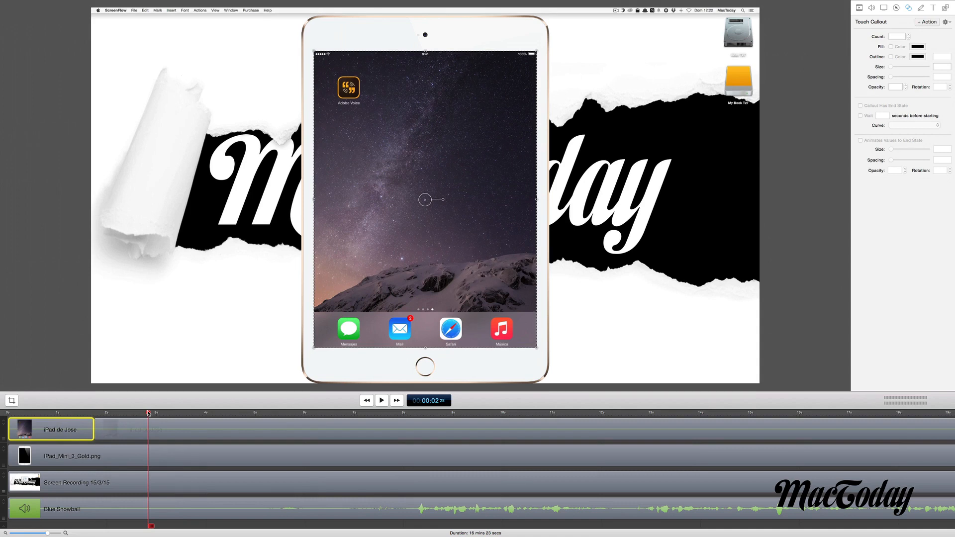
pyautogui.click(146, 429)
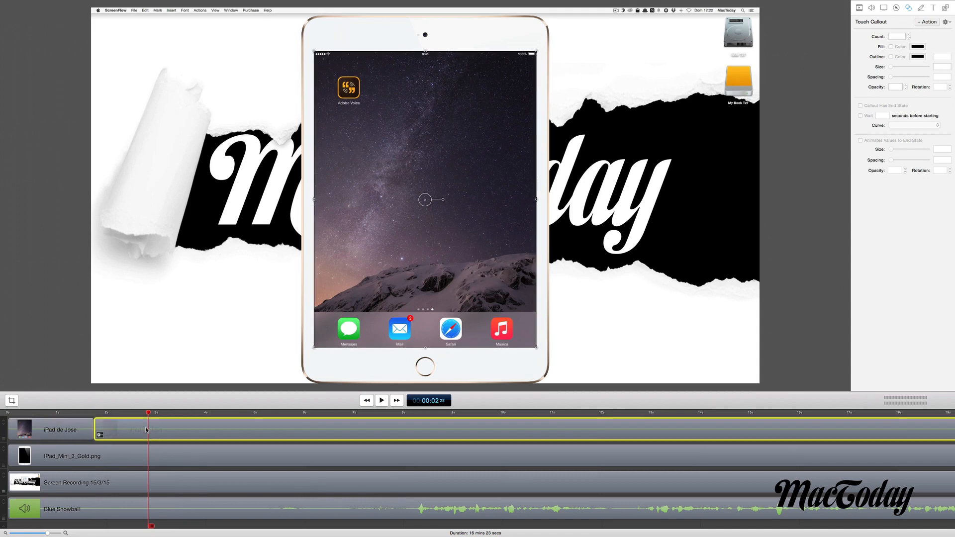
pyautogui.press('t')
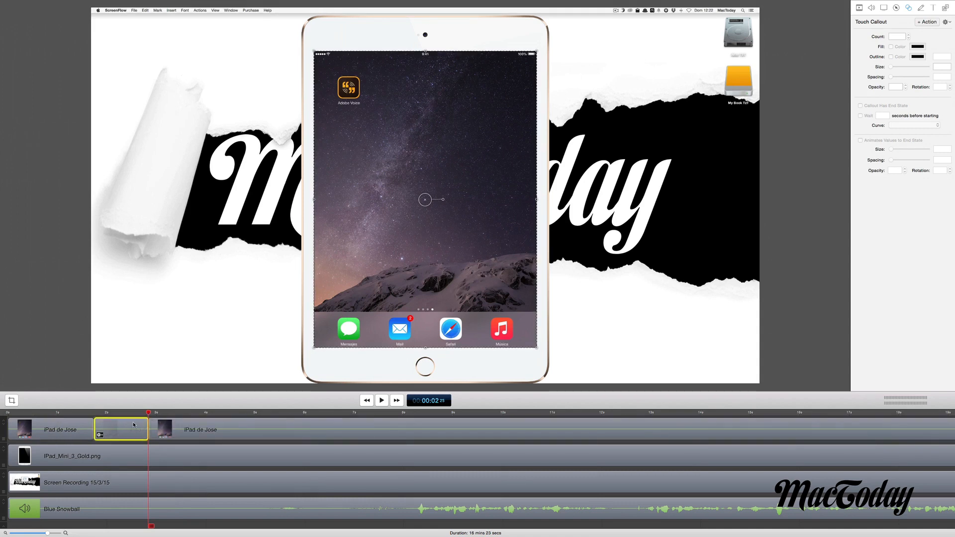
pyautogui.click(133, 424)
pyautogui.press('Delete')
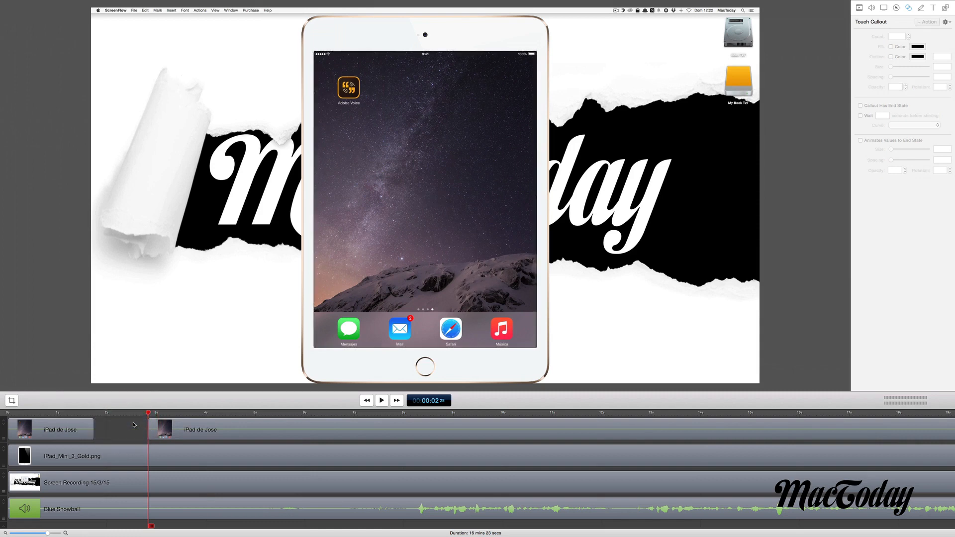
# Step: Undo the deletion of the middle iPad recording piece and select that piece on the top track
pyautogui.press('super+z')
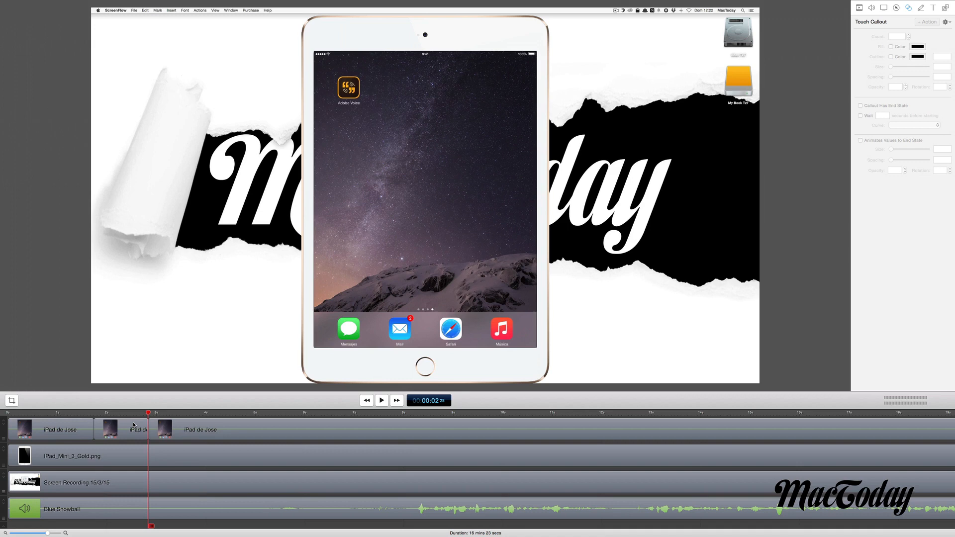
pyautogui.click(134, 425)
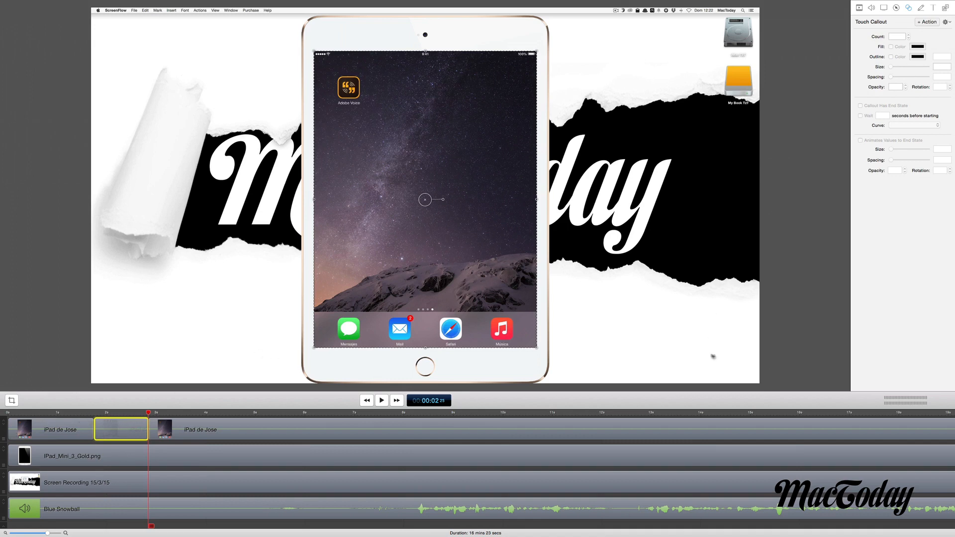
# Step: Review the Video, Audio, Screen Recording, Callout, Touch Callout, Annotations and Text properties and the Media Library
pyautogui.click(859, 8)
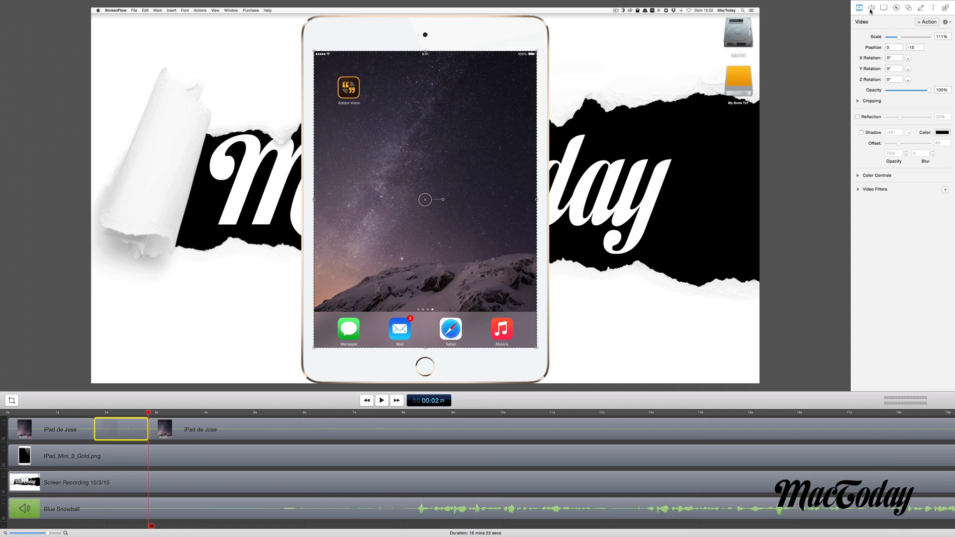
pyautogui.click(871, 9)
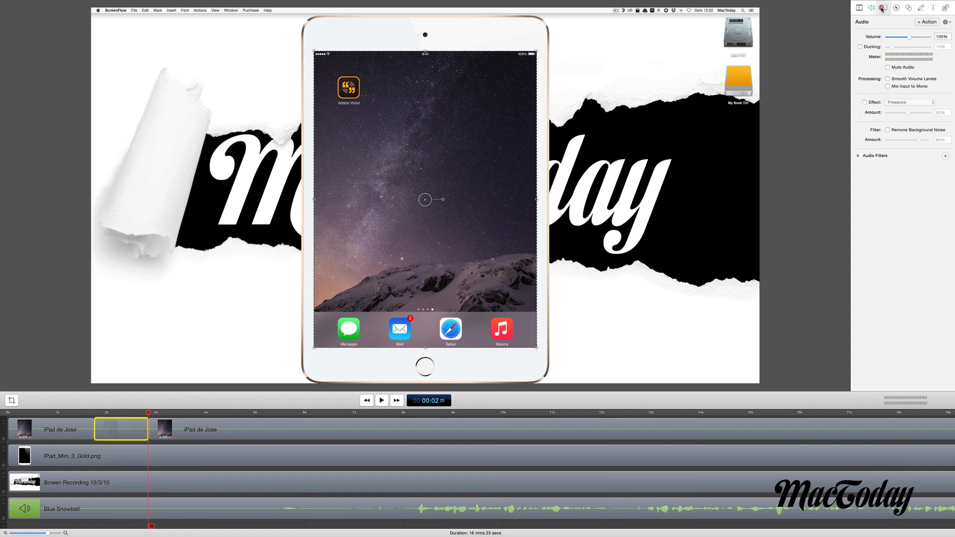
pyautogui.click(883, 8)
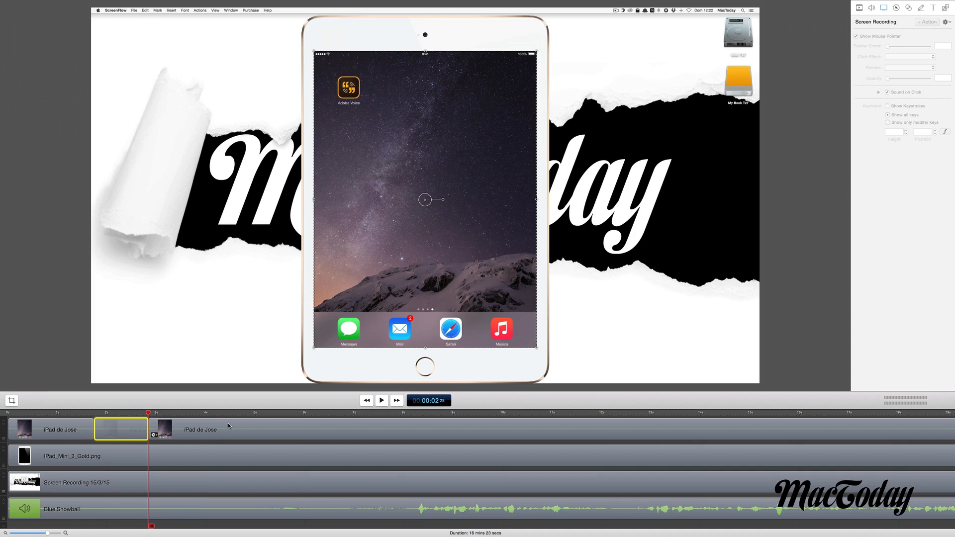
pyautogui.click(207, 481)
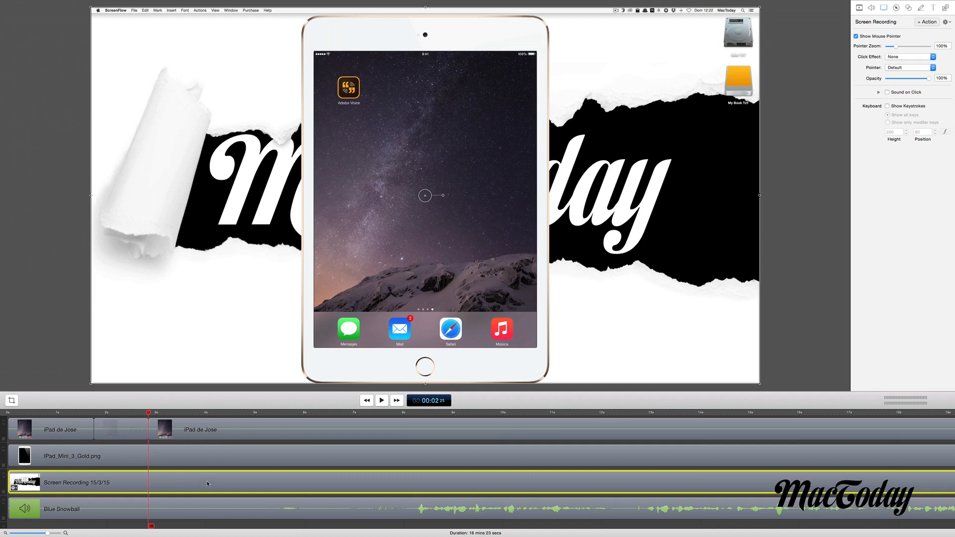
pyautogui.click(196, 426)
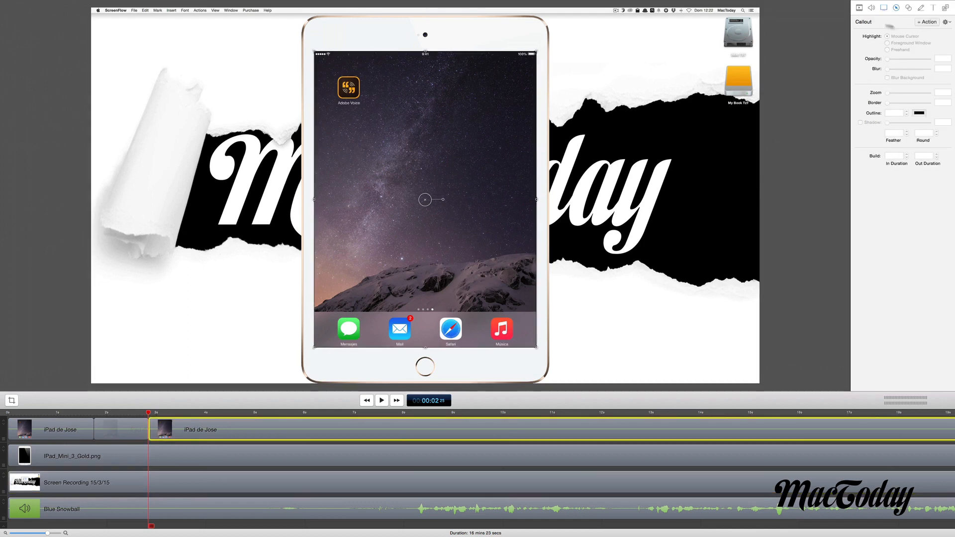
pyautogui.click(909, 8)
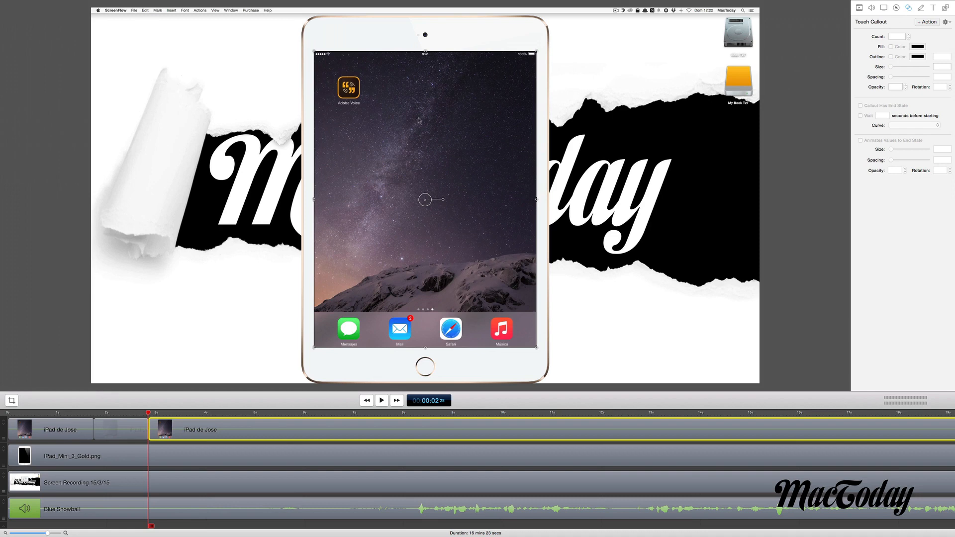
pyautogui.click(920, 9)
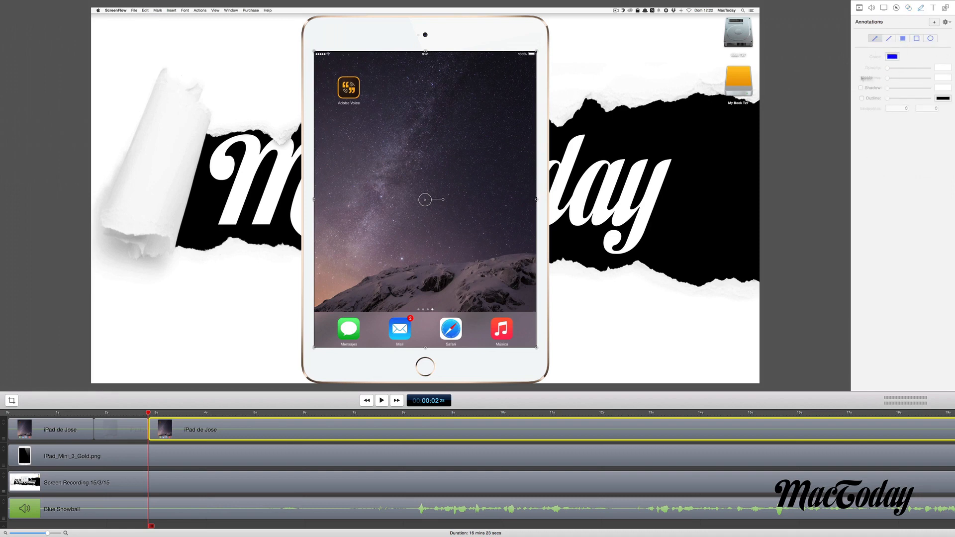
pyautogui.click(935, 8)
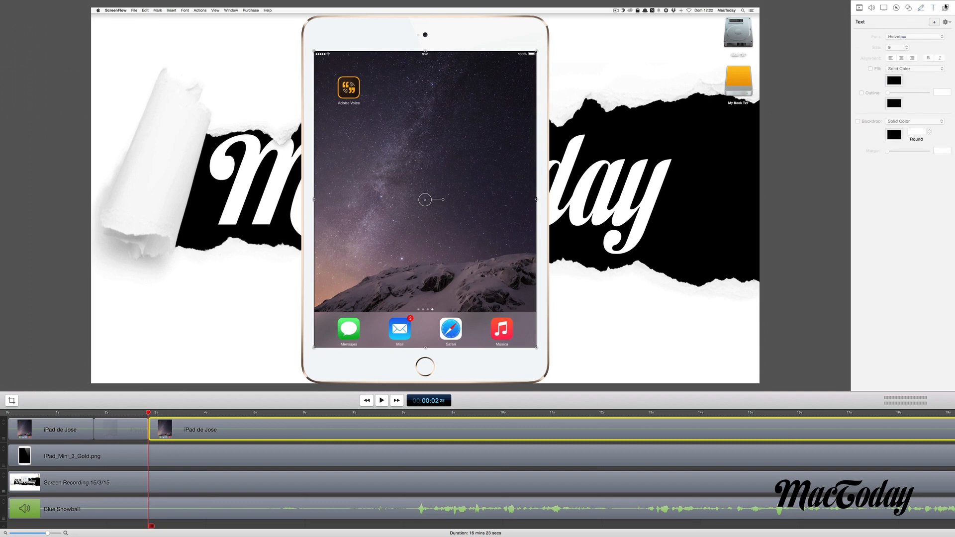
pyautogui.click(945, 7)
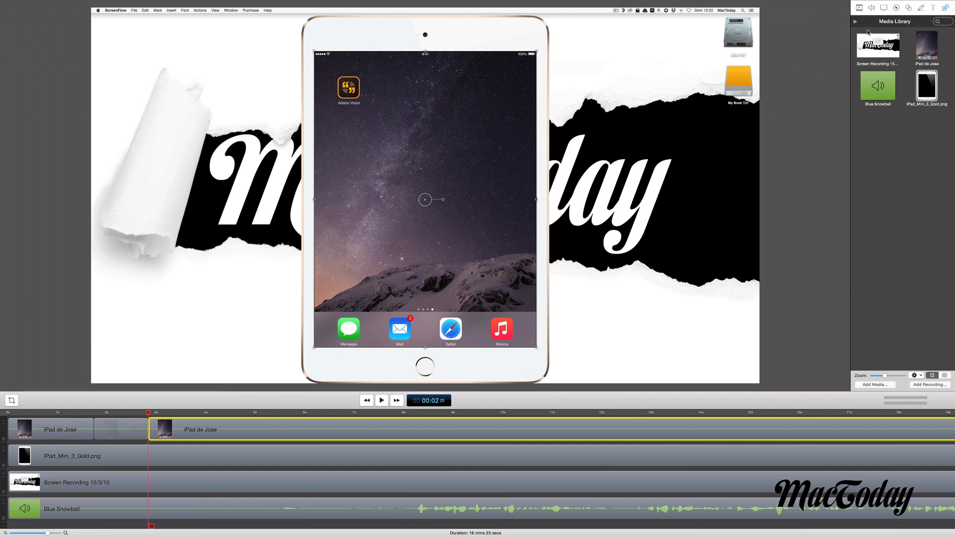
pyautogui.click(860, 8)
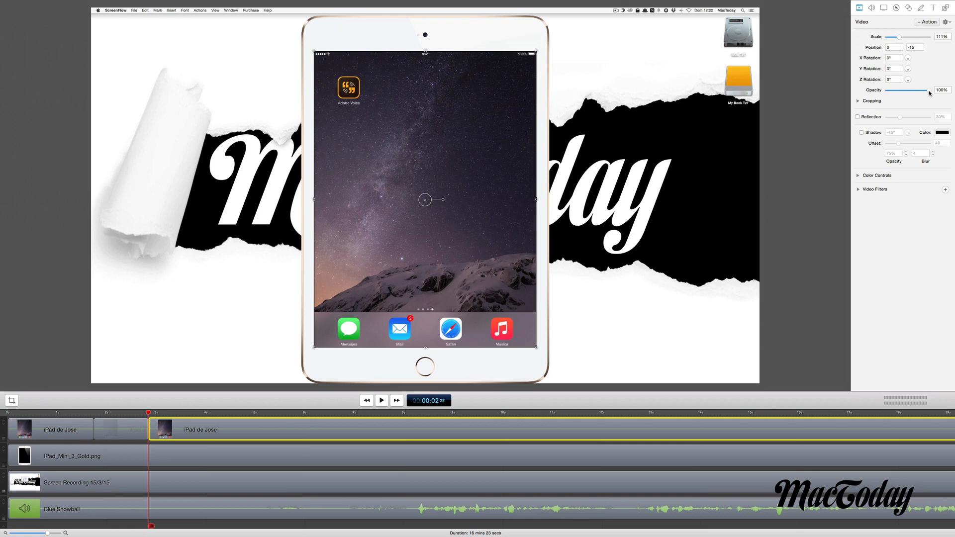
# Step: Set the opacity of the middle iPad recording piece to 43% and play the result from about 1 second
pyautogui.click(117, 422)
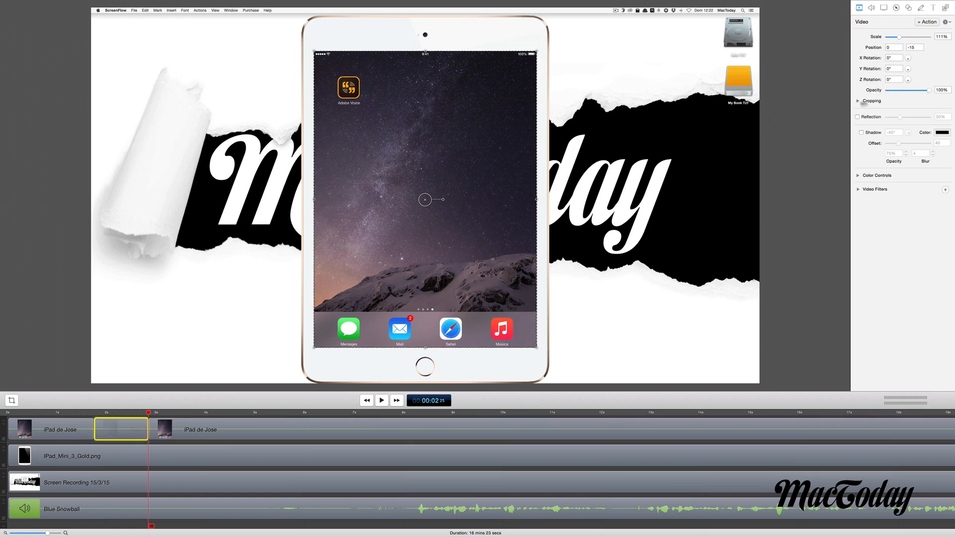
pyautogui.moveTo(929, 91); pyautogui.dragTo(906, 92)
pyautogui.click(67, 413)
pyautogui.press('space')
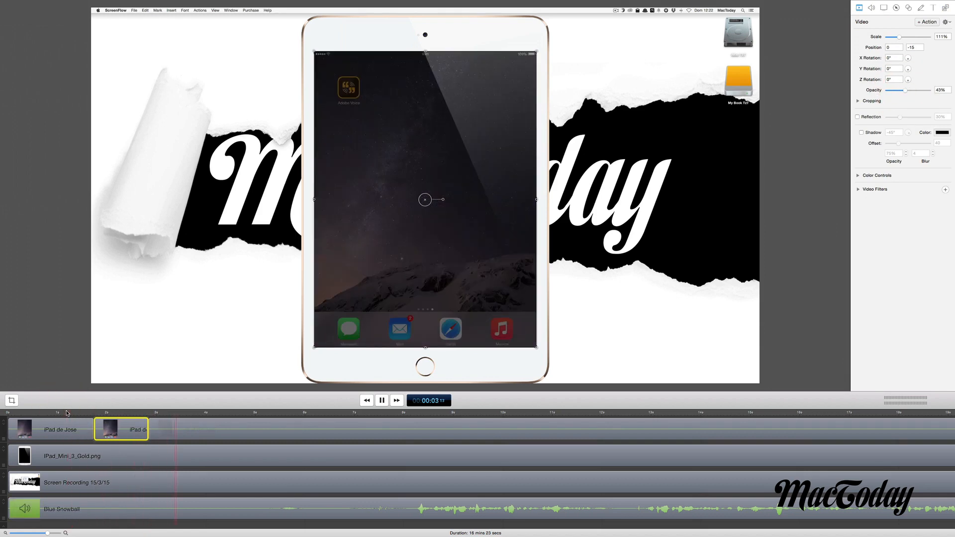
pyautogui.press('space')
# Step: Move the middle iPad recording piece earlier so it overlaps the first one with a transition, and review the available transition types
pyautogui.click(153, 443)
pyautogui.click(116, 428)
pyautogui.moveTo(138, 426); pyautogui.dragTo(119, 422)
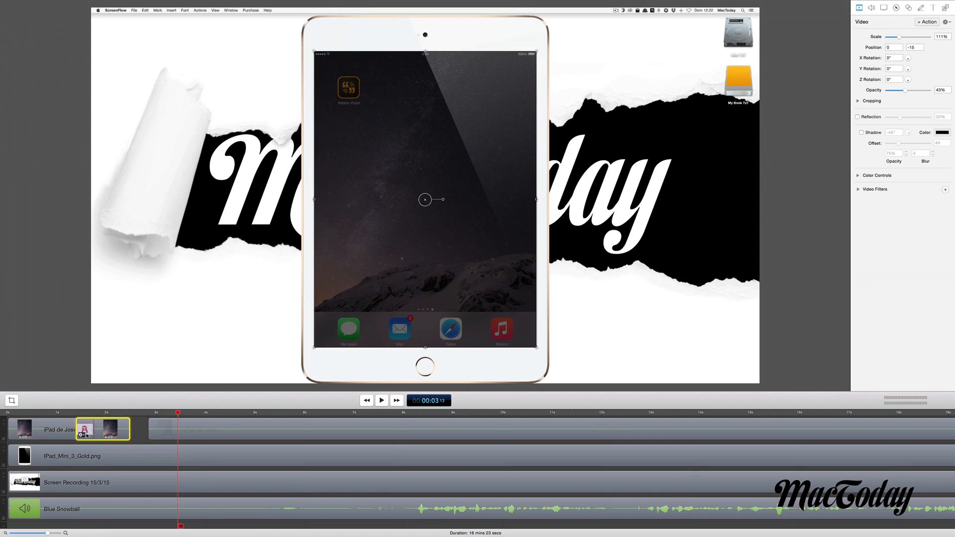
pyautogui.click(83, 436)
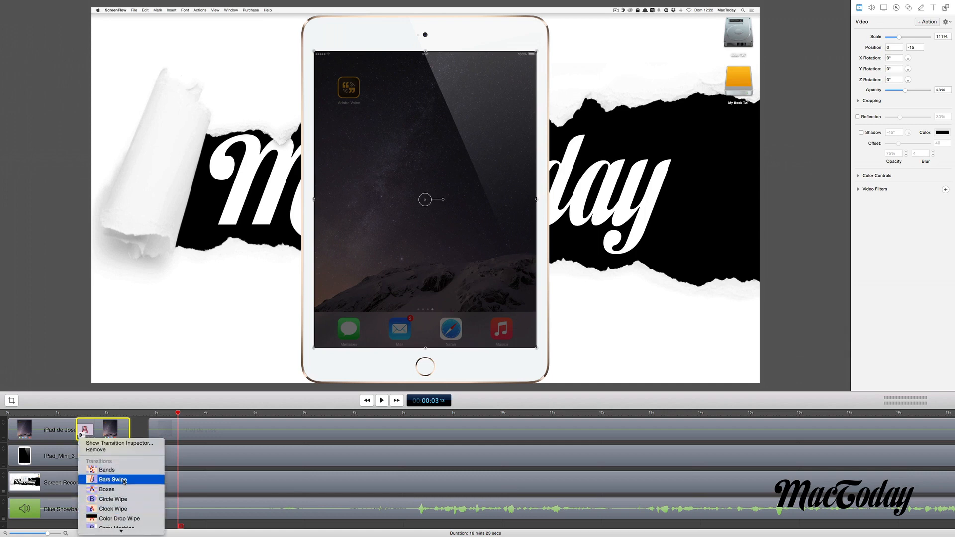
pyautogui.scroll(-5, 124, 496)
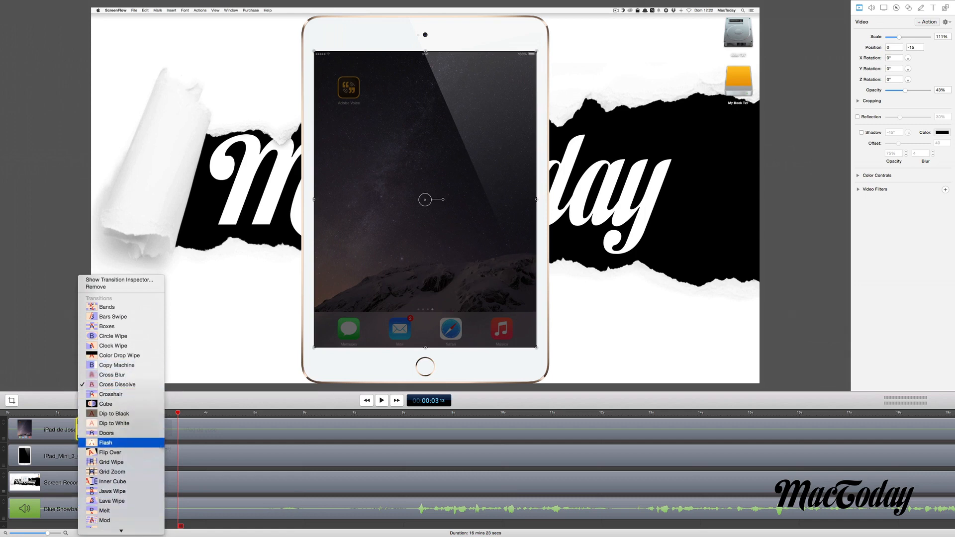
pyautogui.click(161, 447)
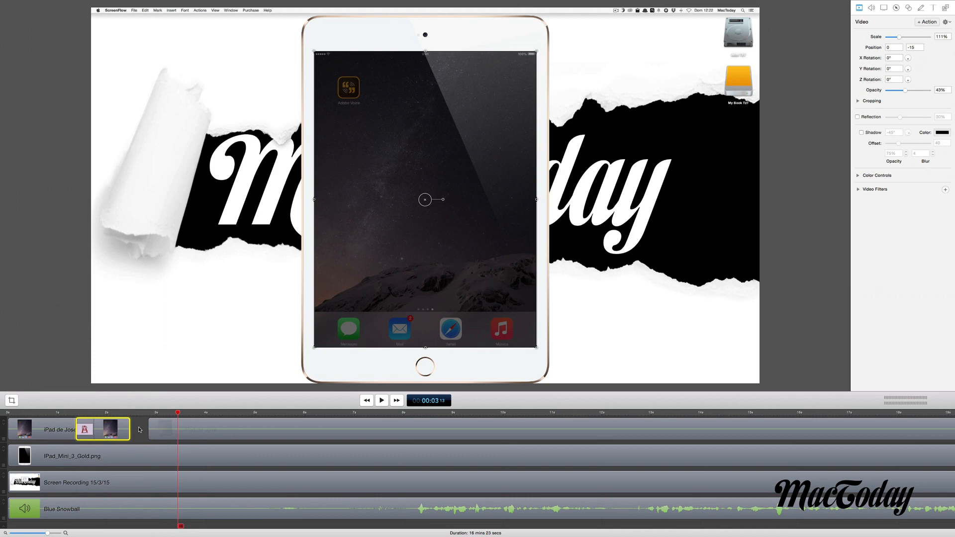
# Step: Move the last iPad recording piece earlier to overlap the middle one with a transition, and check where the tracks end
pyautogui.moveTo(251, 424); pyautogui.dragTo(214, 416)
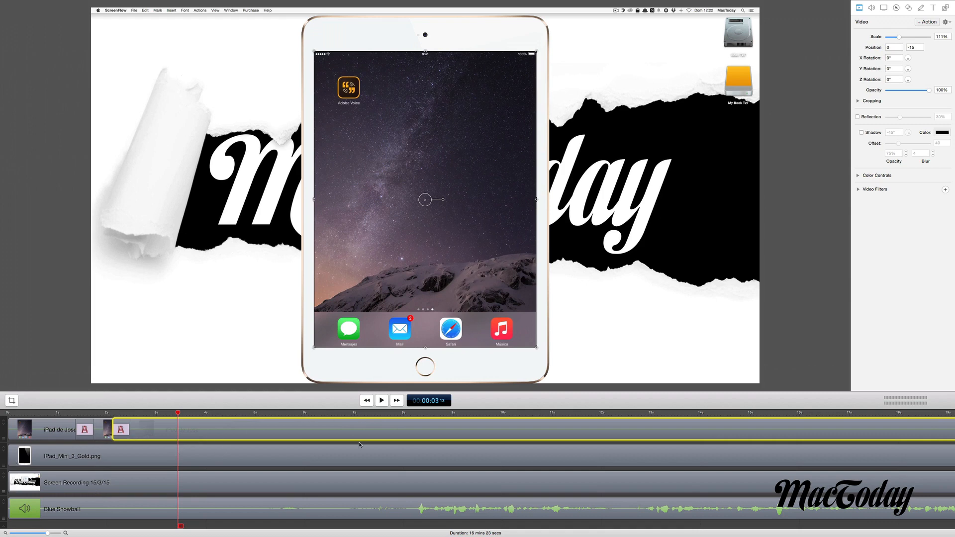
pyautogui.press('End')
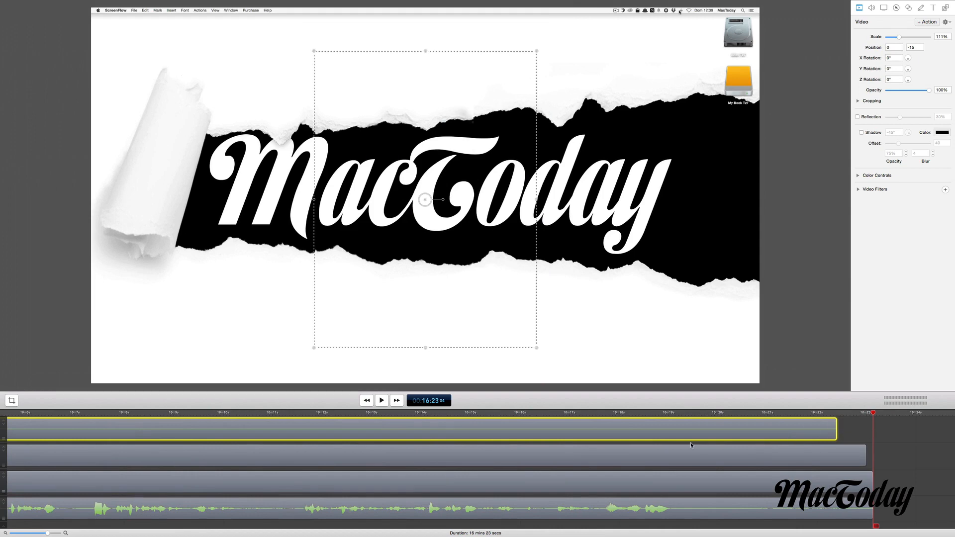
pyautogui.hscroll(-15, 690, 443)
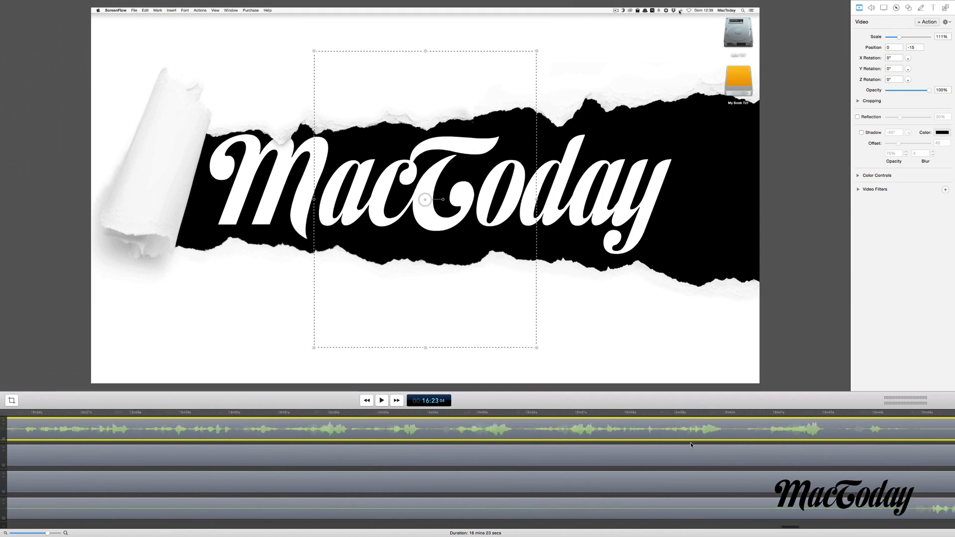
pyautogui.hscroll(-10, 691, 443)
pyautogui.press('Home')
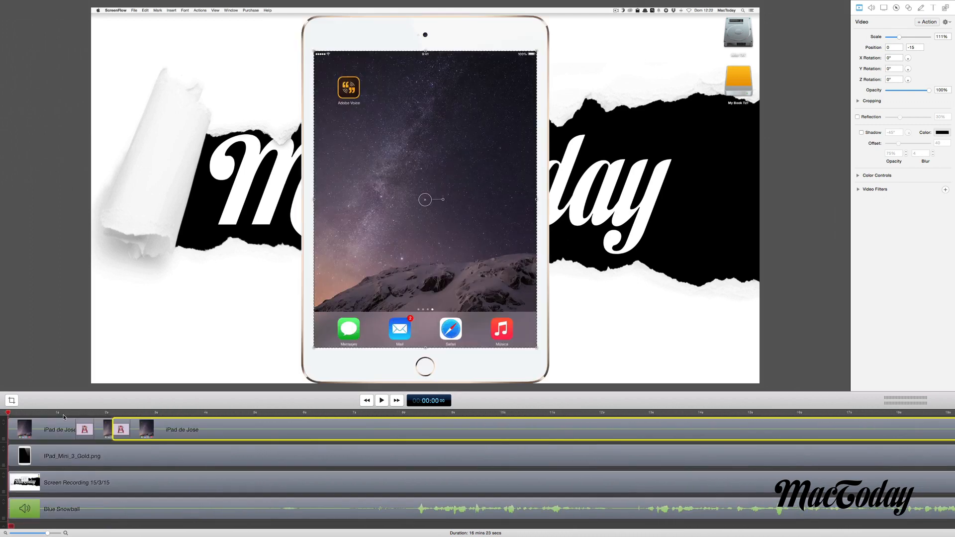
# Step: Play both transitions on the iPad recording twice, starting from about 1 second
pyautogui.click(58, 415)
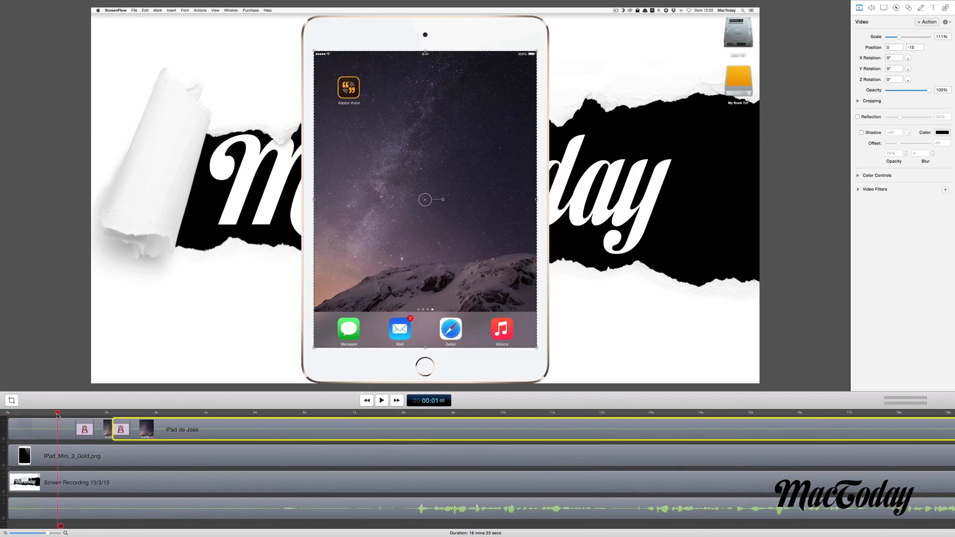
pyautogui.press('space')
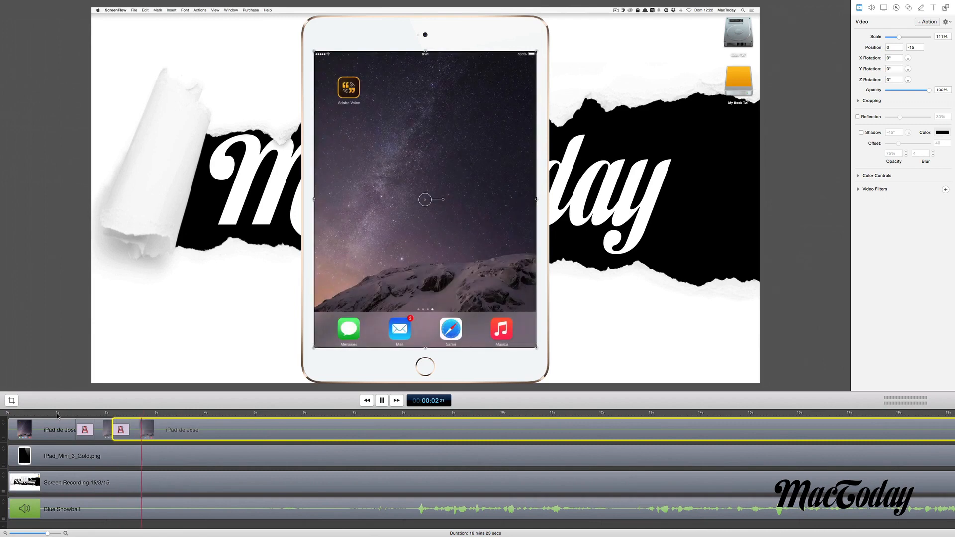
pyautogui.press('space')
pyautogui.click(57, 415)
pyautogui.press('space')
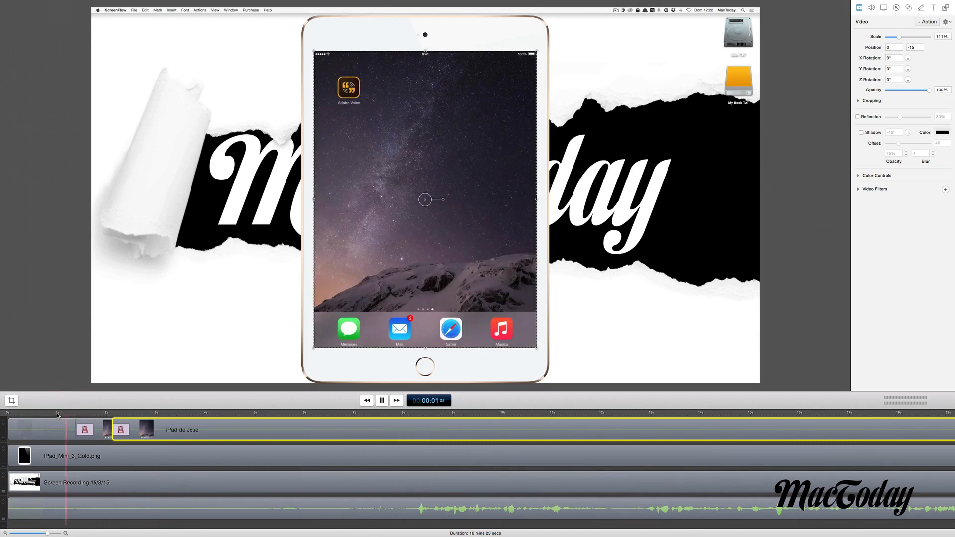
pyautogui.press('space')
# Step: Step frame by frame backward and forward through both transitions to examine the dissolves between the iPad recording pieces
pyautogui.press('Left')
pyautogui.press('Left')
pyautogui.press('Left')
pyautogui.press('Left')
pyautogui.press('Left')
pyautogui.press('Left')
pyautogui.press('Left')
pyautogui.press('Left')
pyautogui.press('Left')
pyautogui.press('Left')
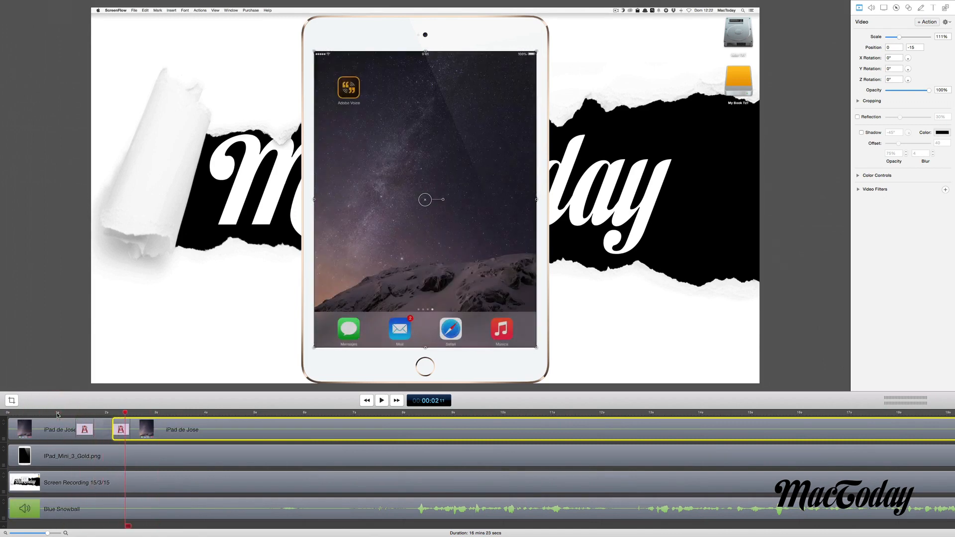
pyautogui.press('Left')
pyautogui.press('Left')
pyautogui.press('Left')
pyautogui.press('Left')
pyautogui.press('Left')
pyautogui.press('Left')
pyautogui.press('Left')
pyautogui.press('Left')
pyautogui.press('Left')
pyautogui.press('Left')
pyautogui.press('Left')
pyautogui.press('Left')
pyautogui.press('Left')
pyautogui.press('Left')
pyautogui.press('Left')
pyautogui.press('Left')
pyautogui.press('Left')
pyautogui.press('Left')
pyautogui.press('Left')
pyautogui.press('Left')
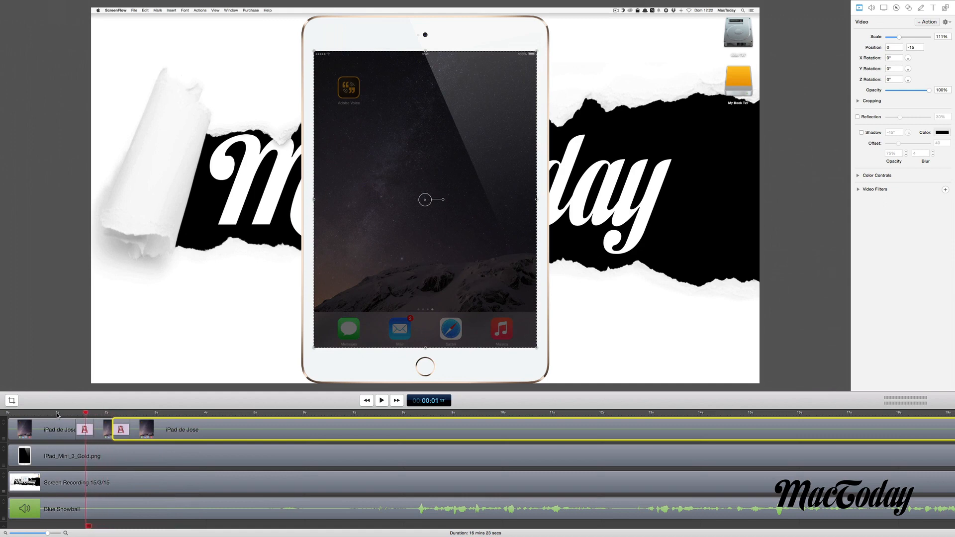
pyautogui.press('Right')
pyautogui.press('Right')
pyautogui.press('Right')
pyautogui.press('Right')
pyautogui.press('Right')
pyautogui.press('Right')
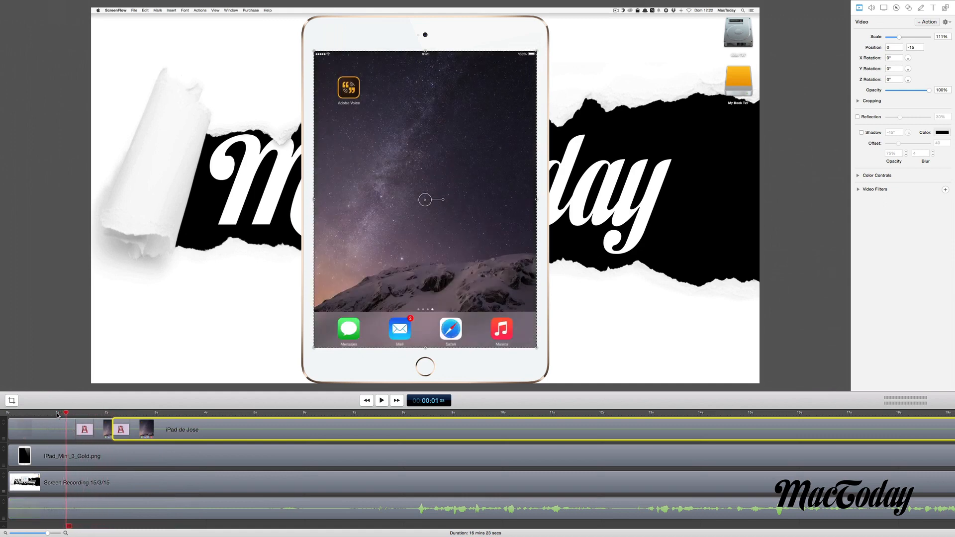
pyautogui.press('Right')
pyautogui.press('Right')
pyautogui.press('Right')
pyautogui.press('Right')
pyautogui.press('Right')
pyautogui.press('Right')
pyautogui.press('Right')
pyautogui.press('Right')
pyautogui.press('Right')
pyautogui.press('Right')
pyautogui.press('Right')
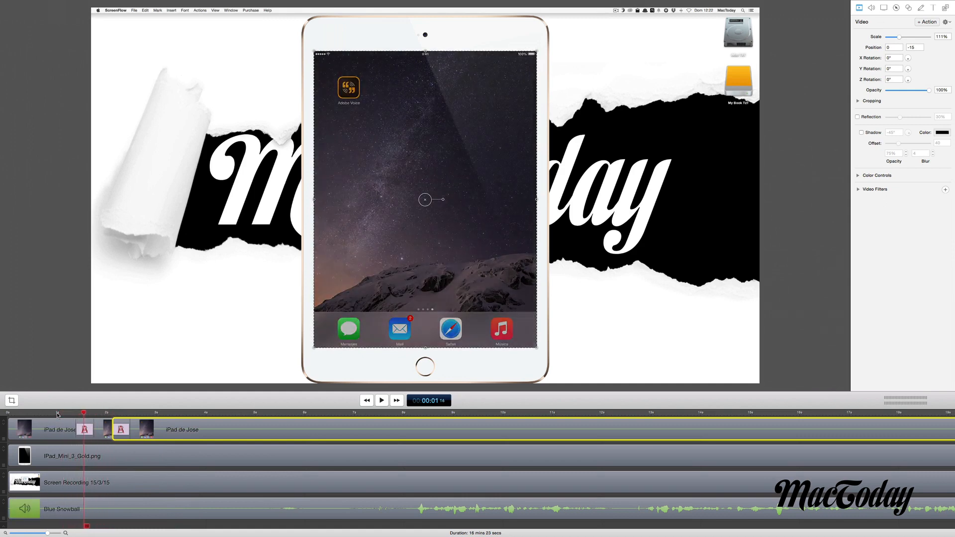
pyautogui.press('Right')
pyautogui.press('Right')
pyautogui.press('Right')
pyautogui.press('Right')
pyautogui.press('Right')
pyautogui.press('Right')
pyautogui.press('Right')
pyautogui.press('Right')
pyautogui.press('Right')
pyautogui.press('Right')
pyautogui.press('Right')
pyautogui.press('Right')
pyautogui.press('Right')
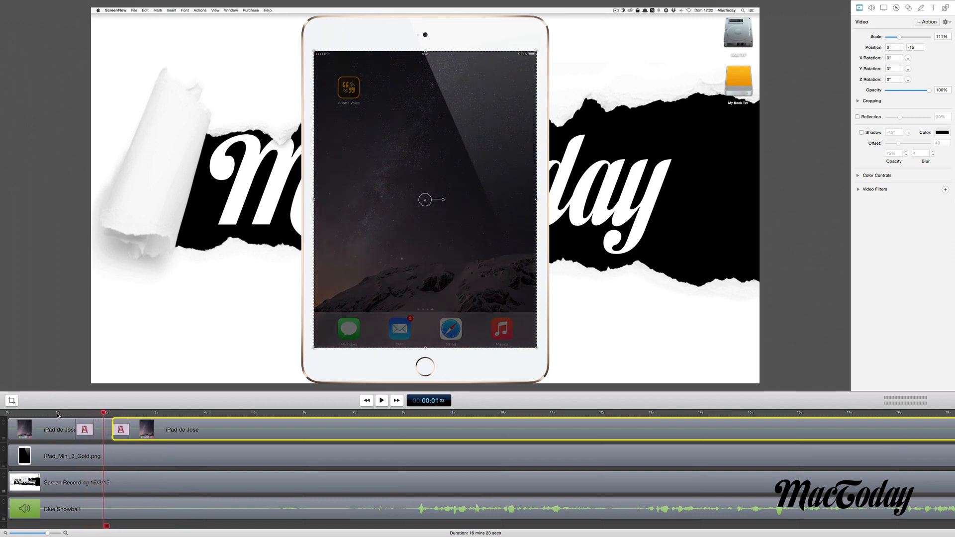
pyautogui.press('Right')
pyautogui.press('Right')
pyautogui.press('Right')
pyautogui.press('Right')
pyautogui.press('Right')
pyautogui.press('Right')
pyautogui.press('Right')
pyautogui.press('Right')
pyautogui.press('Right')
pyautogui.press('Right')
pyautogui.press('Right')
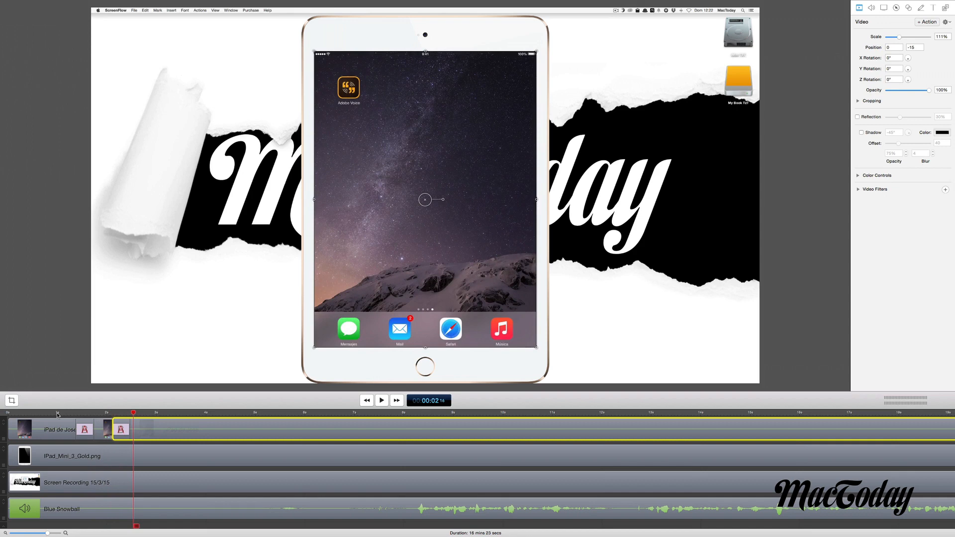
# Step: Undo the overlaps, the opacity change and the splits back to a single uncut iPad recording clip
pyautogui.press('super+z')
pyautogui.press('super+z')
pyautogui.press('super+z')
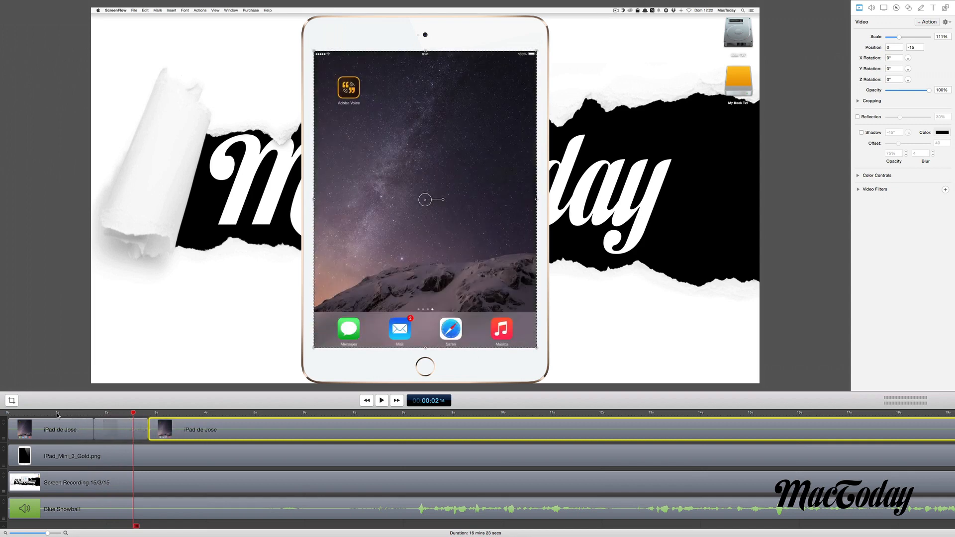
pyautogui.press('super+z')
pyautogui.press('super+z')
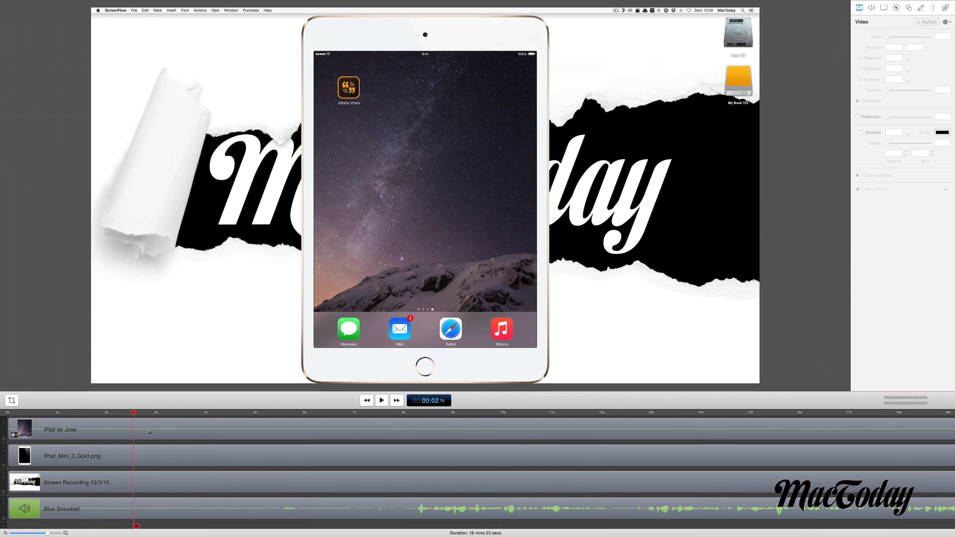
# Step: Split only the iPad recording clip on the top track at the playhead, 00:02:14
pyautogui.click(165, 431)
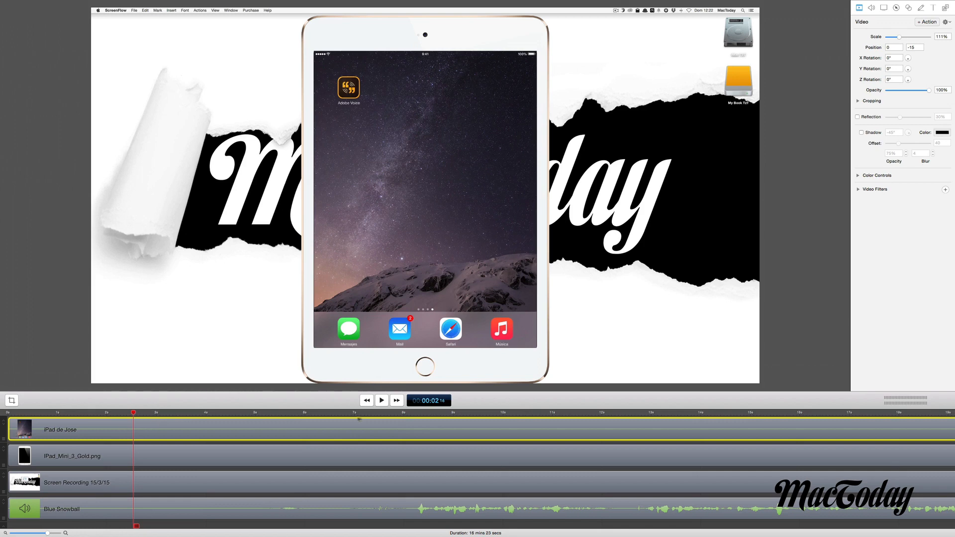
pyautogui.press('t')
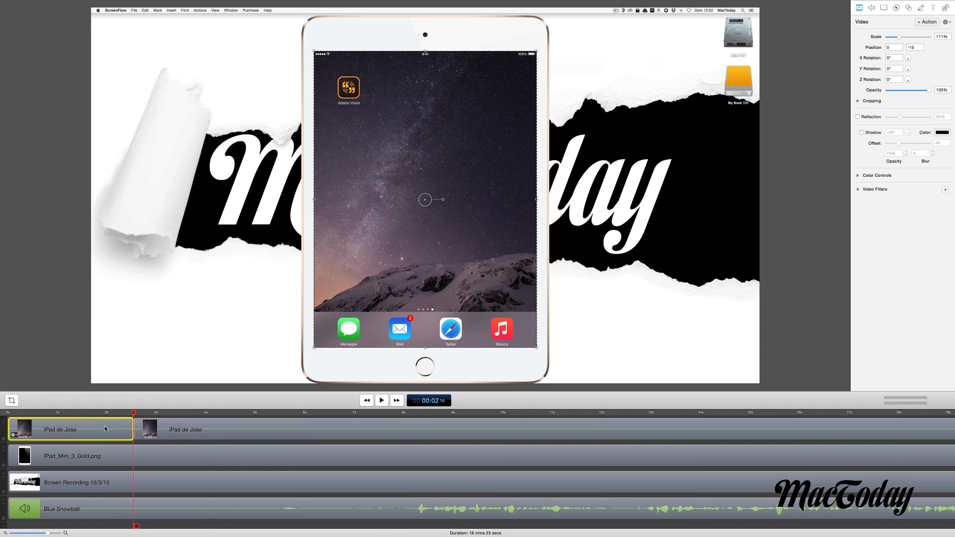
# Step: Try overlapping the second iPad recording piece onto the end of the first piece to form a transition
pyautogui.click(334, 434)
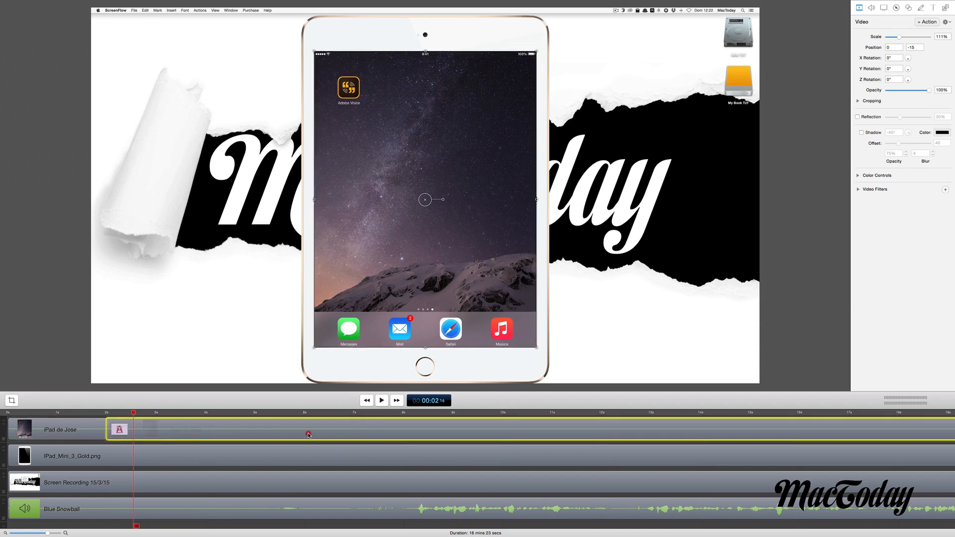
pyautogui.moveTo(334, 435); pyautogui.dragTo(336, 435)
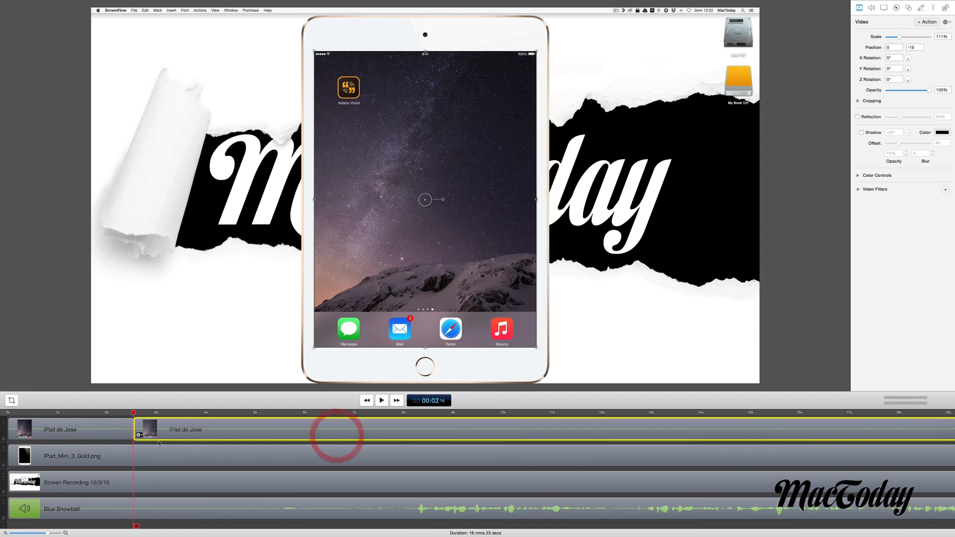
# Step: Add an ending transition to the first iPad recording piece and a starting transition to the second
pyautogui.click(102, 424)
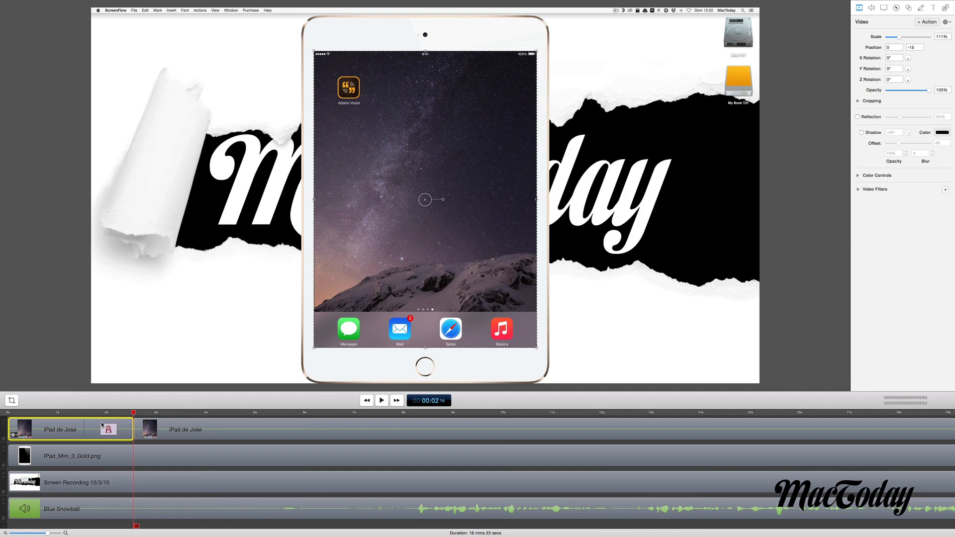
pyautogui.click(154, 427)
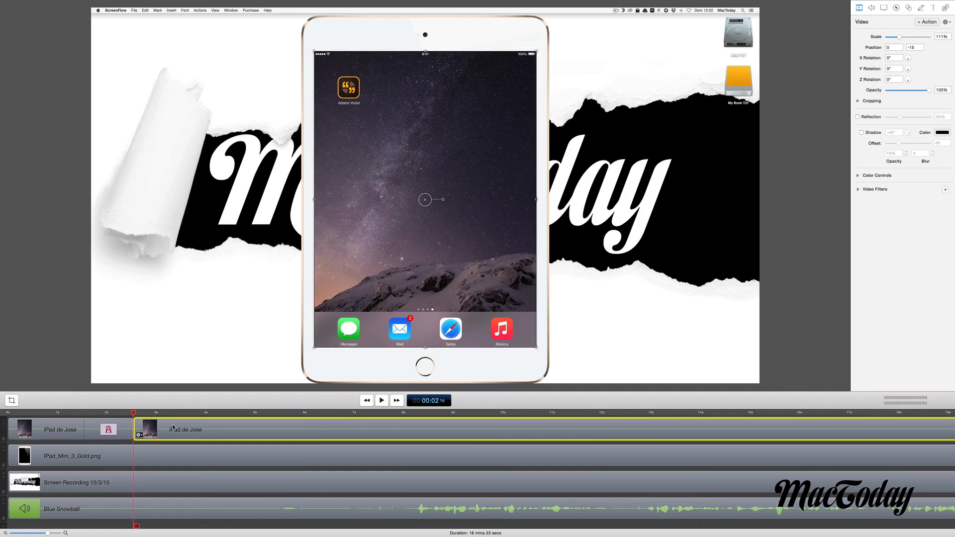
pyautogui.press('super+t')
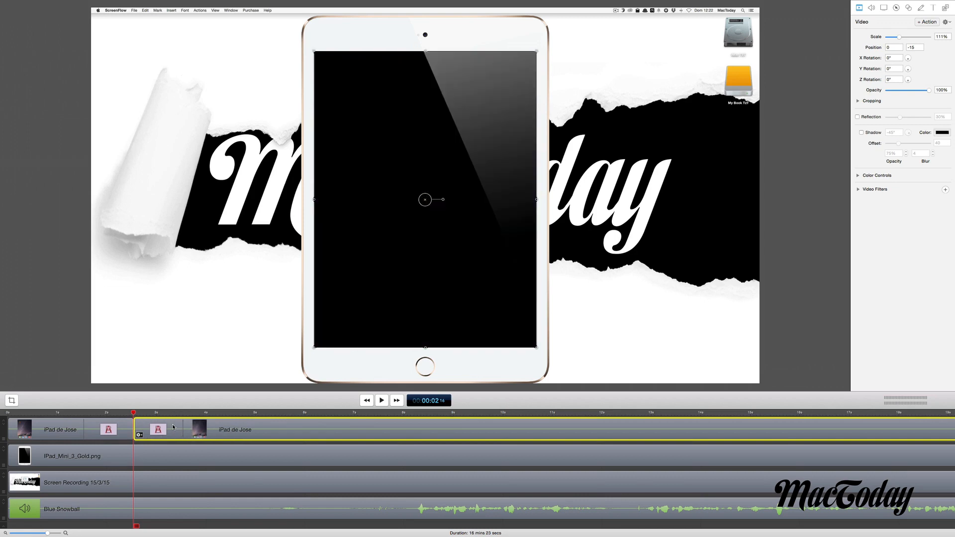
pyautogui.press('super+z')
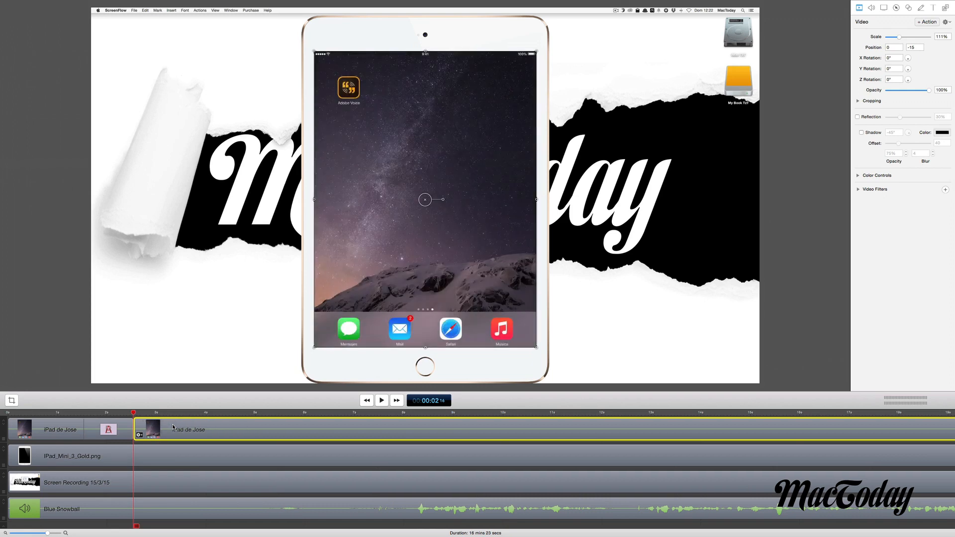
pyautogui.rightClick(173, 427)
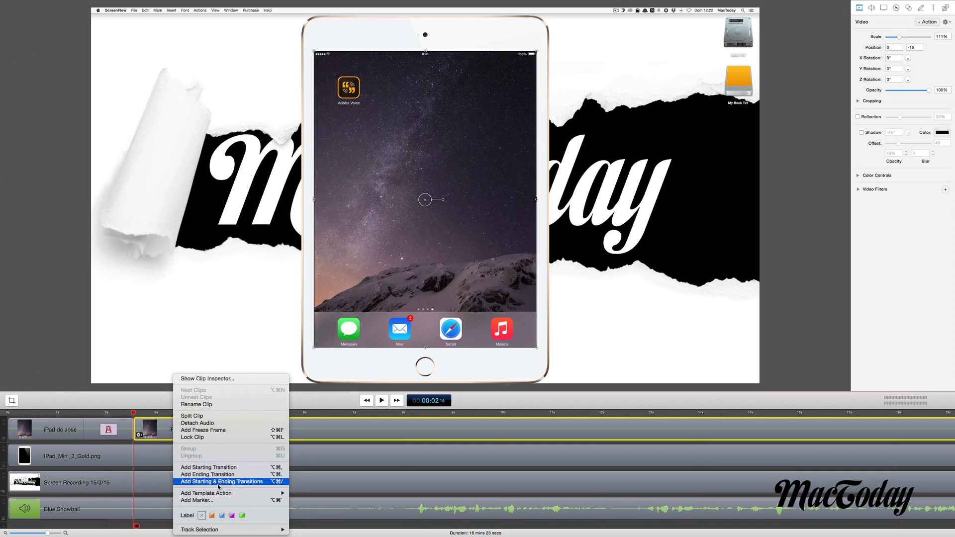
pyautogui.click(240, 469)
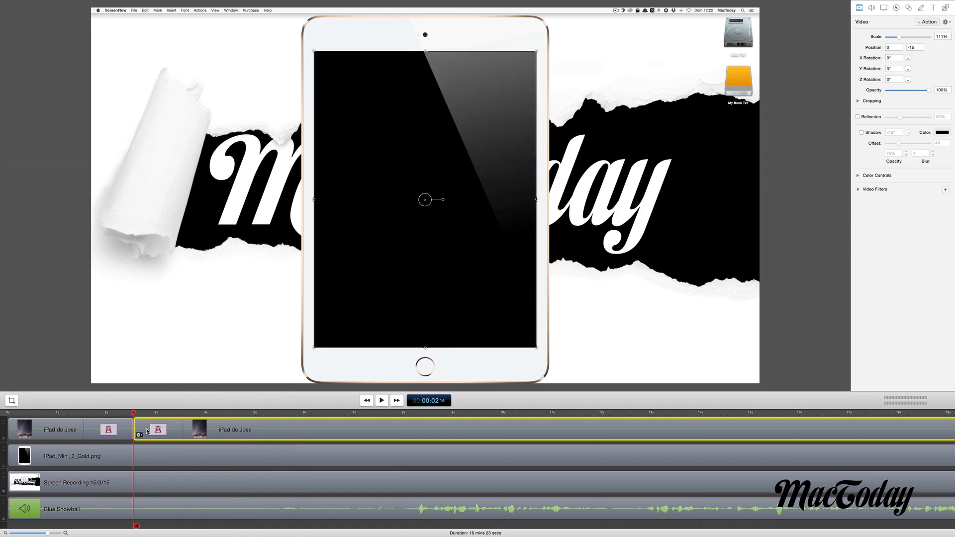
# Step: Play the ending and starting transitions on the iPad recording pieces from about 1 second
pyautogui.click(68, 414)
pyautogui.press('space')
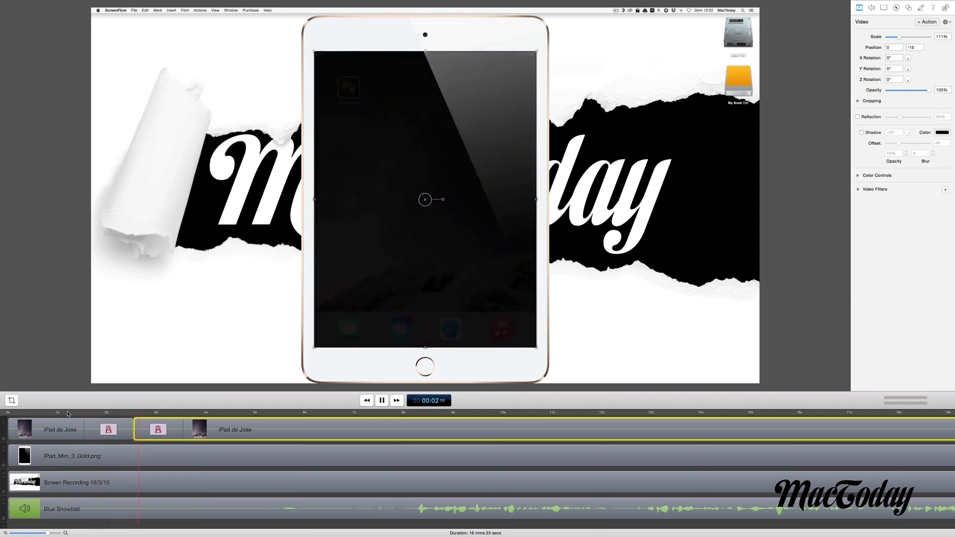
pyautogui.press('space')
# Step: Undo both transitions and the split back to a single uncut iPad recording clip
pyautogui.moveTo(158, 429)
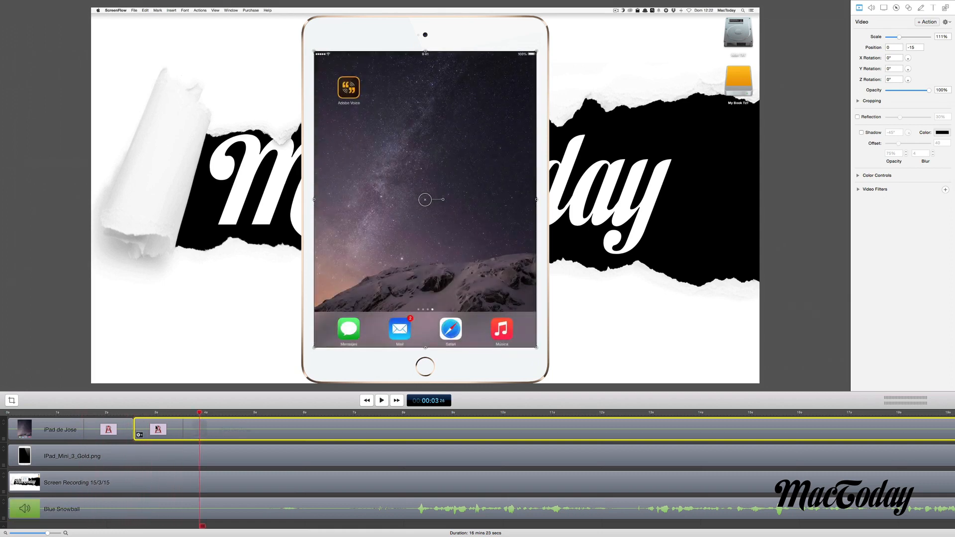
pyautogui.press('super+z')
pyautogui.press('super+z')
pyautogui.press('super+z')
pyautogui.press('super+z')
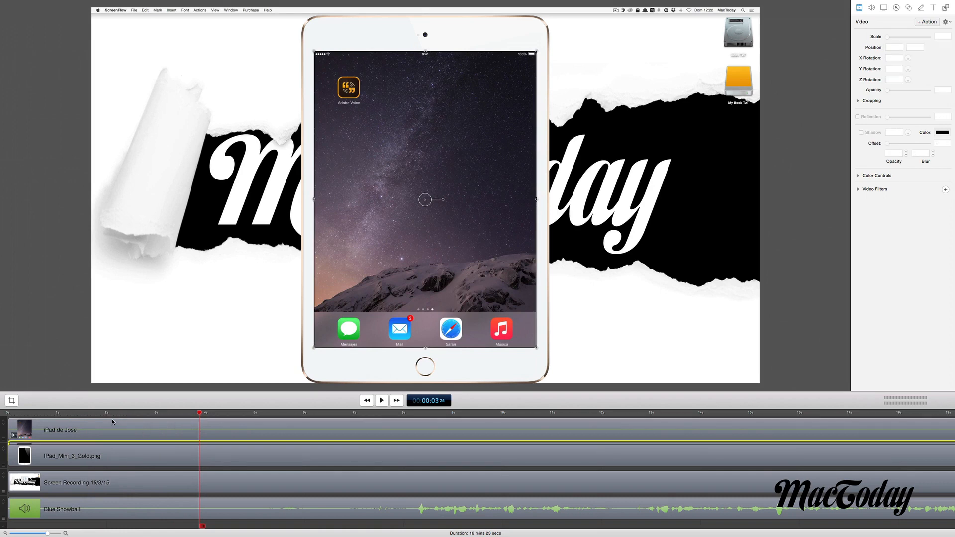
# Step: Add a video action to the iPad recording clip at 2 seconds and stretch it to about 1.8 seconds long
pyautogui.click(87, 429)
pyautogui.click(107, 413)
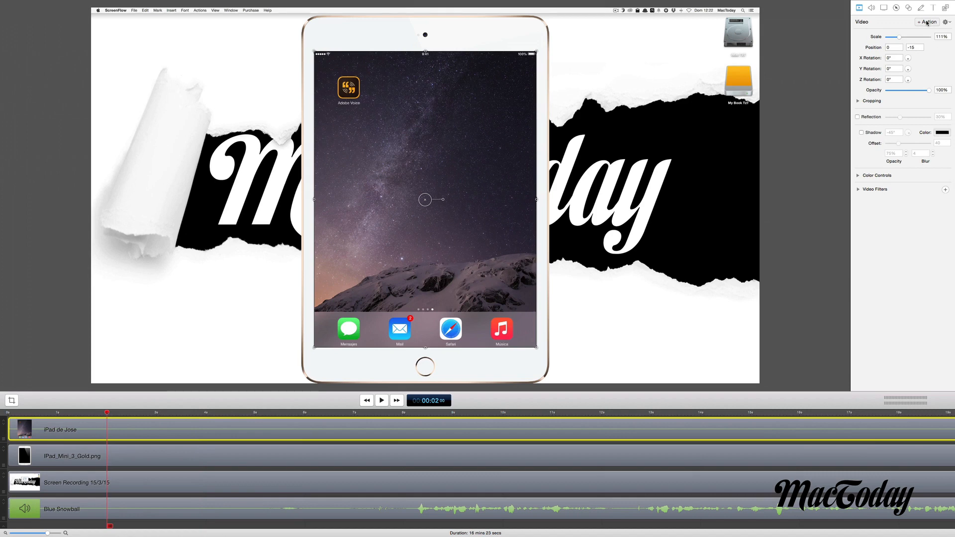
pyautogui.click(927, 22)
pyautogui.click(82, 413)
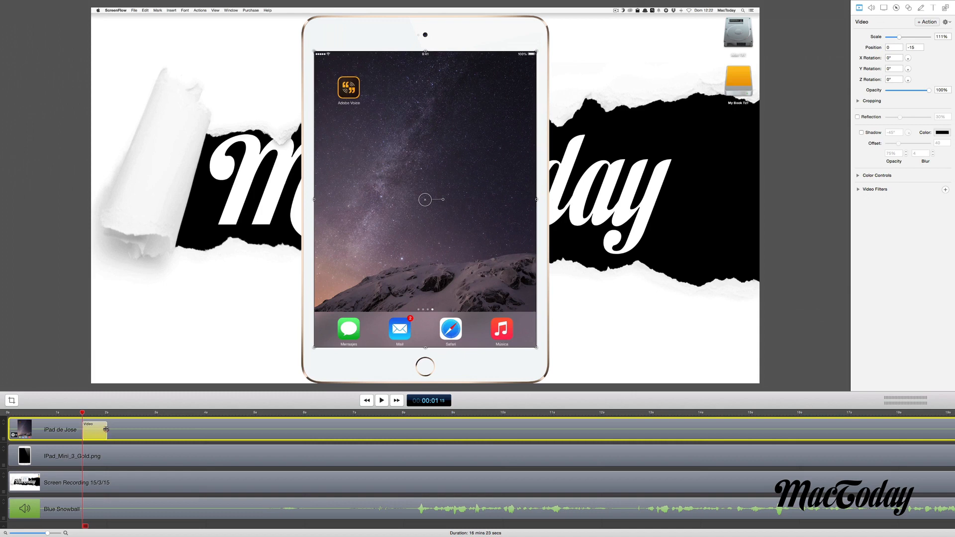
pyautogui.moveTo(106, 429); pyautogui.dragTo(172, 429)
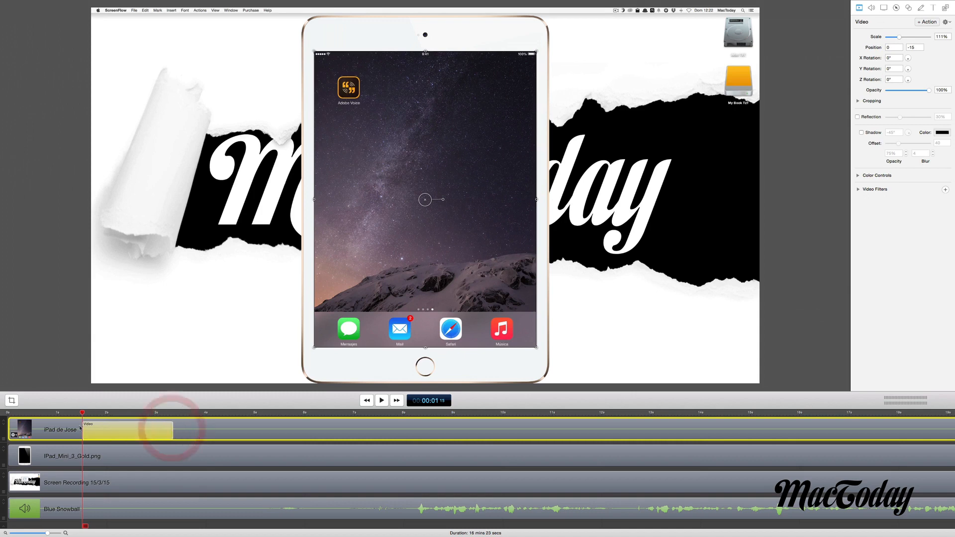
# Step: Review the start and end of the video action and the cropping and reflection options available for it
pyautogui.click(177, 413)
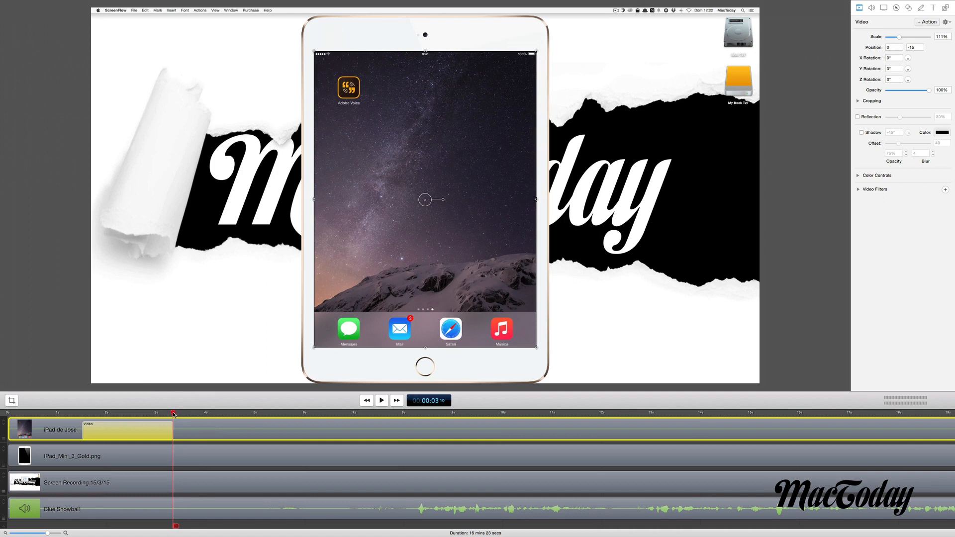
pyautogui.click(173, 413)
pyautogui.moveTo(126, 413); pyautogui.dragTo(83, 412)
pyautogui.click(858, 101)
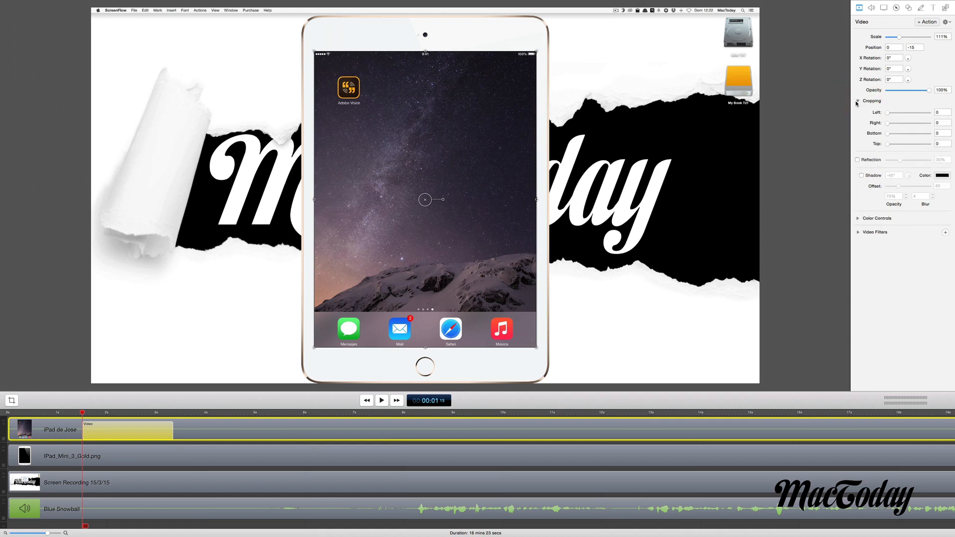
pyautogui.click(858, 102)
pyautogui.click(861, 117)
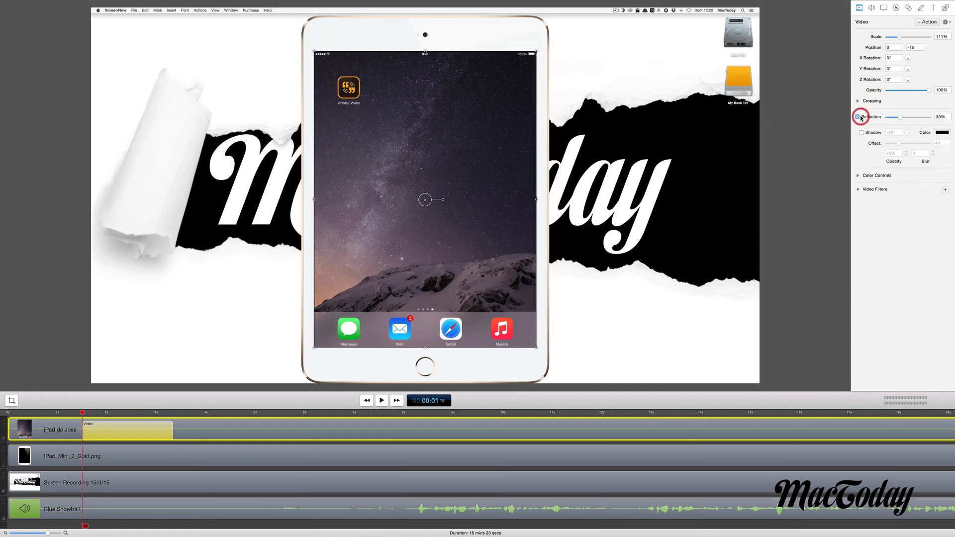
pyautogui.click(860, 117)
# Step: Set the iPad recording's opacity to 0 at the end of the video action and play the fade from about 1 second
pyautogui.click(174, 412)
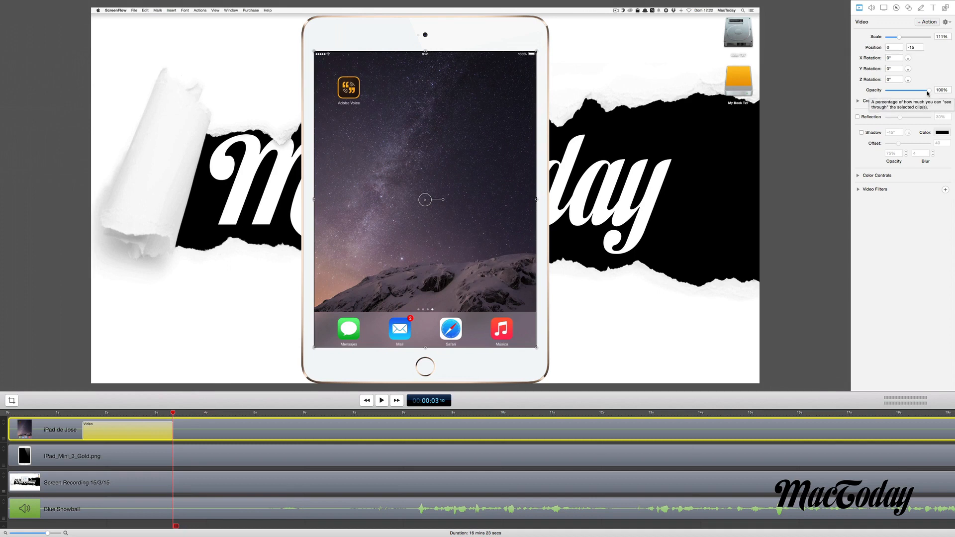
pyautogui.moveTo(929, 90); pyautogui.dragTo(876, 90)
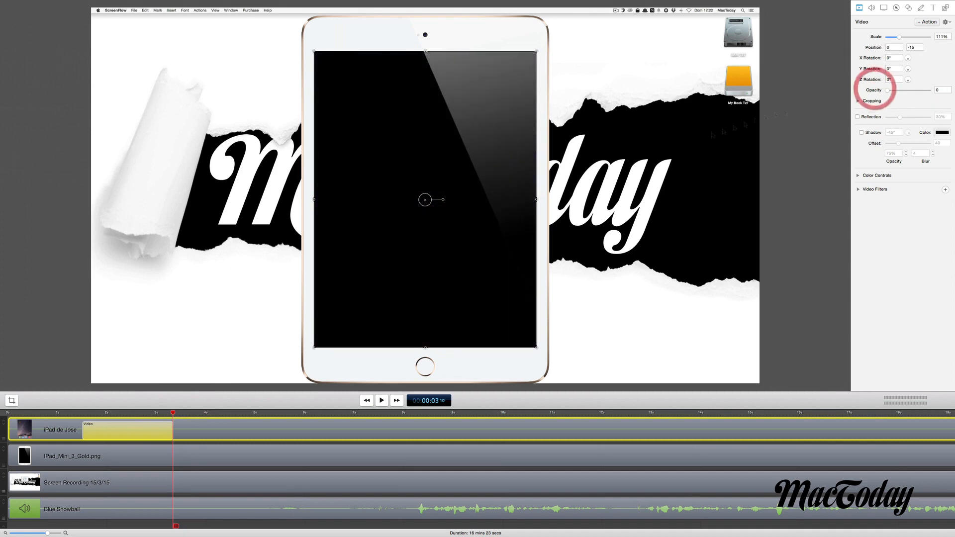
pyautogui.click(55, 413)
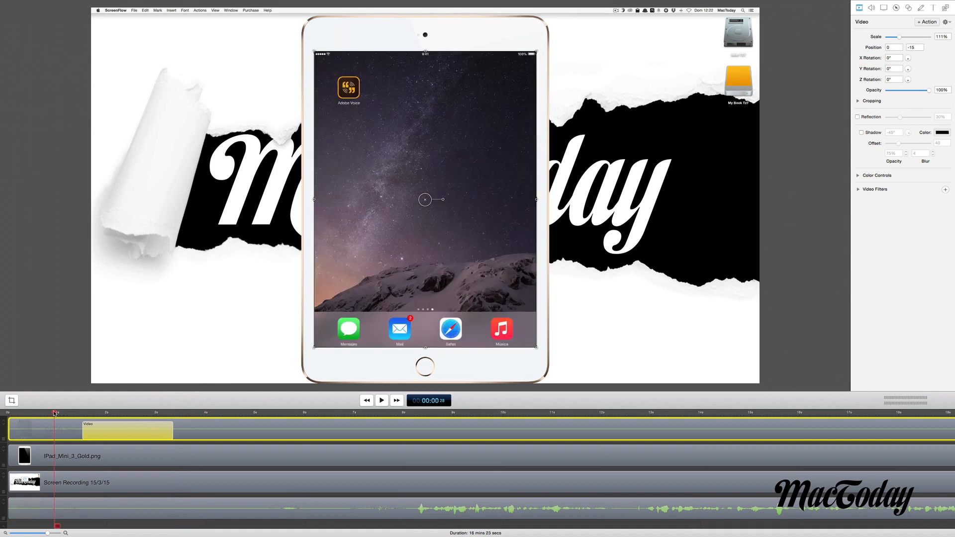
pyautogui.press('space')
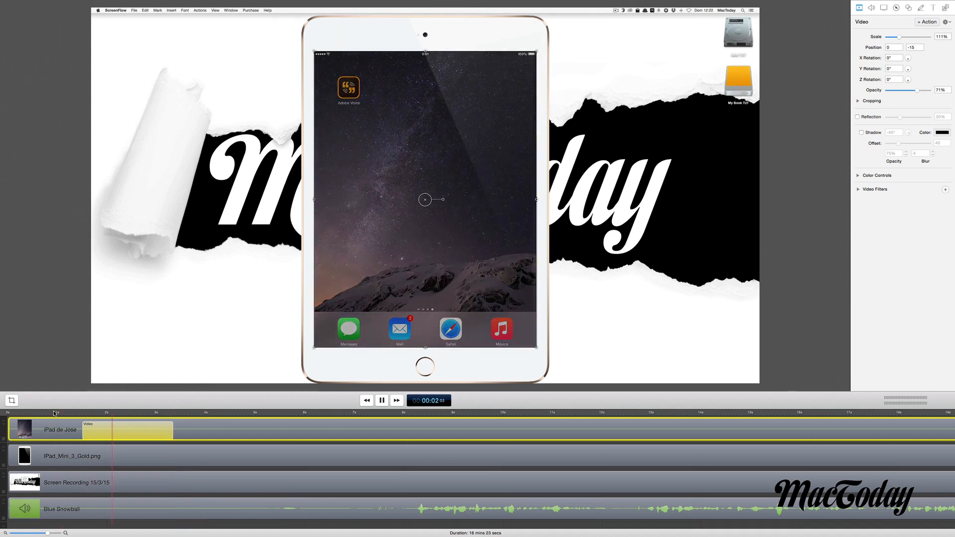
pyautogui.press('space')
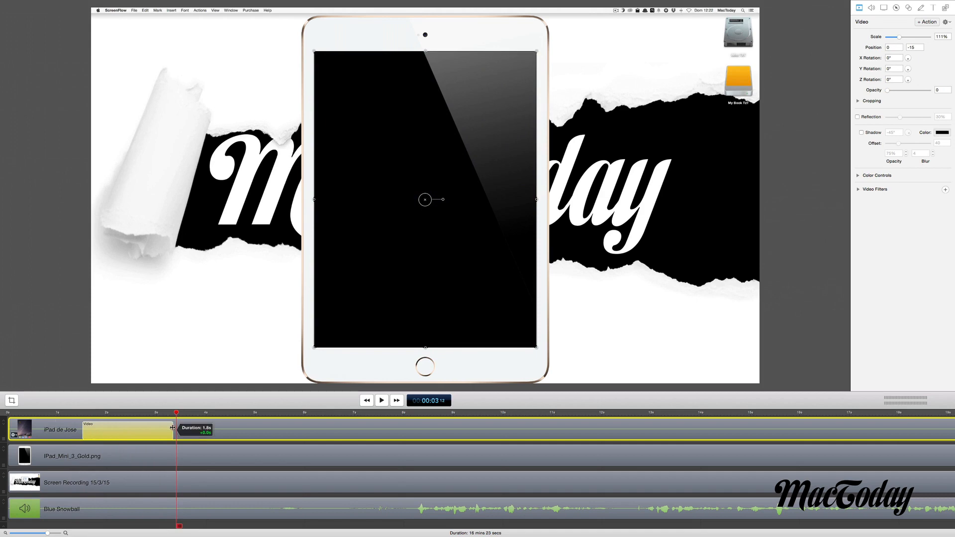
# Step: Extend the end of the video action to about 13.5 seconds on the timeline and play the slower fade
pyautogui.moveTo(173, 428); pyautogui.dragTo(679, 445)
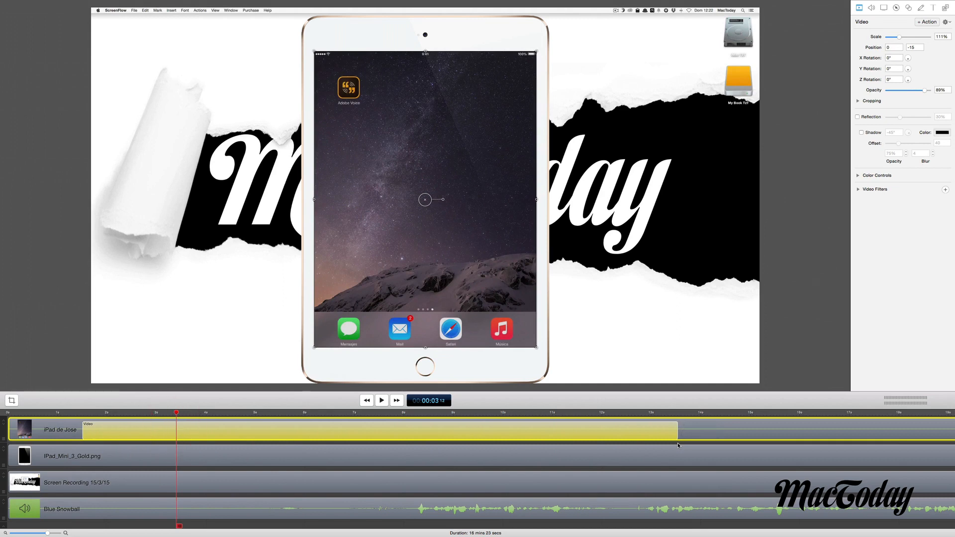
pyautogui.click(71, 413)
pyautogui.press('space')
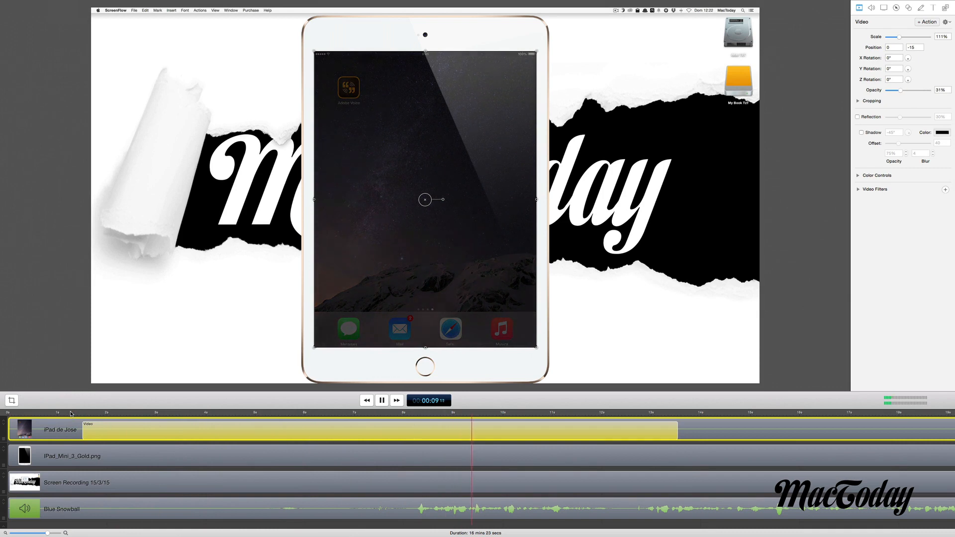
pyautogui.press('space')
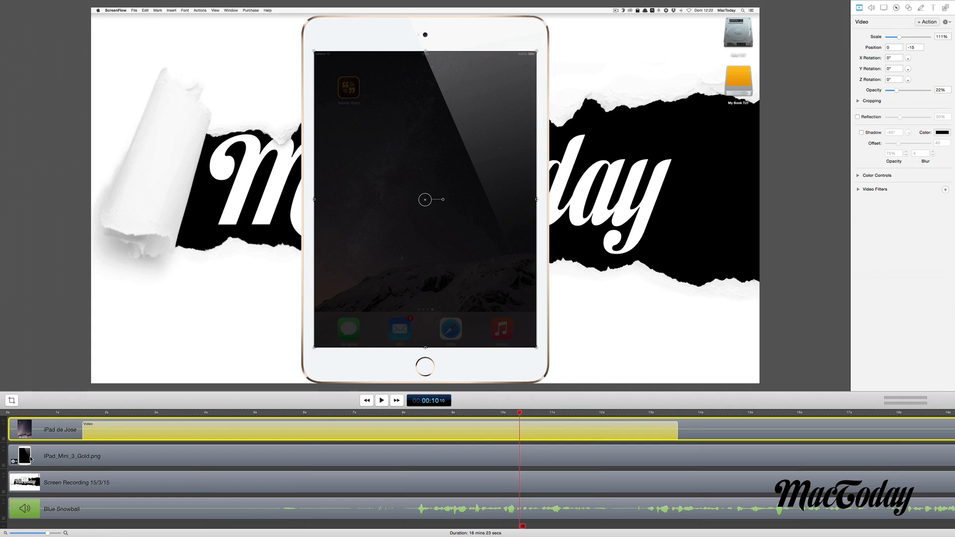
# Step: Mute the audio of the Blue Snowball clip on the bottom track
pyautogui.click(287, 512)
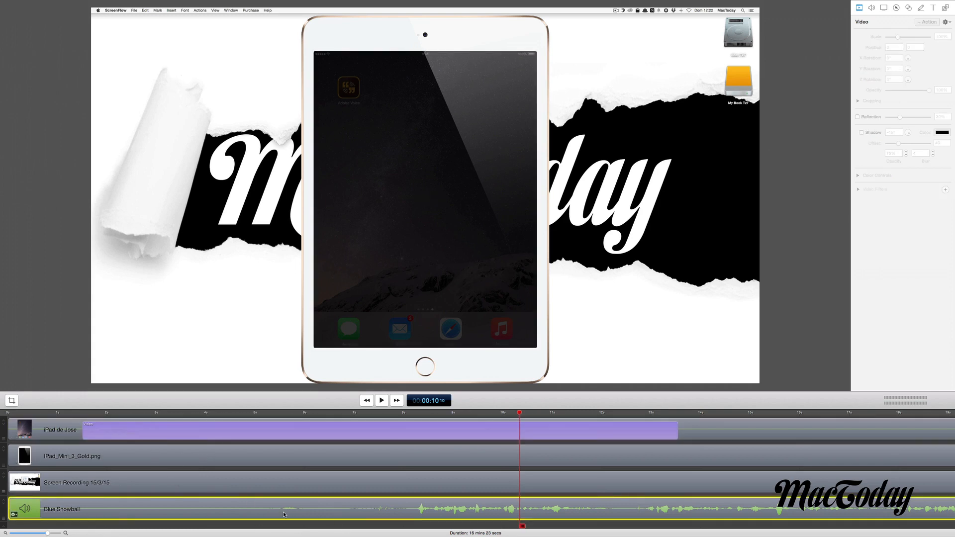
pyautogui.click(872, 9)
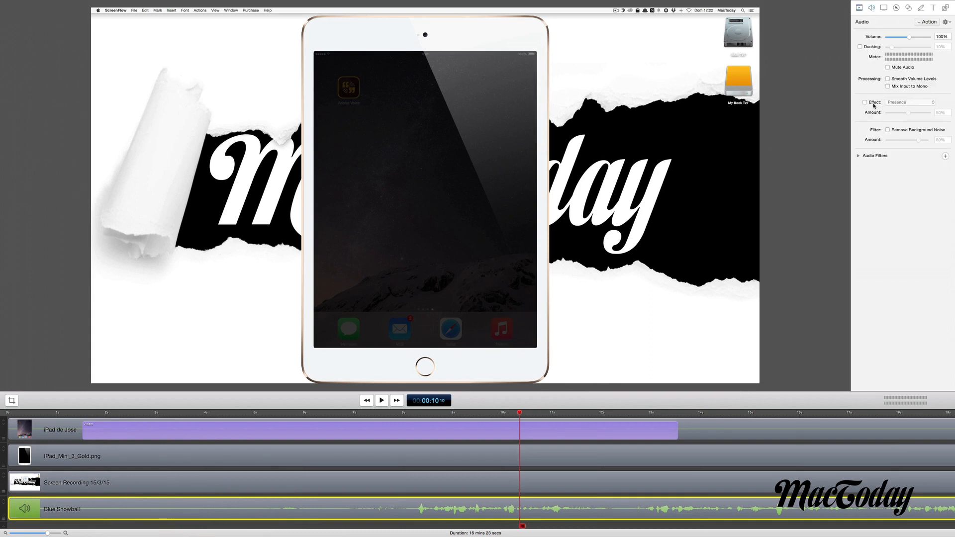
pyautogui.click(888, 67)
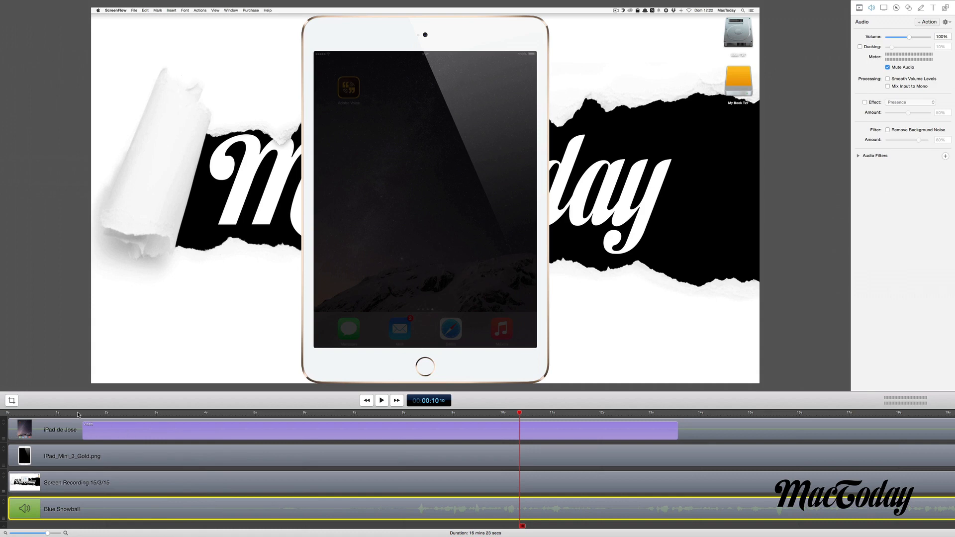
# Step: Scrub through the video action to its end and set the iPad recording's opacity to 100% there
pyautogui.moveTo(80, 413); pyautogui.dragTo(678, 413)
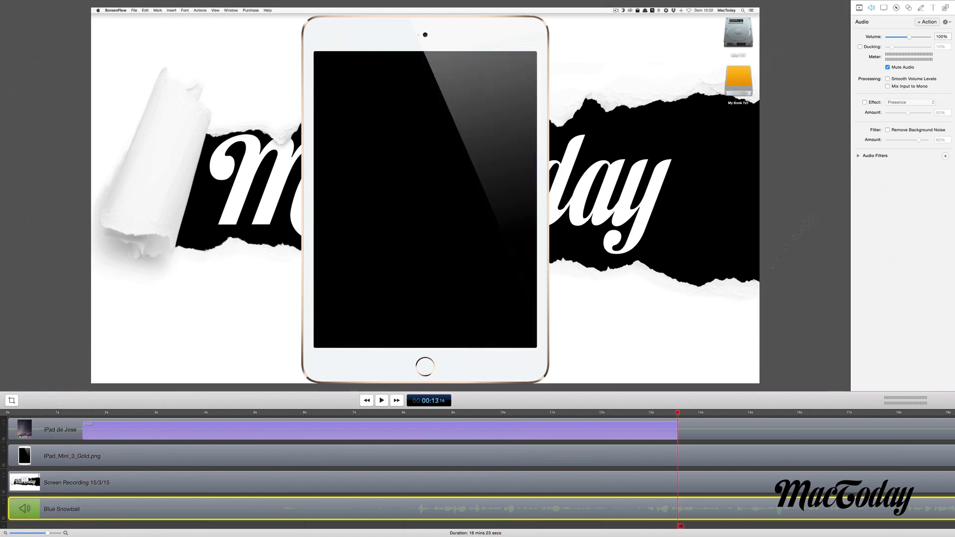
pyautogui.click(859, 8)
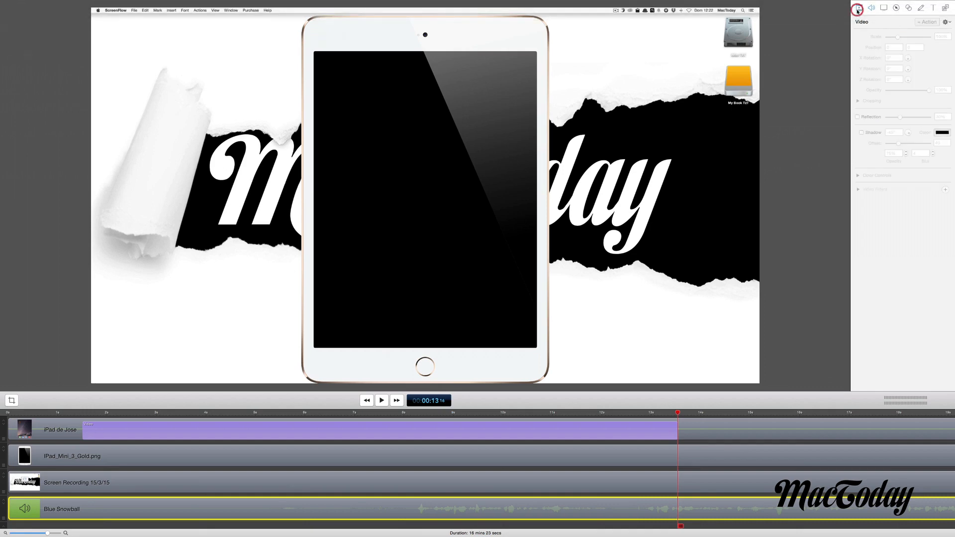
pyautogui.click(608, 433)
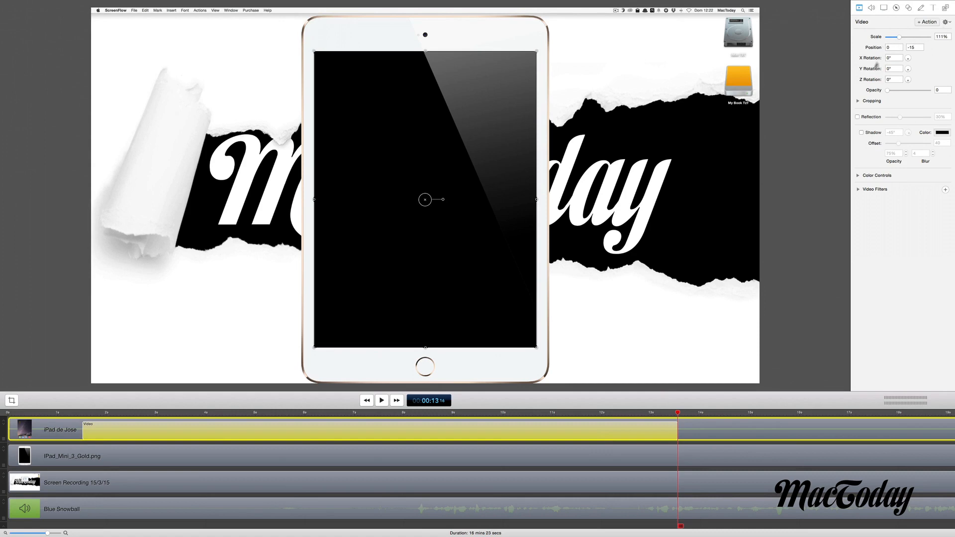
pyautogui.moveTo(889, 93); pyautogui.dragTo(930, 91)
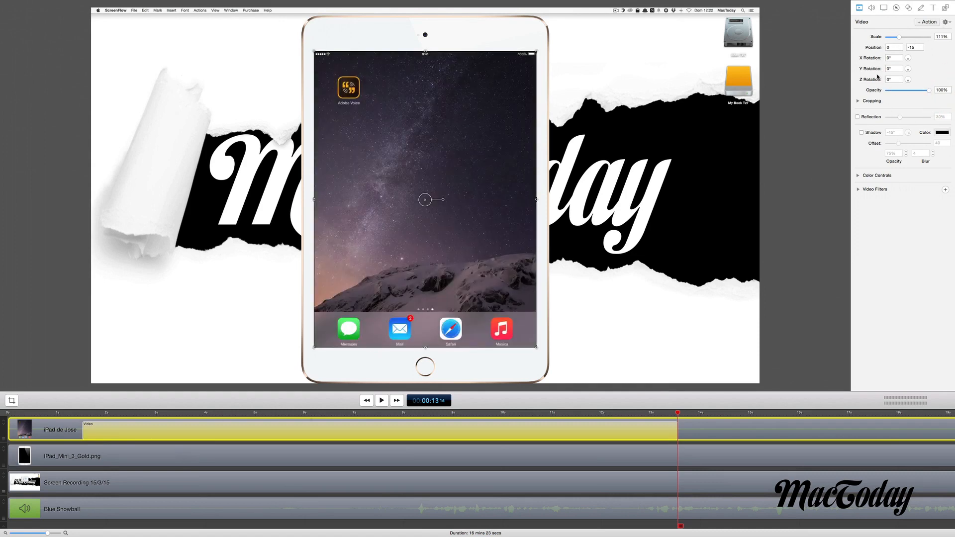
# Step: Set the iPad recording's Z rotation to 180° at the end of the video action and return the playhead just before it
pyautogui.click(888, 81)
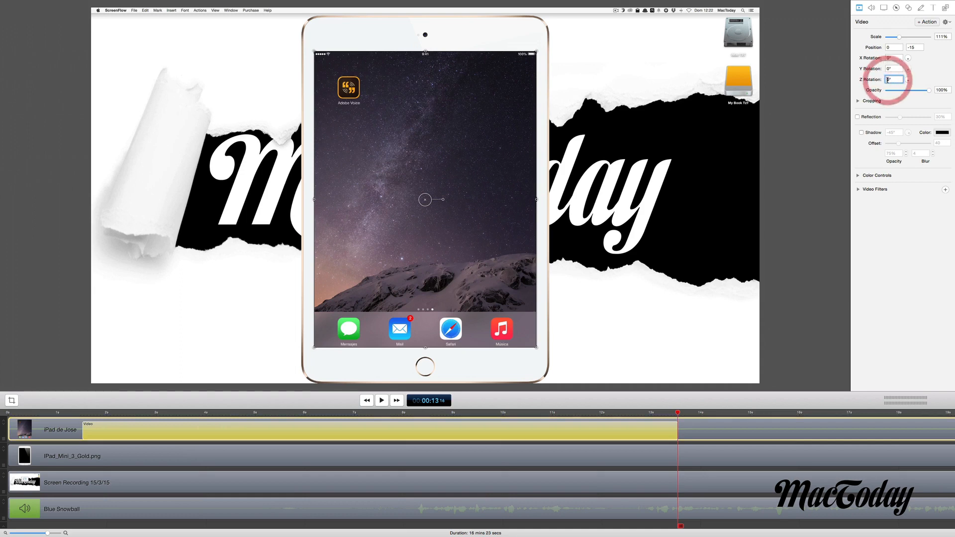
pyautogui.write('18')
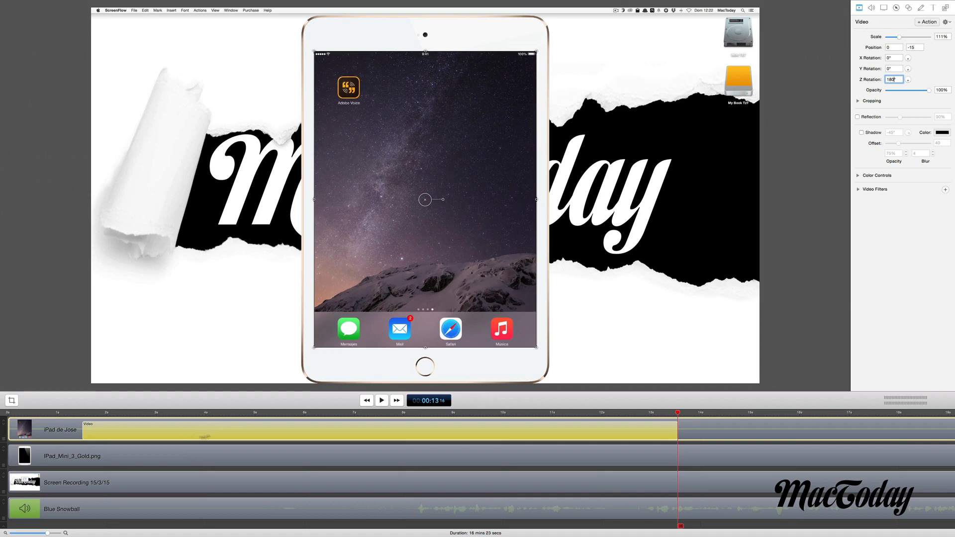
pyautogui.click(77, 413)
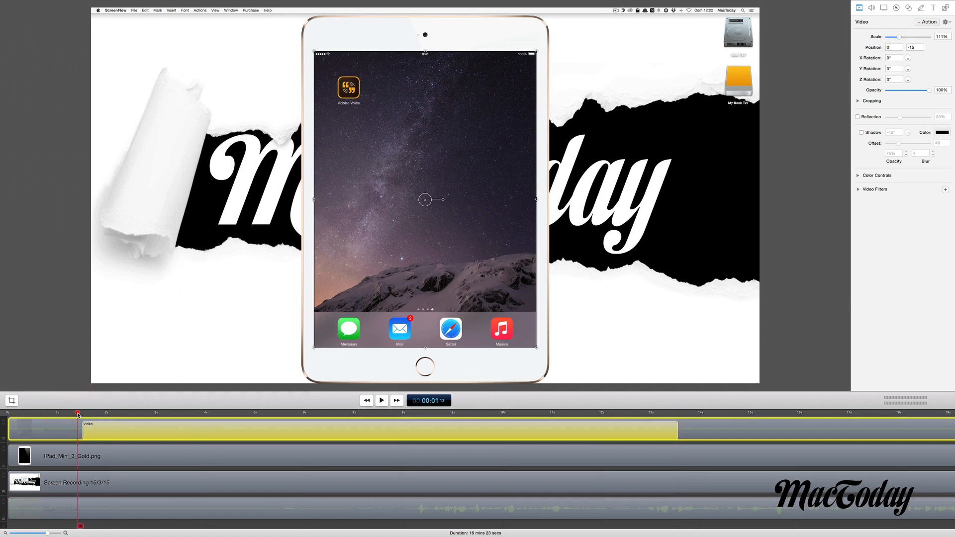
# Step: Shorten the iPad recording's video action to end at about 1.8 seconds on the timeline and play the faster rotation
pyautogui.press('space')
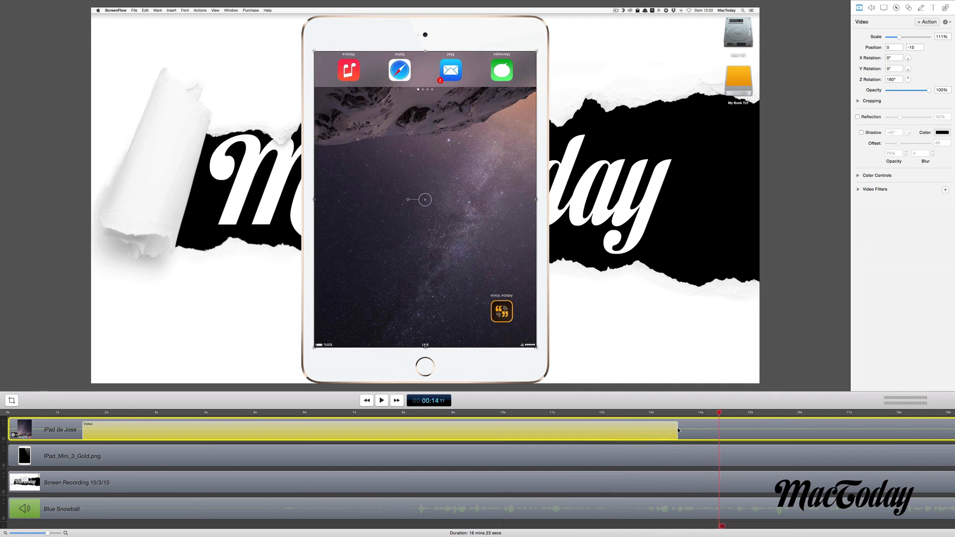
pyautogui.moveTo(678, 430); pyautogui.dragTo(112, 429)
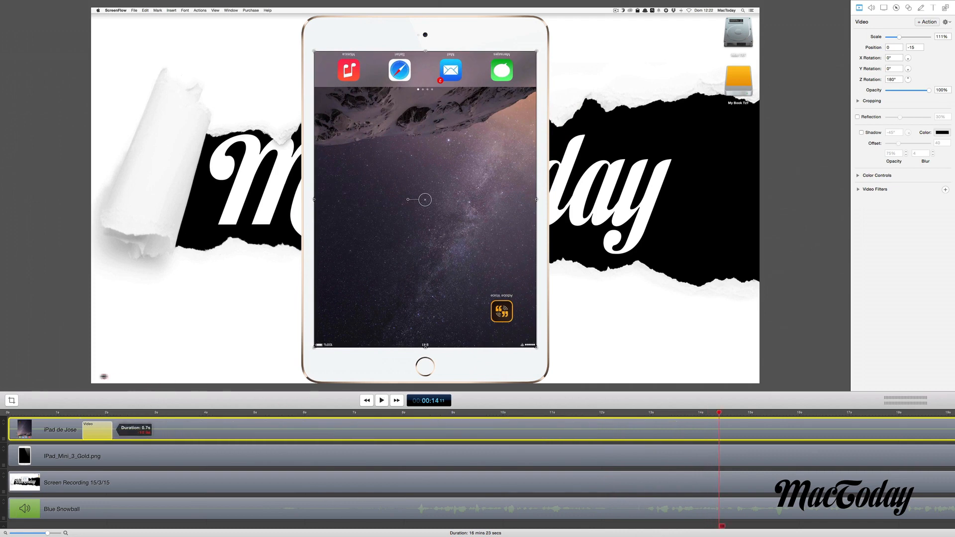
pyautogui.moveTo(103, 377); pyautogui.dragTo(95, 378)
pyautogui.click(67, 413)
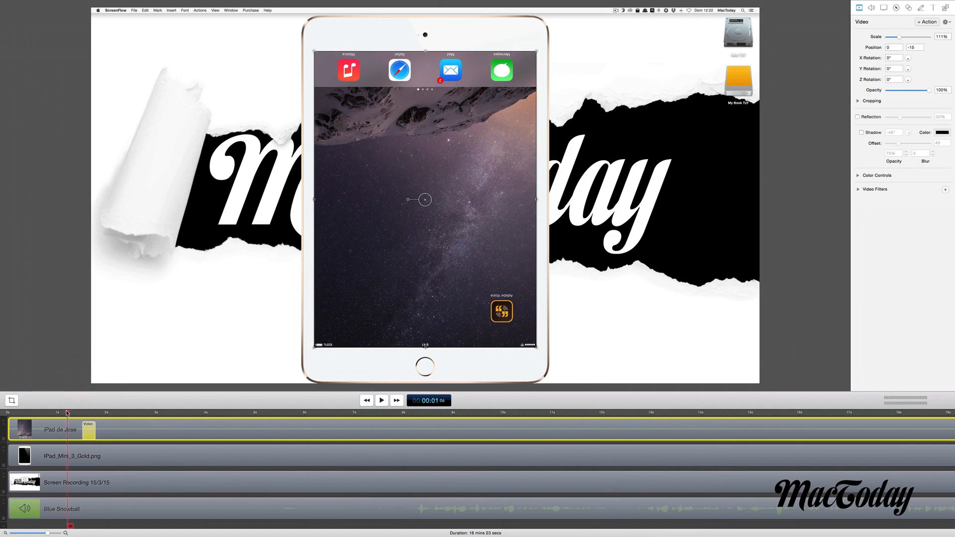
pyautogui.press('space')
# Step: Paste the recording's video action onto the IPad_Mini_3_Gold.png clip at the same start point and play both clips
pyautogui.click(84, 455)
pyautogui.click(81, 413)
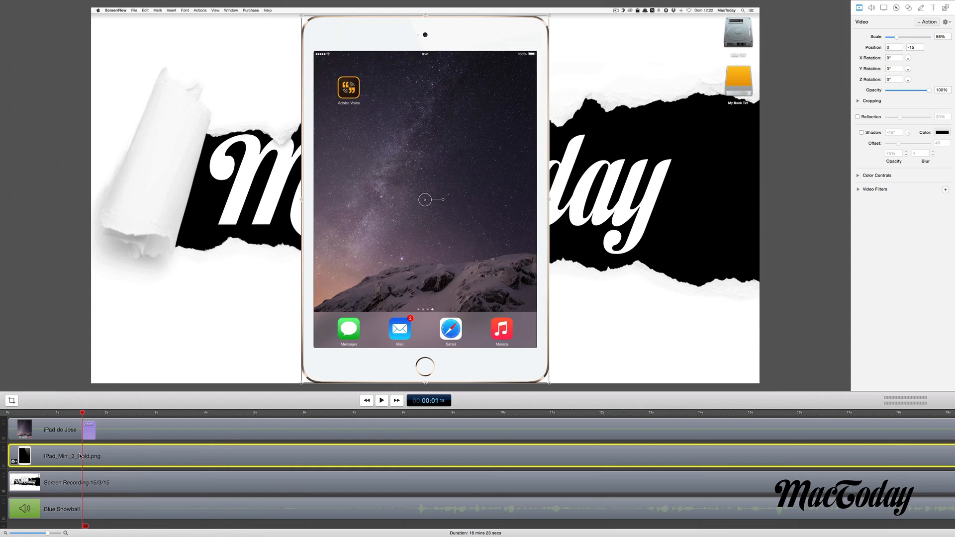
pyautogui.press('super+shift+a')
pyautogui.press('space')
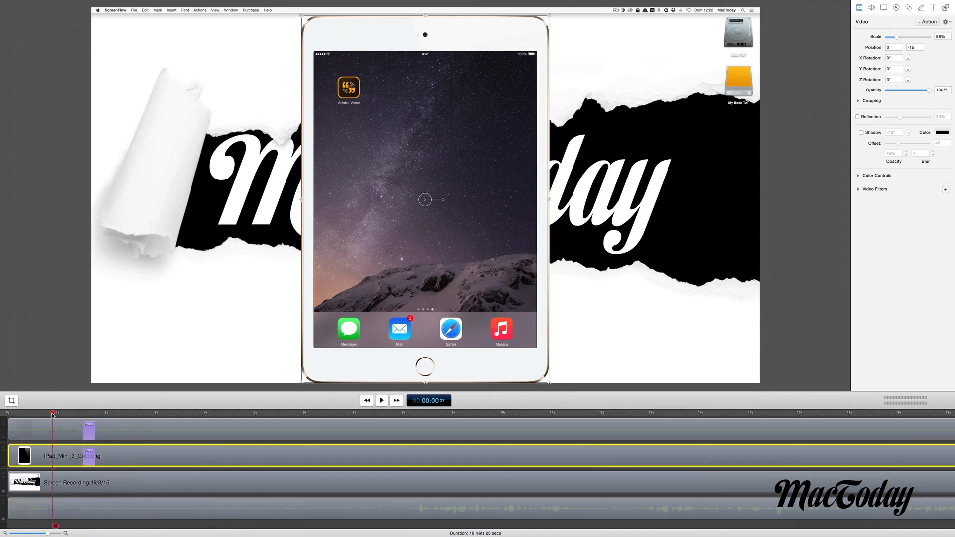
pyautogui.press('space')
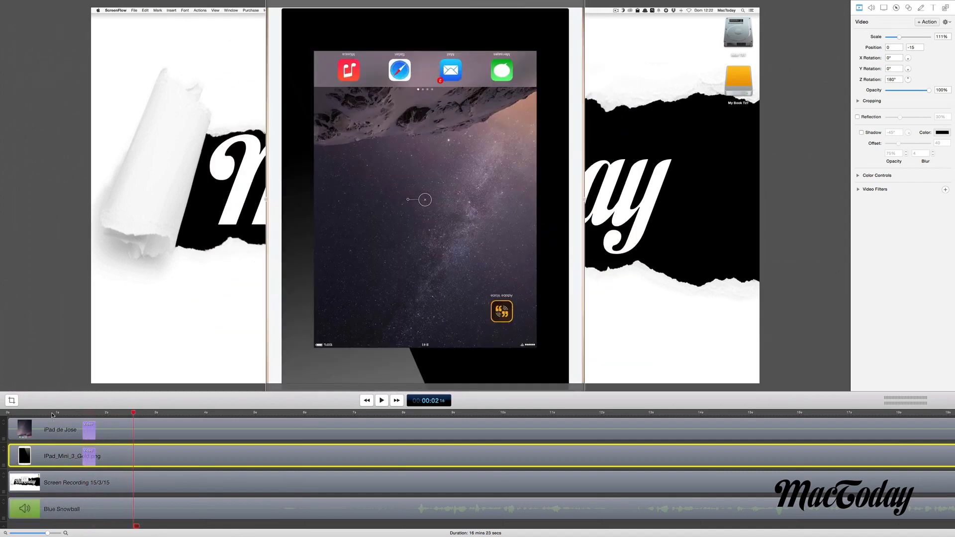
pyautogui.press('space')
# Step: Set the iPad frame image's scale to 86% at the end of its video action and play the combined rotation
pyautogui.moveTo(129, 412); pyautogui.dragTo(84, 413)
pyautogui.click(88, 430)
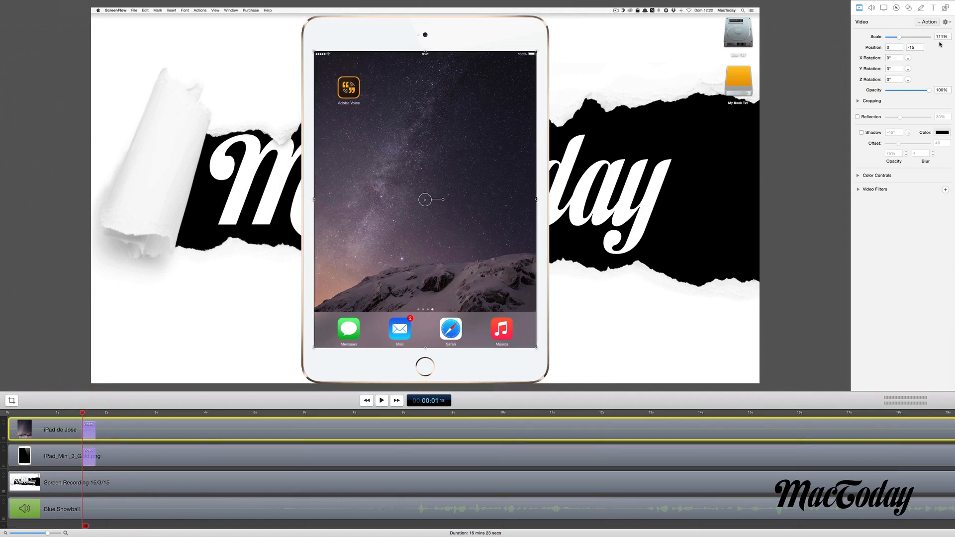
pyautogui.click(121, 453)
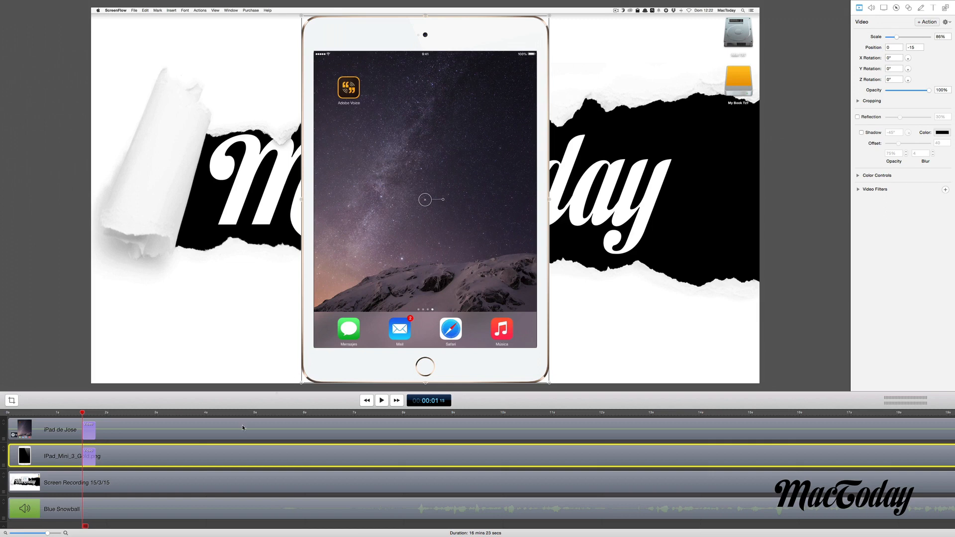
pyautogui.moveTo(83, 413); pyautogui.dragTo(96, 415)
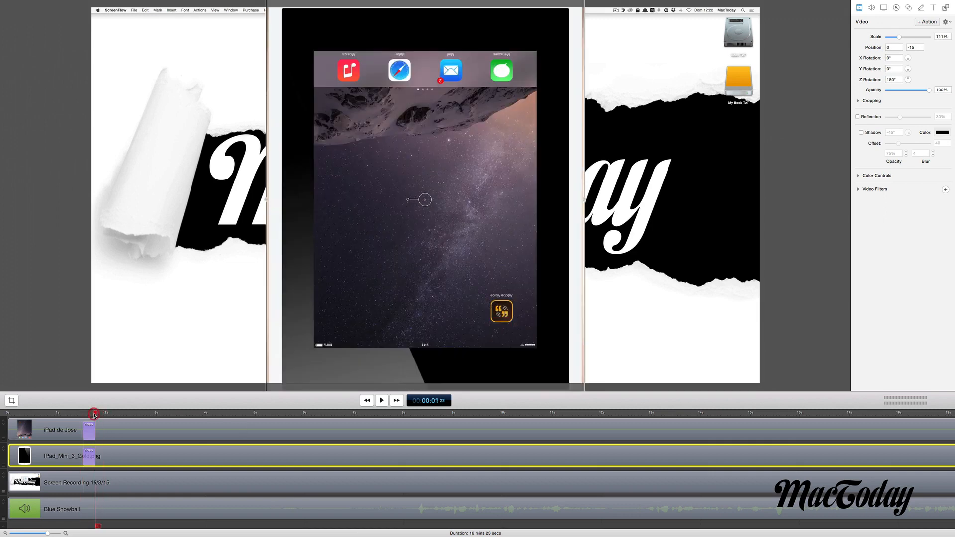
pyautogui.click(88, 459)
pyautogui.click(940, 37)
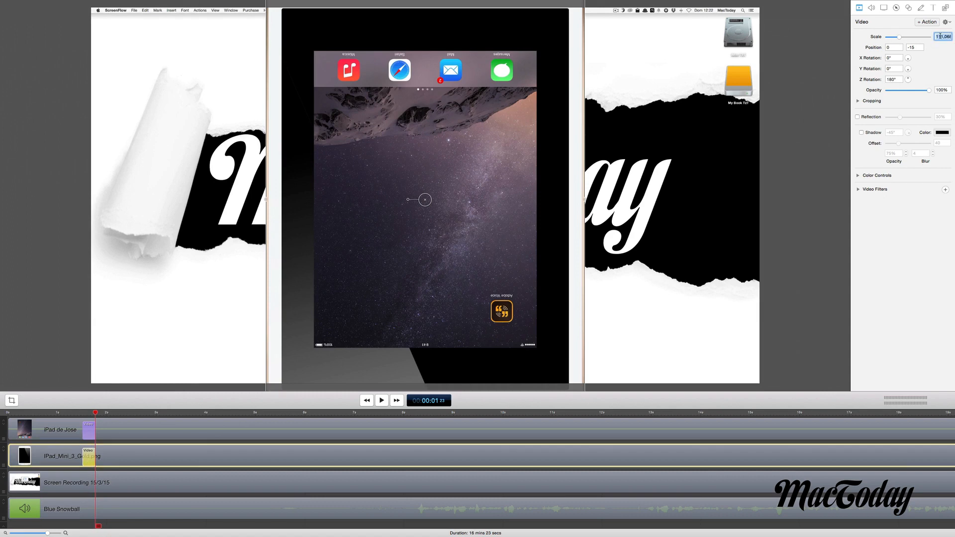
pyautogui.write('86')
pyautogui.press('Return')
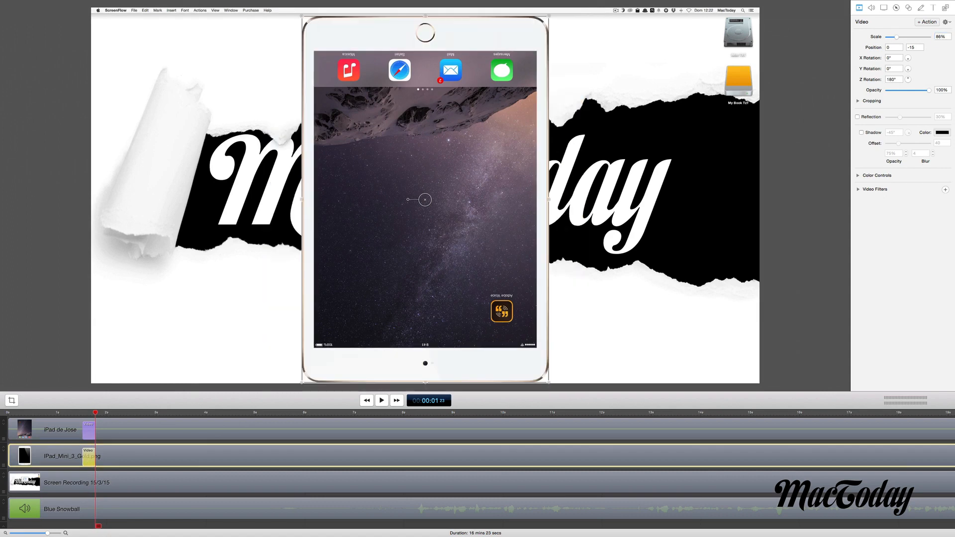
pyautogui.click(82, 415)
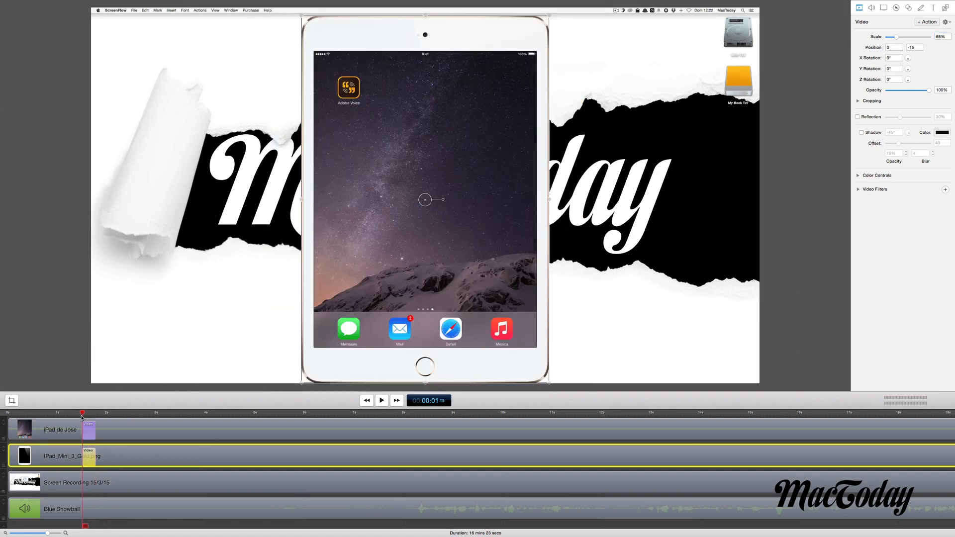
pyautogui.click(65, 412)
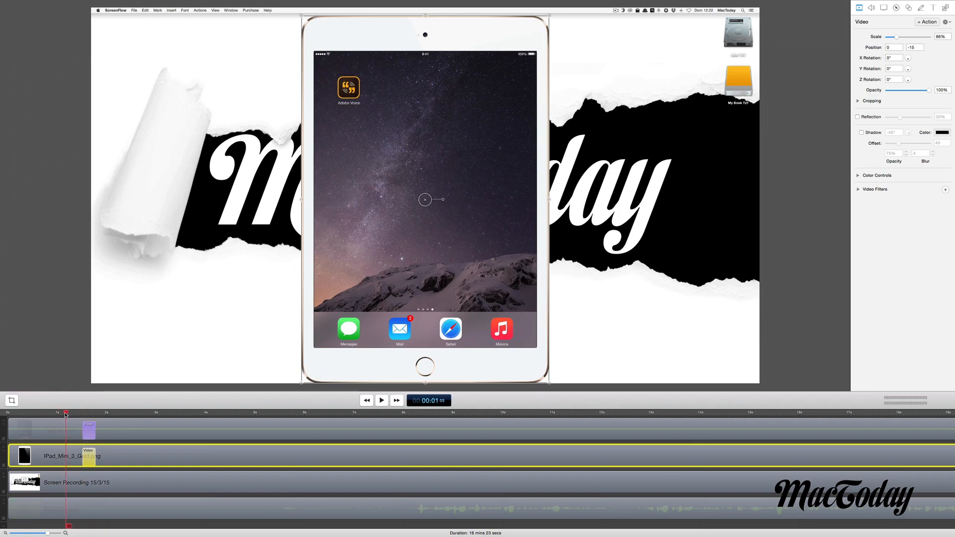
pyautogui.press('space')
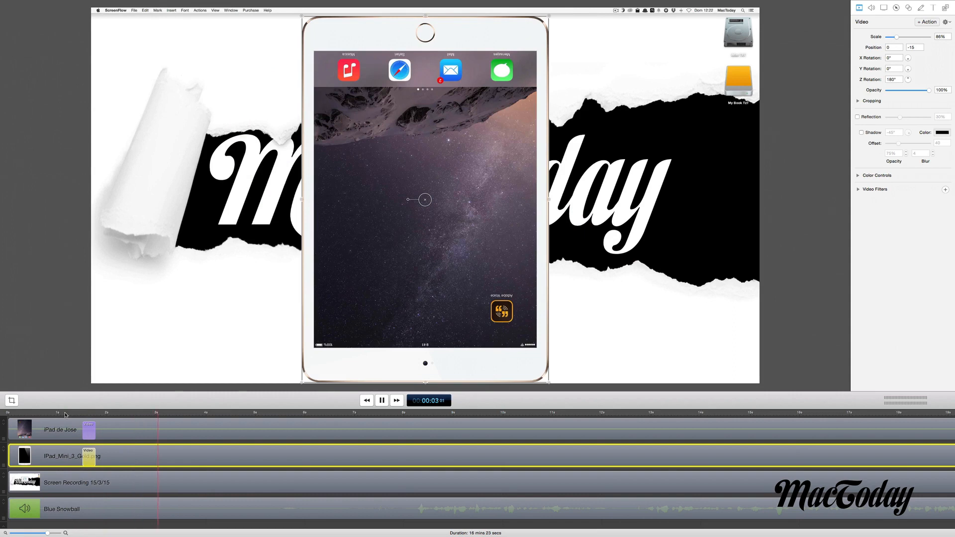
pyautogui.press('space')
# Step: Add a second video action to the iPad recording at about 3 seconds and set Z rotation to 0° at its end
pyautogui.click(142, 434)
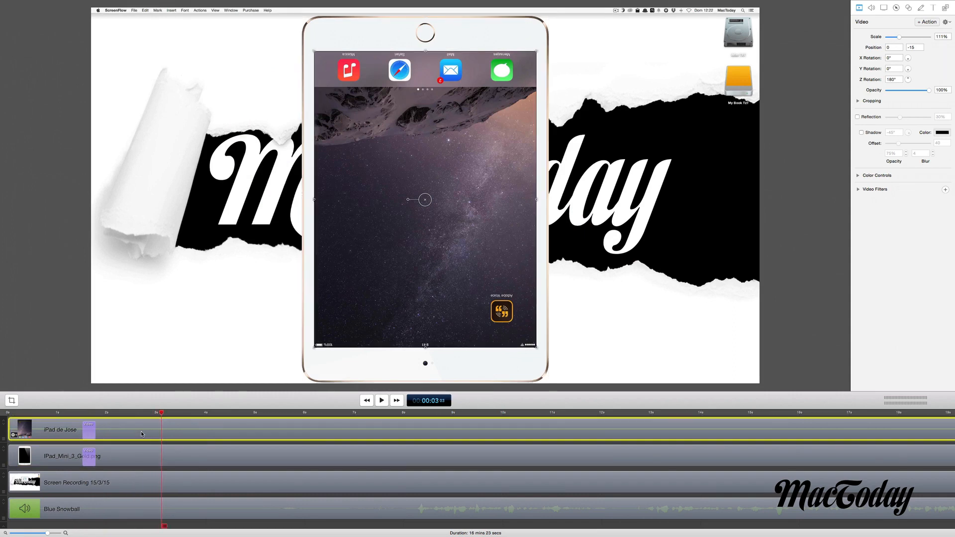
pyautogui.press('super+k')
pyautogui.click(170, 437)
pyautogui.click(175, 413)
pyautogui.click(890, 80)
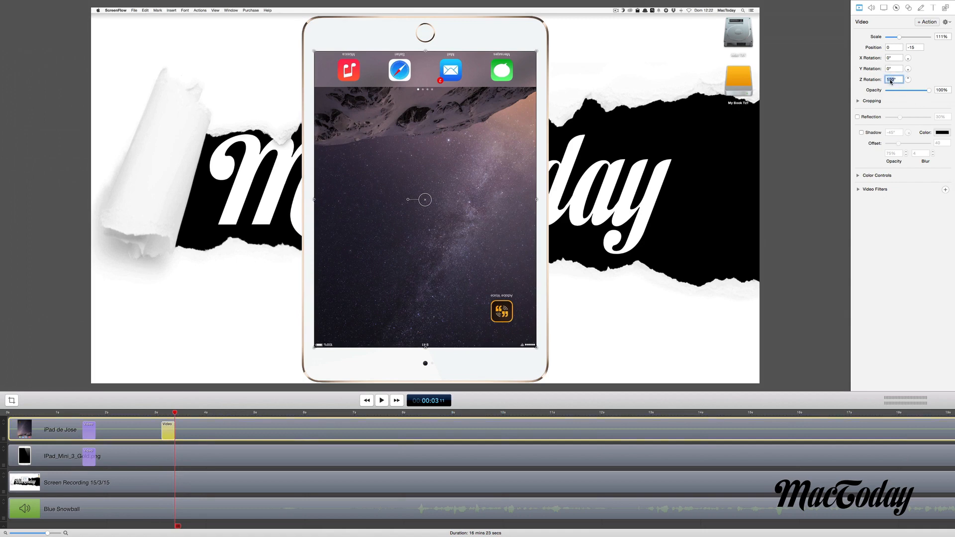
pyautogui.write('0')
# Step: Add a matching second video action to the iPad frame image with Z rotation 0° at its end, and play it
pyautogui.click(85, 461)
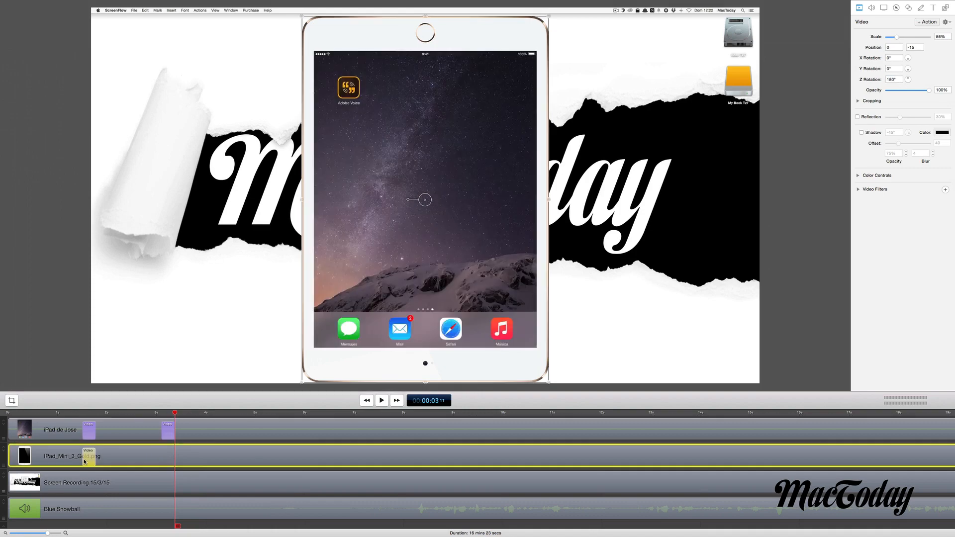
pyautogui.click(165, 458)
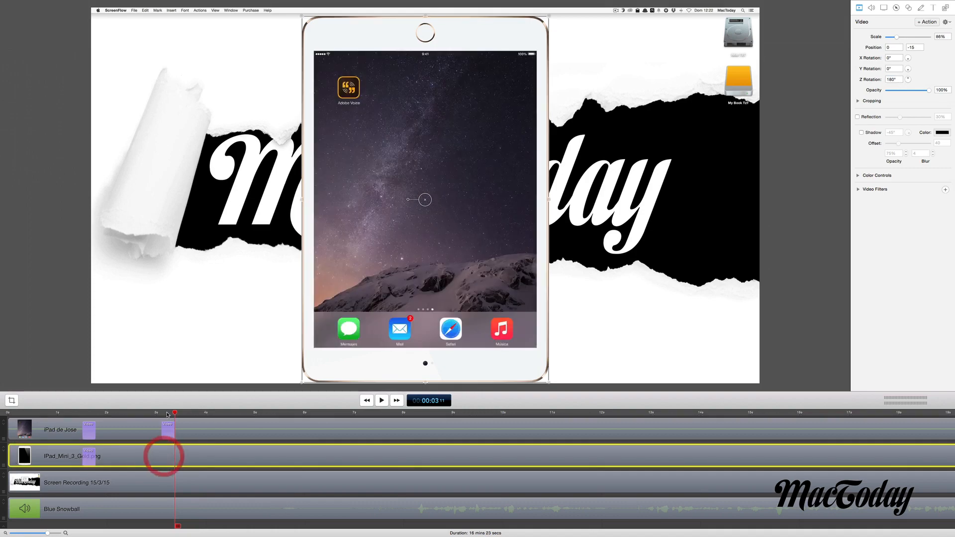
pyautogui.click(161, 413)
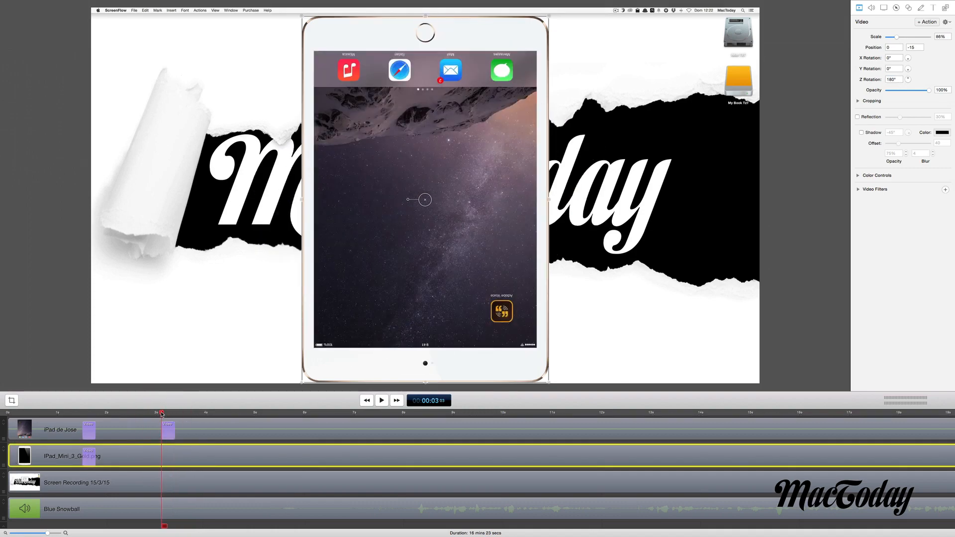
pyautogui.press('super+k')
pyautogui.click(168, 455)
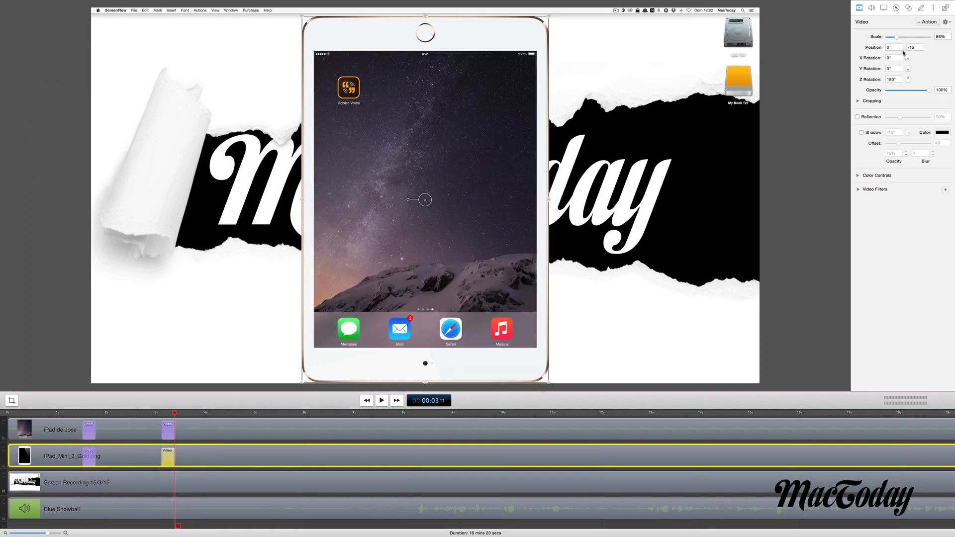
pyautogui.doubleClick(888, 78)
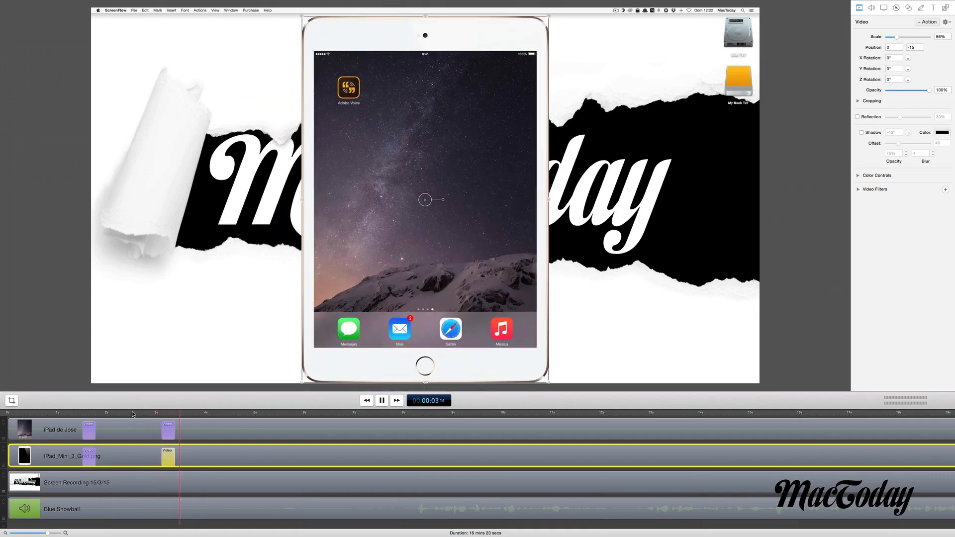
pyautogui.press('space')
# Step: Try a video action at about 4 seconds that moves the iPad recording to position -804, 0, and delete that action
pyautogui.moveTo(906, 2)
pyautogui.click(228, 430)
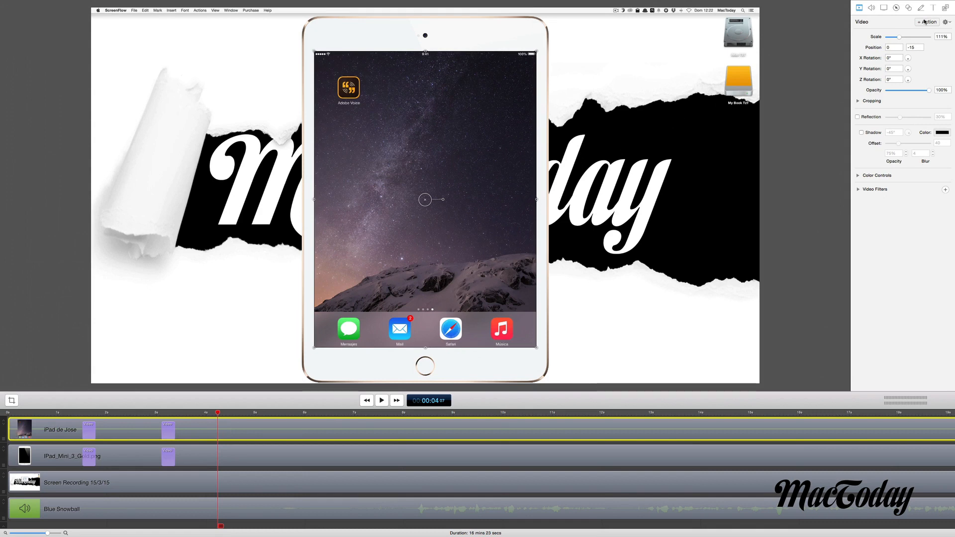
pyautogui.click(923, 22)
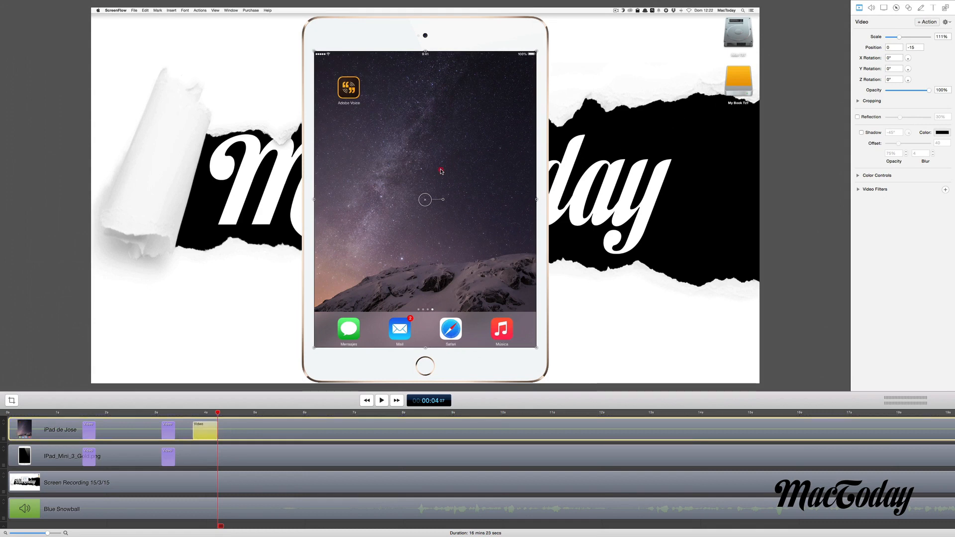
pyautogui.moveTo(440, 171); pyautogui.dragTo(230, 168)
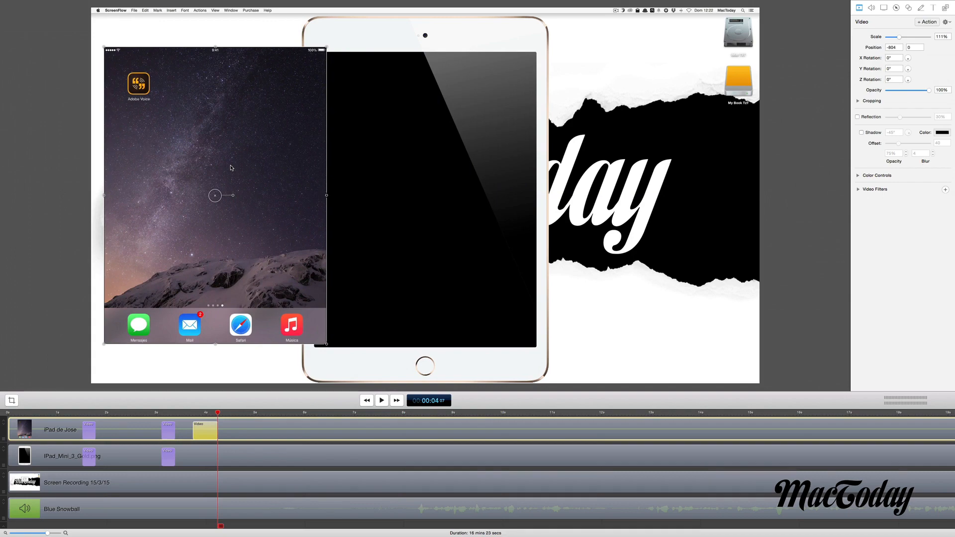
pyautogui.click(152, 413)
pyautogui.press('space')
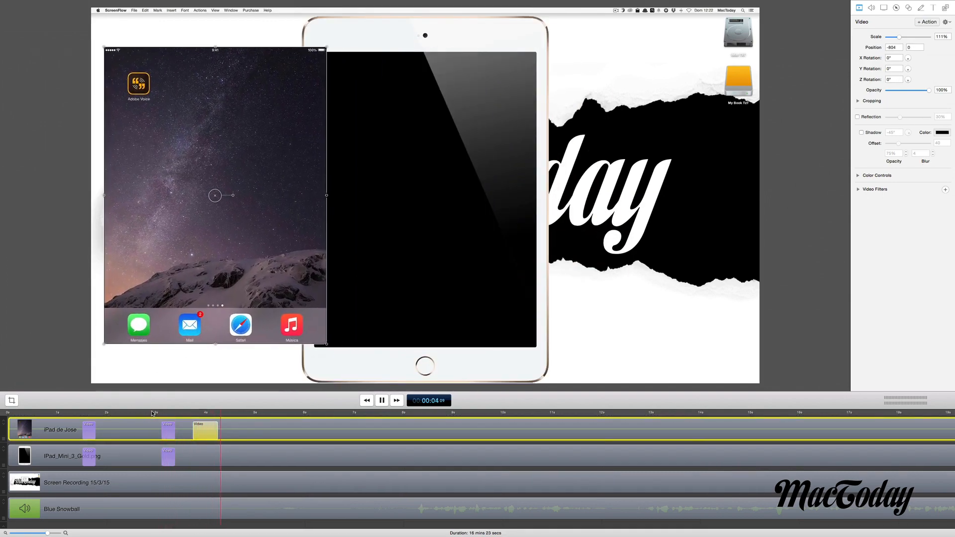
pyautogui.press('space')
pyautogui.press('Delete')
# Step: Expand the iPad recording's color controls, try a higher contrast, and undo the contrast change
pyautogui.click(870, 9)
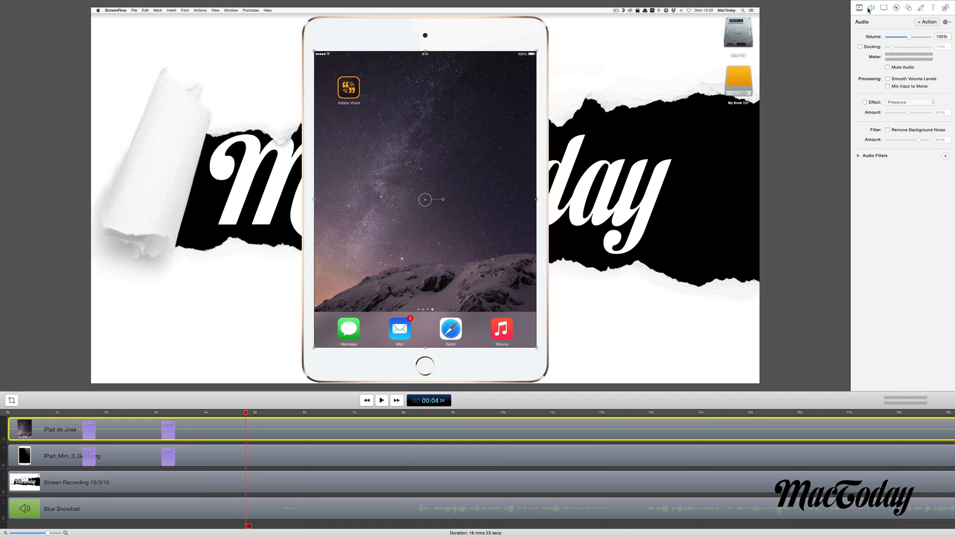
pyautogui.click(859, 8)
pyautogui.click(859, 175)
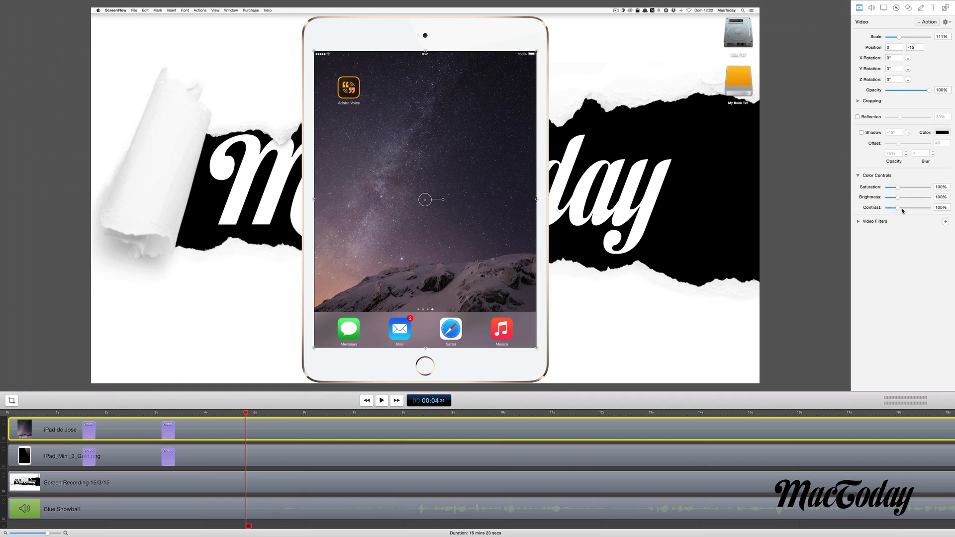
pyautogui.moveTo(898, 207); pyautogui.dragTo(913, 210)
pyautogui.press('super+z')
# Step: Look through the available video filters, including the Distortion Effect and Stylize categories, without adding one
pyautogui.click(858, 222)
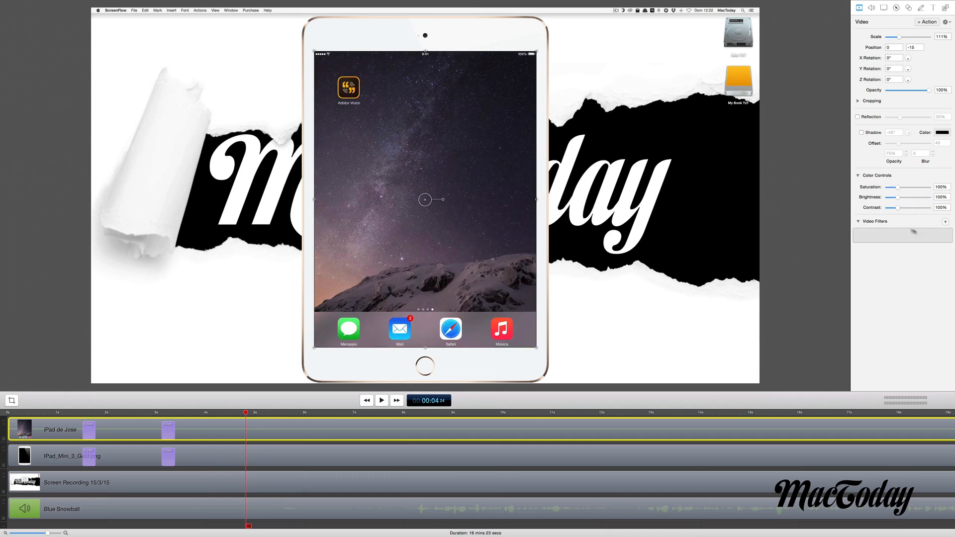
pyautogui.click(946, 221)
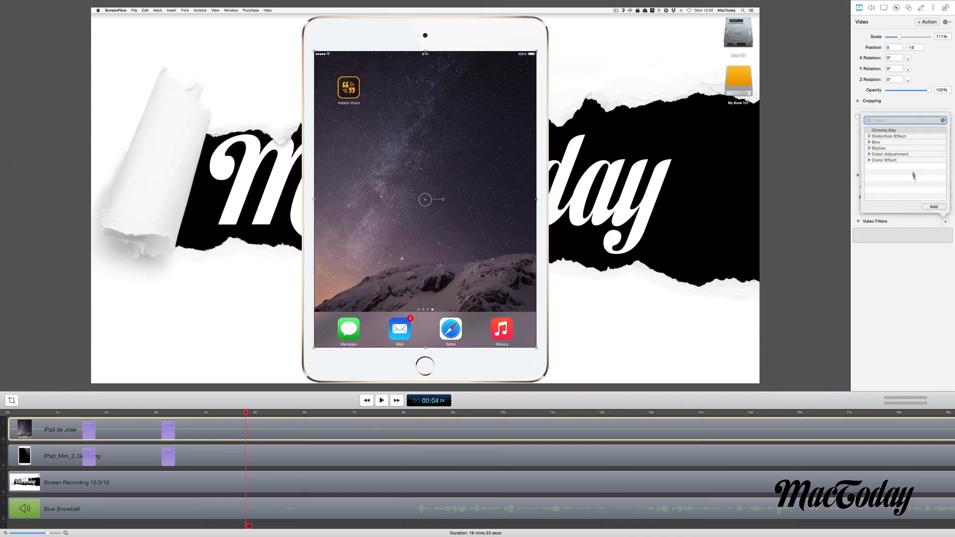
pyautogui.click(869, 137)
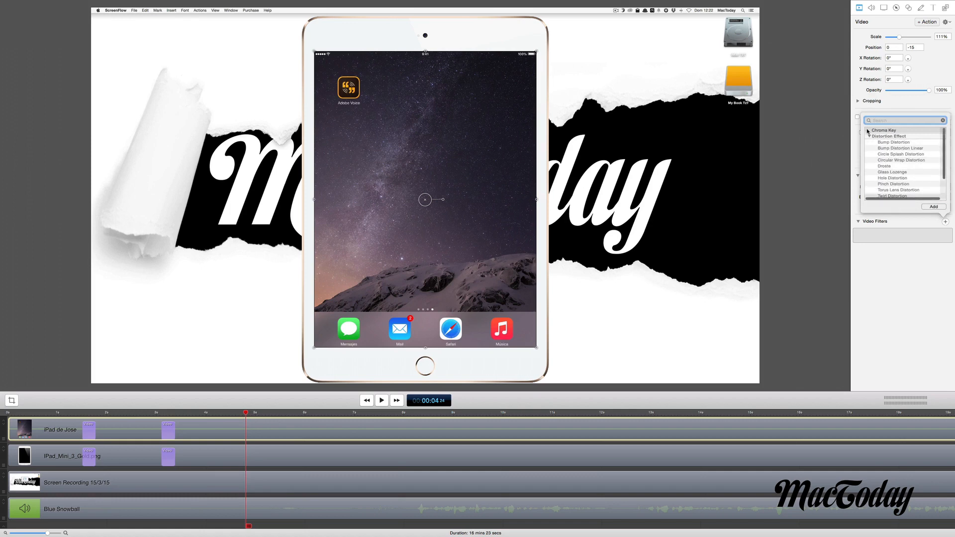
pyautogui.click(869, 137)
pyautogui.click(868, 149)
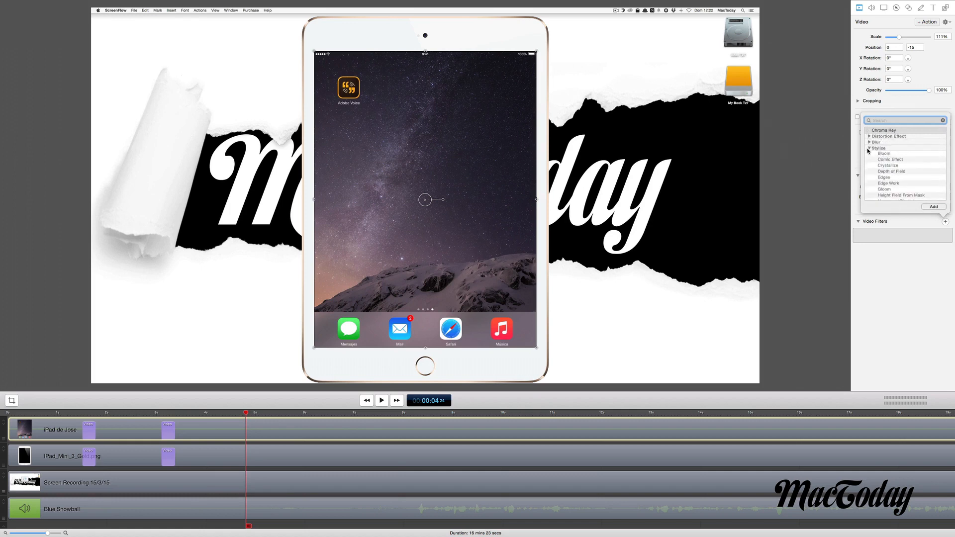
pyautogui.click(869, 149)
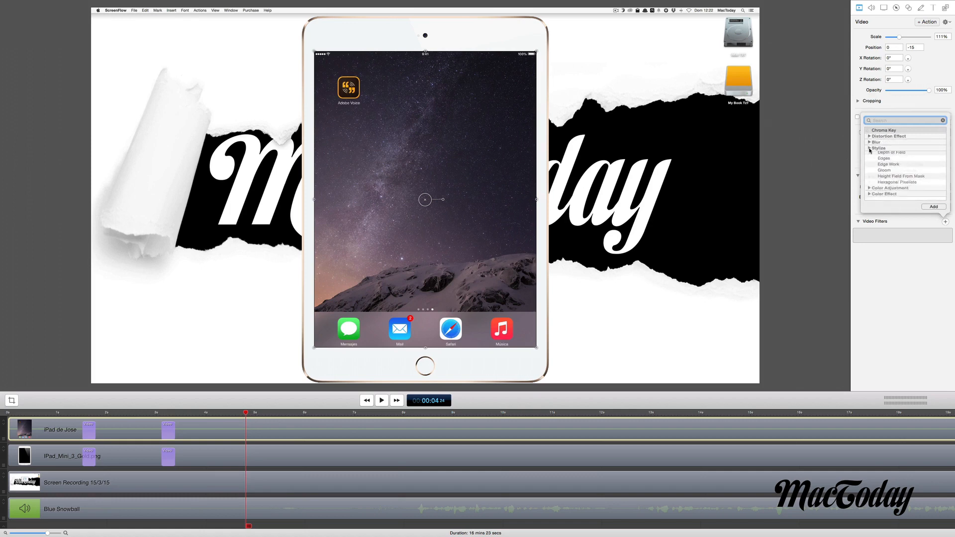
pyautogui.click(903, 258)
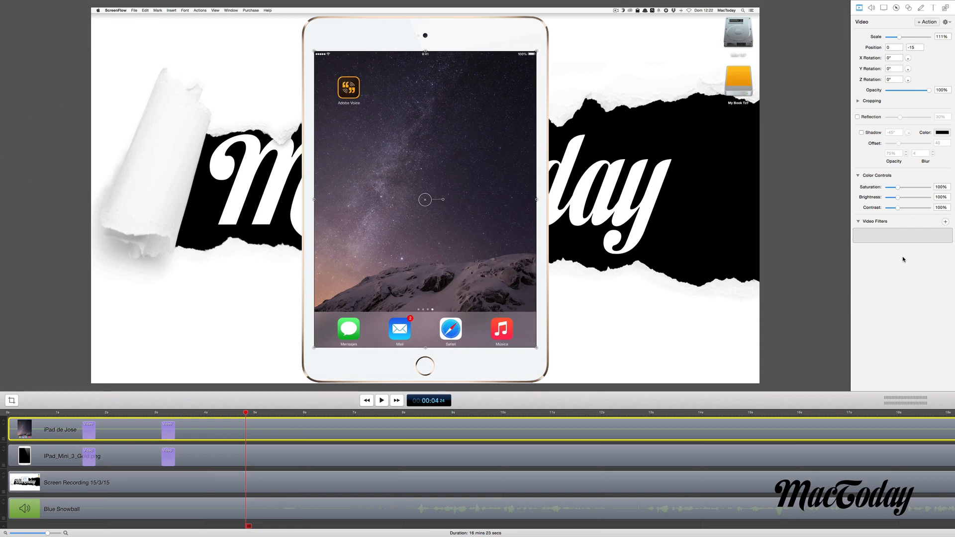
# Step: Look at the audio properties, and display the screen recording properties for the desktop recording
pyautogui.click(871, 7)
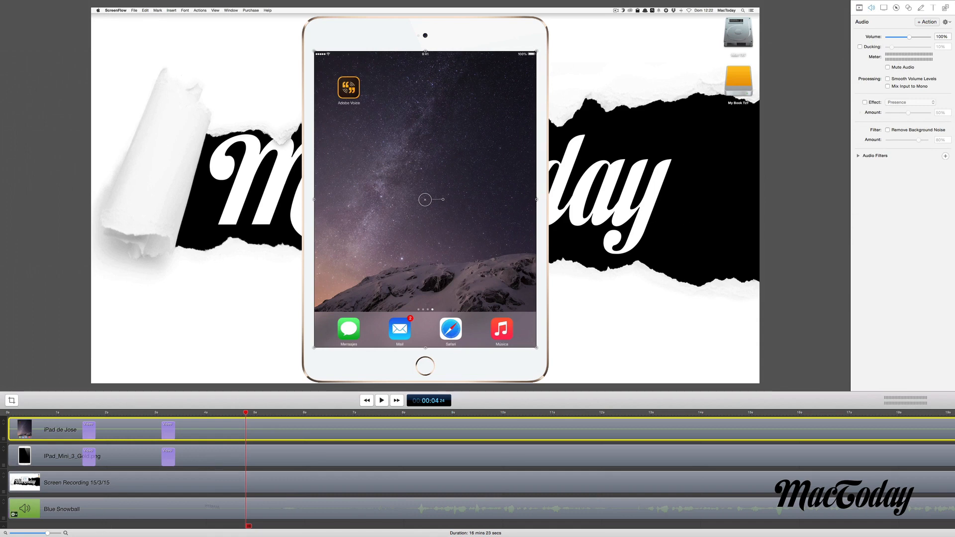
pyautogui.click(883, 8)
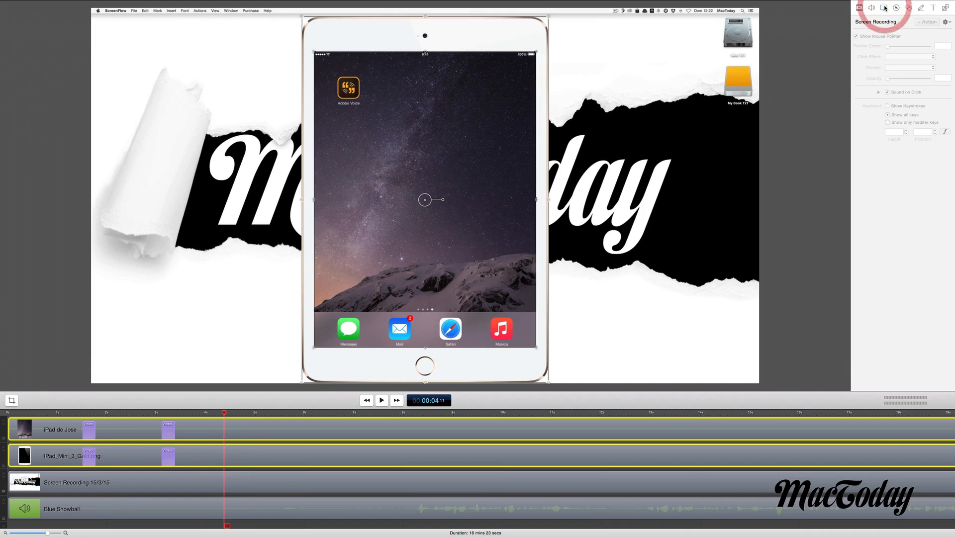
pyautogui.click(94, 487)
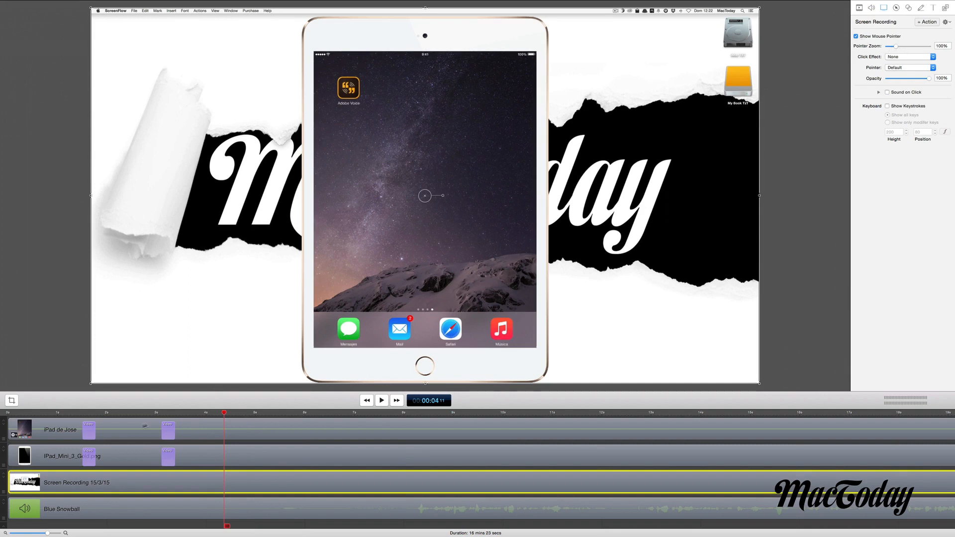
# Step: Group the iPad recording with the iPad frame image and move them together to the right side of the canvas
pyautogui.click(137, 427)
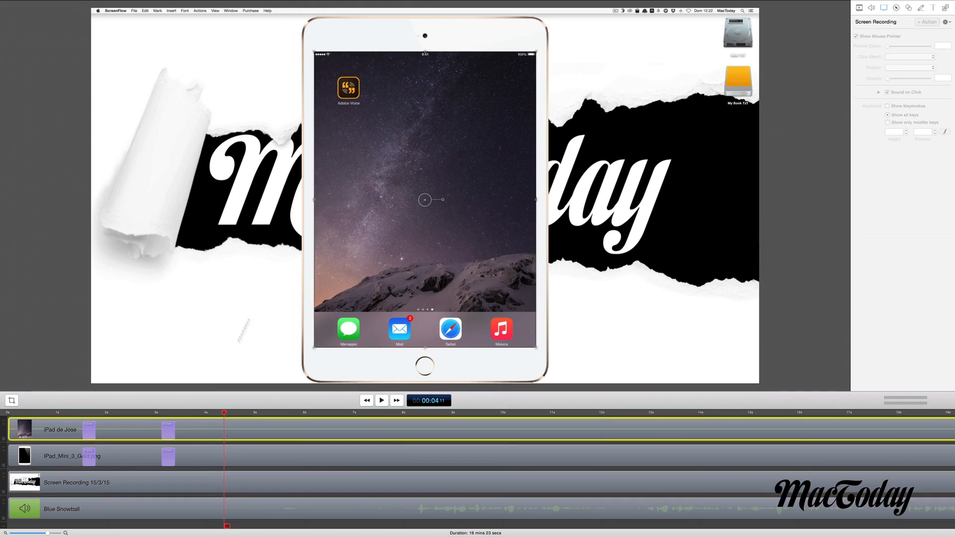
pyautogui.keyDown('shift'); pyautogui.click(128, 456); pyautogui.keyUp('shift')
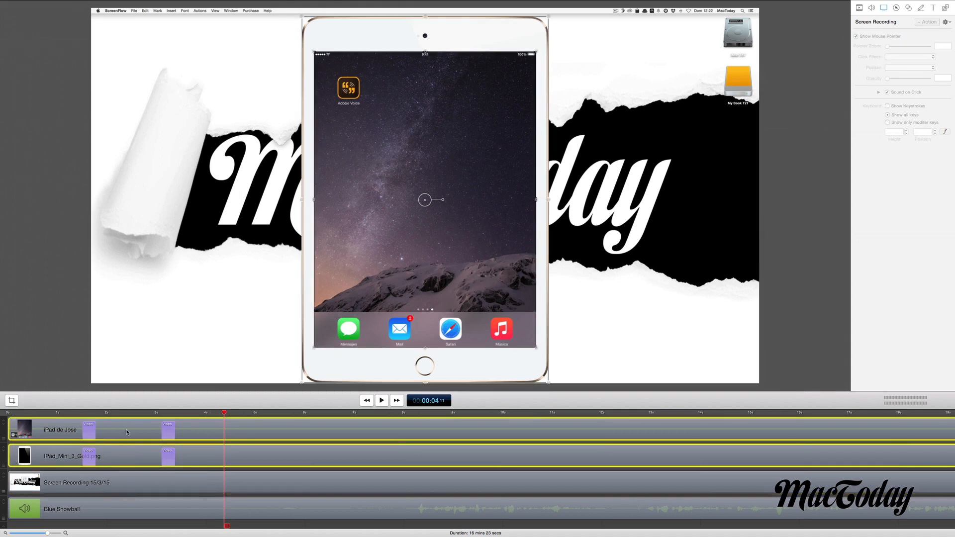
pyautogui.rightClick(126, 432)
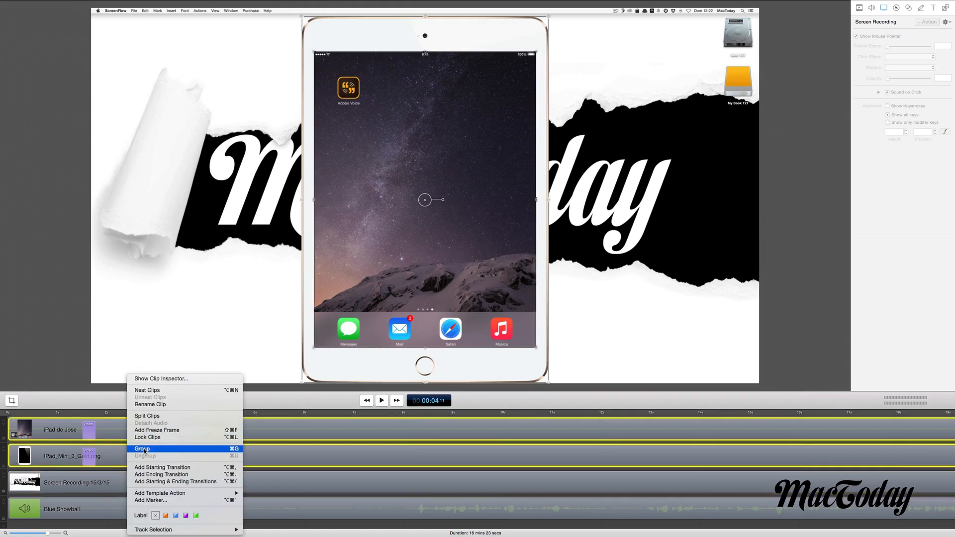
pyautogui.click(144, 451)
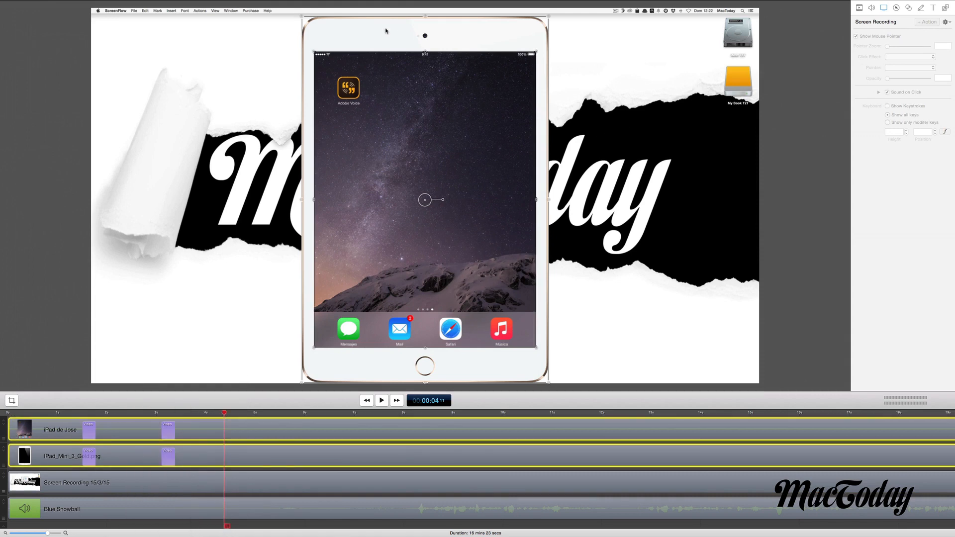
pyautogui.moveTo(330, 35); pyautogui.dragTo(531, 36)
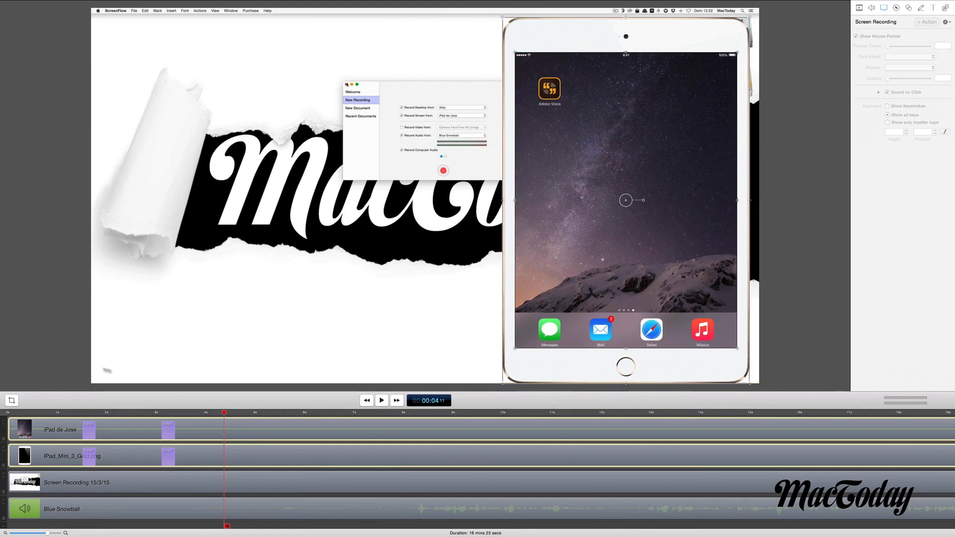
# Step: At about 5 seconds, enlarge the desktop recording's mouse pointer to about 268% and set its click effect to Radar
pyautogui.click(276, 413)
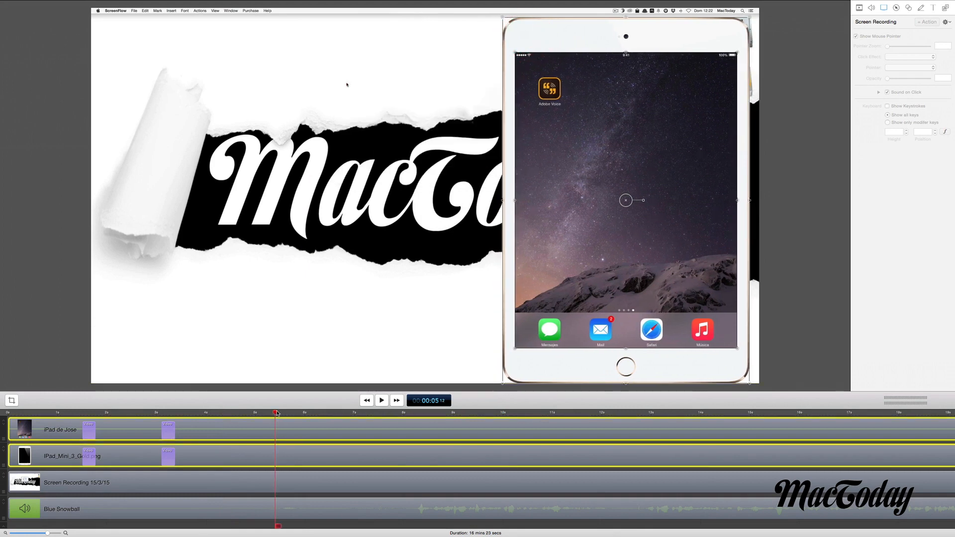
pyautogui.click(277, 413)
pyautogui.click(270, 486)
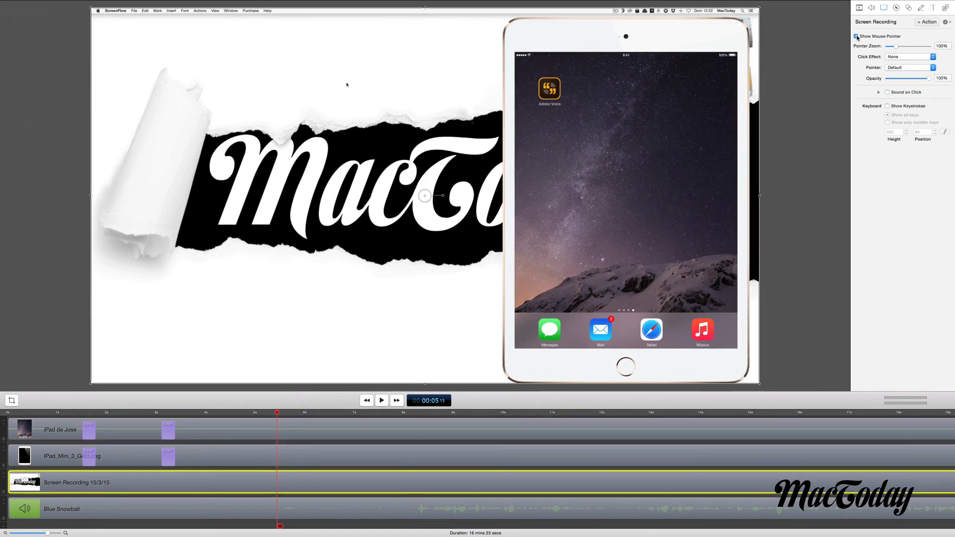
pyautogui.moveTo(895, 46); pyautogui.dragTo(910, 48)
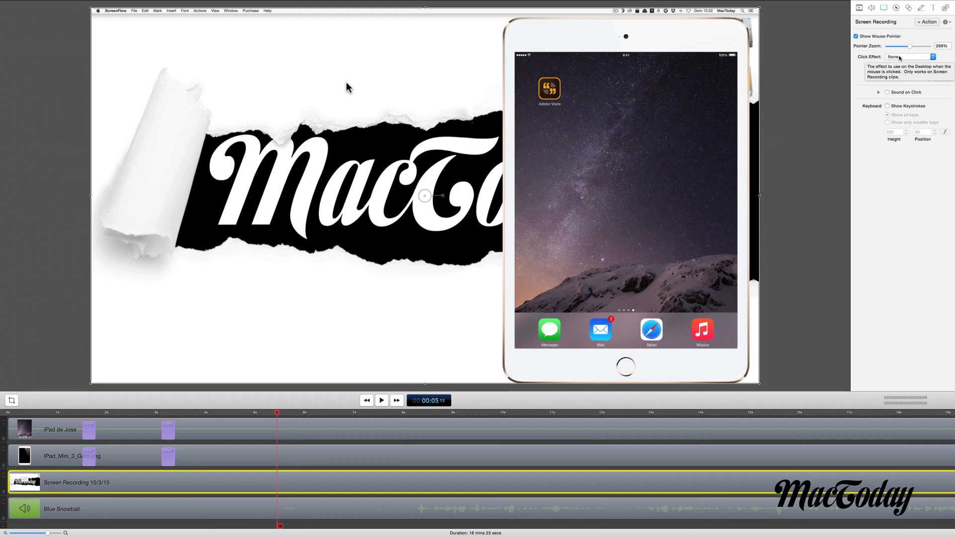
pyautogui.click(900, 58)
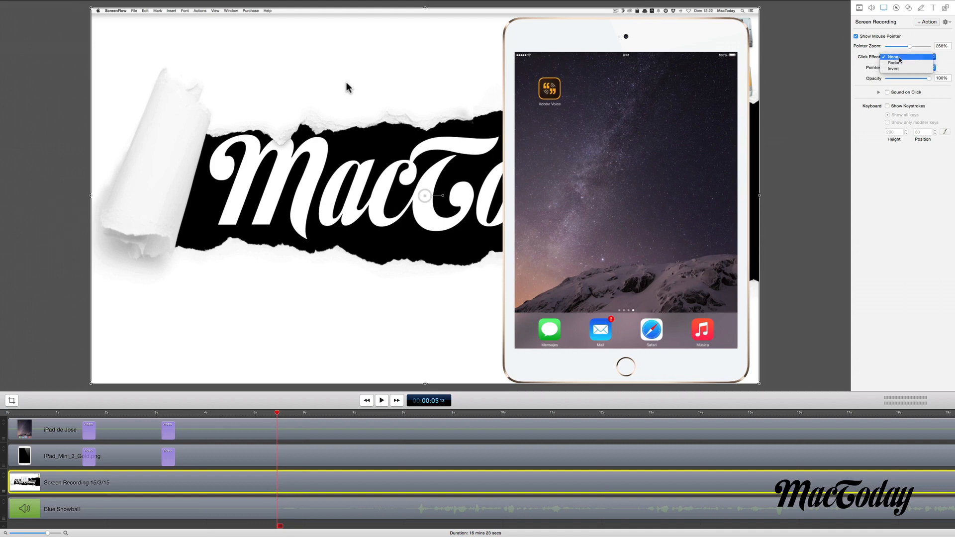
pyautogui.click(899, 63)
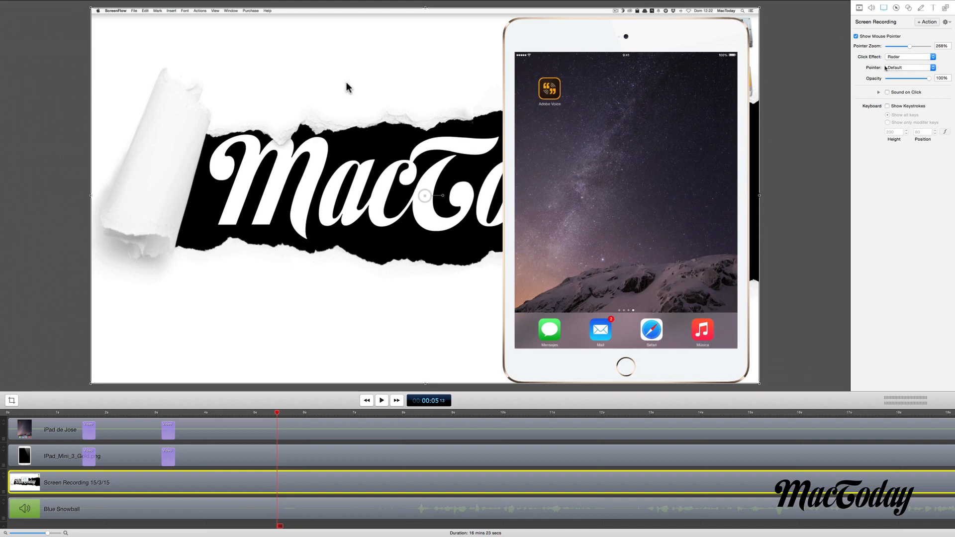
pyautogui.click(323, 251)
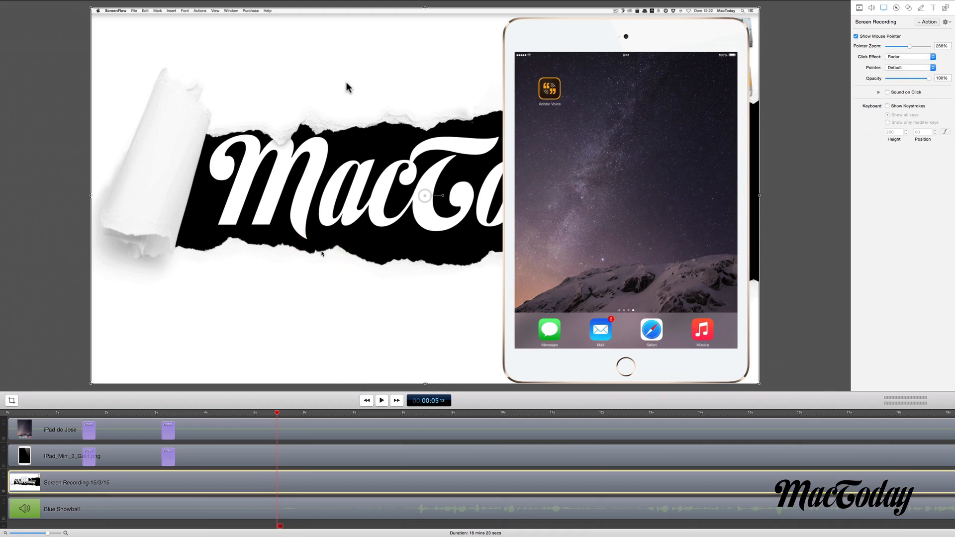
# Step: Try the Circle - Light, Square and Circle - Dark pointers, and return the pointer to Default
pyautogui.click(910, 68)
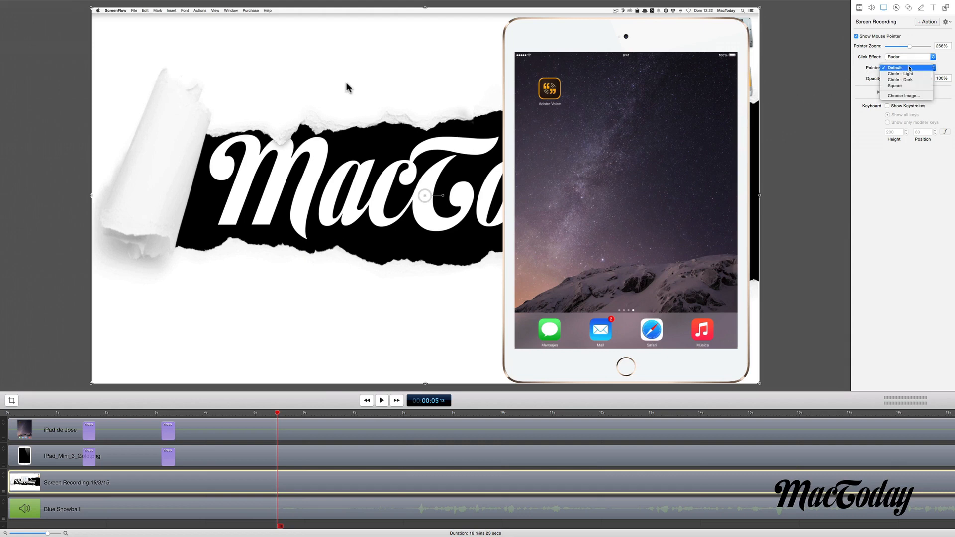
pyautogui.click(903, 85)
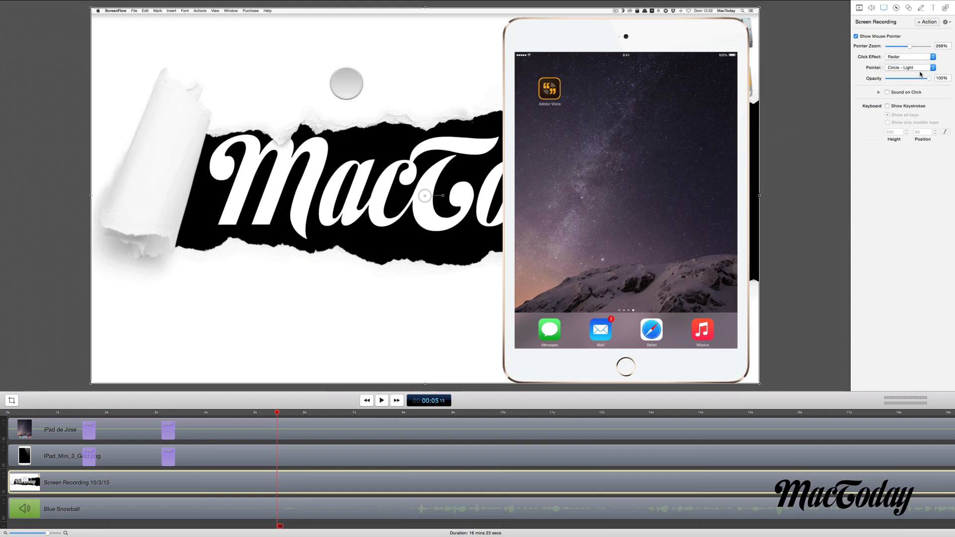
pyautogui.click(909, 70)
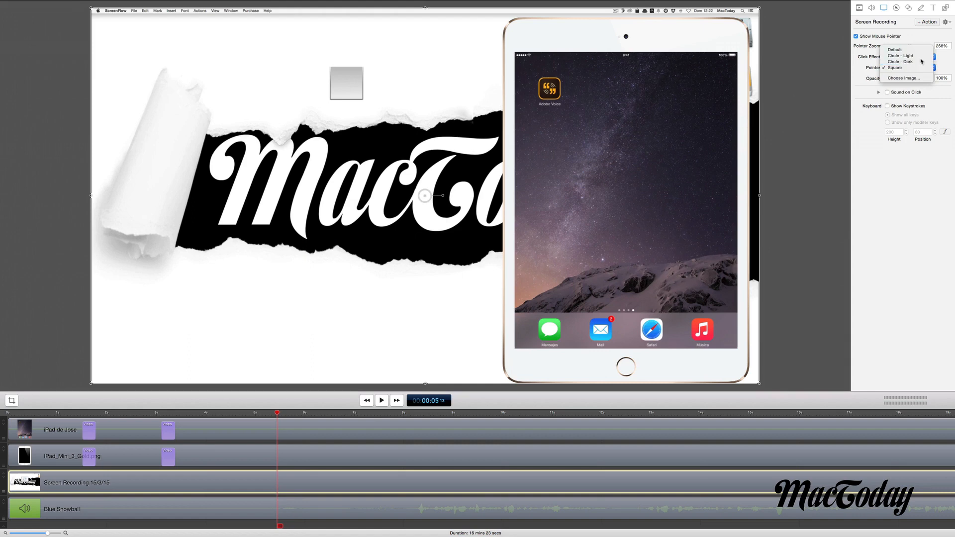
pyautogui.click(909, 62)
pyautogui.click(906, 68)
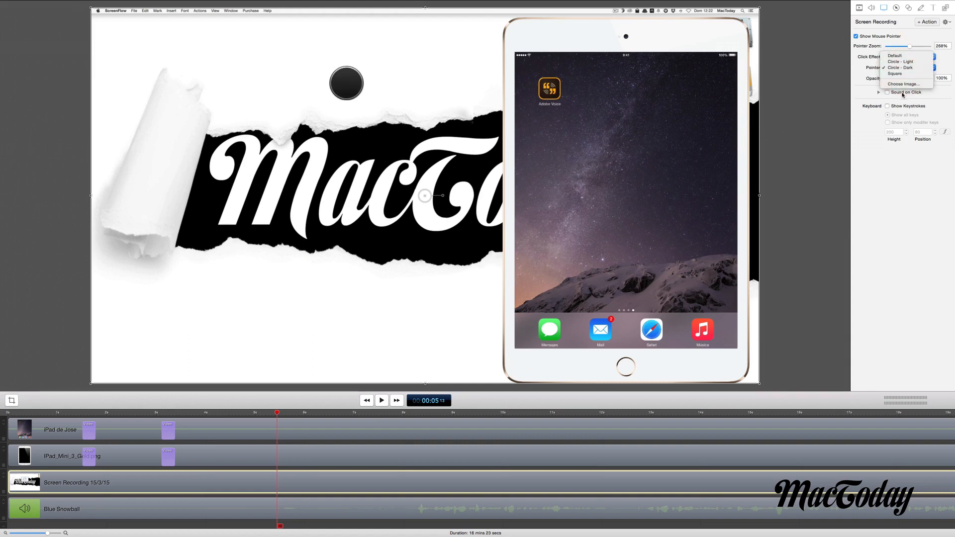
pyautogui.click(907, 57)
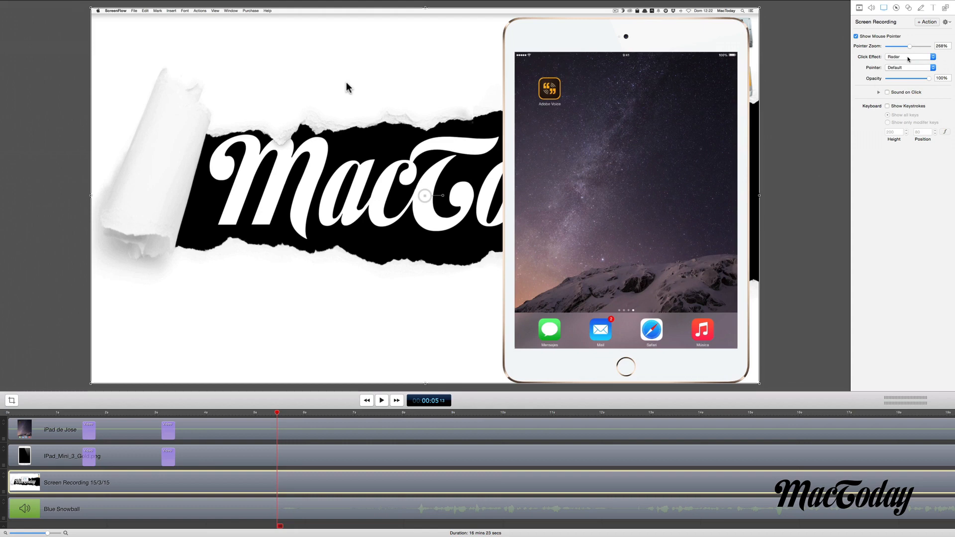
# Step: Try Sound on Click for the desktop recording, turn it off again, and toggle Show Keystrokes
pyautogui.click(949, 85)
pyautogui.click(887, 93)
pyautogui.click(888, 92)
pyautogui.click(888, 106)
# Step: Add a callout action to the desktop recording at about 5 seconds, try the Freehand highlight, and choose Foreground Window with 100% opacity
pyautogui.click(895, 8)
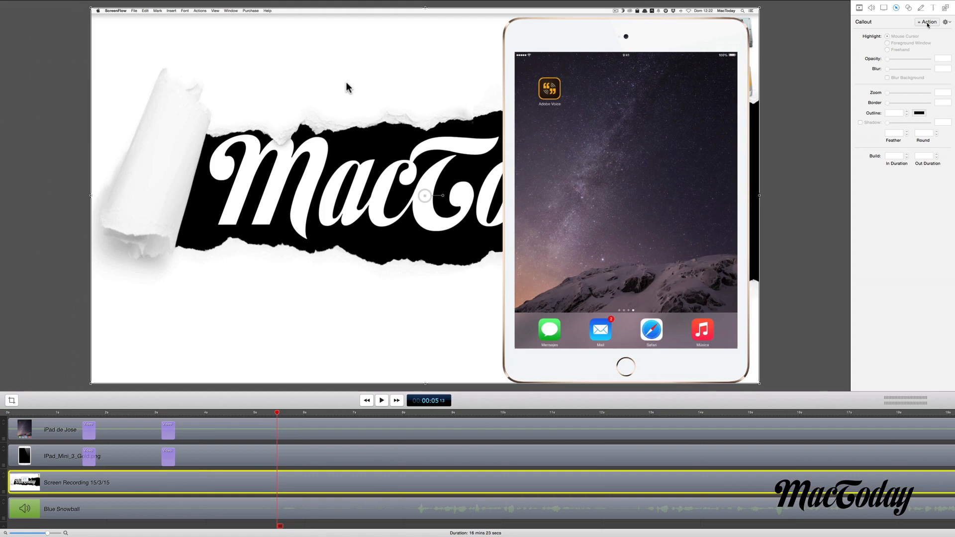
pyautogui.click(928, 23)
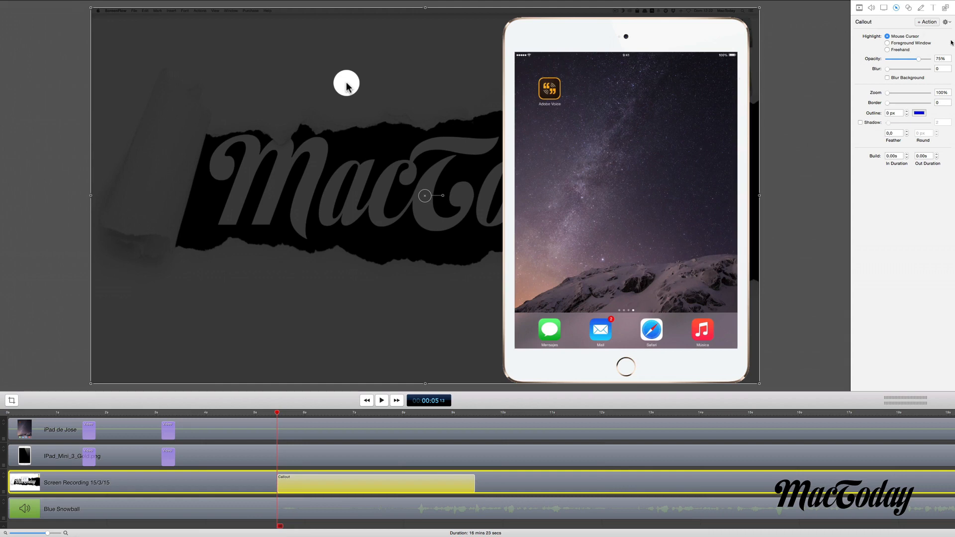
pyautogui.click(897, 44)
pyautogui.click(893, 51)
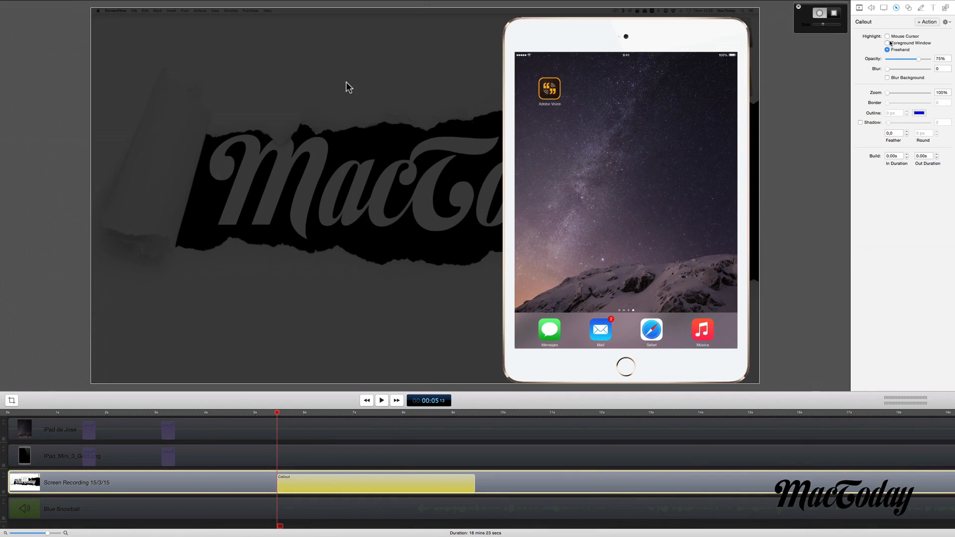
pyautogui.click(889, 43)
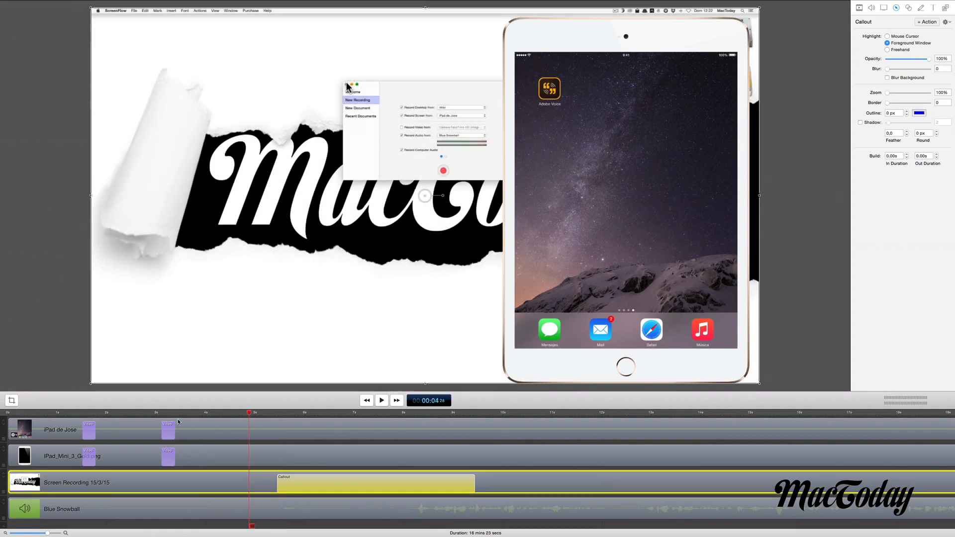
# Step: Scrub the timeline back to about 1 second, where the Dropbox dialog is open, and delete the callout action from the desktop recording
pyautogui.click(196, 413)
pyautogui.click(126, 413)
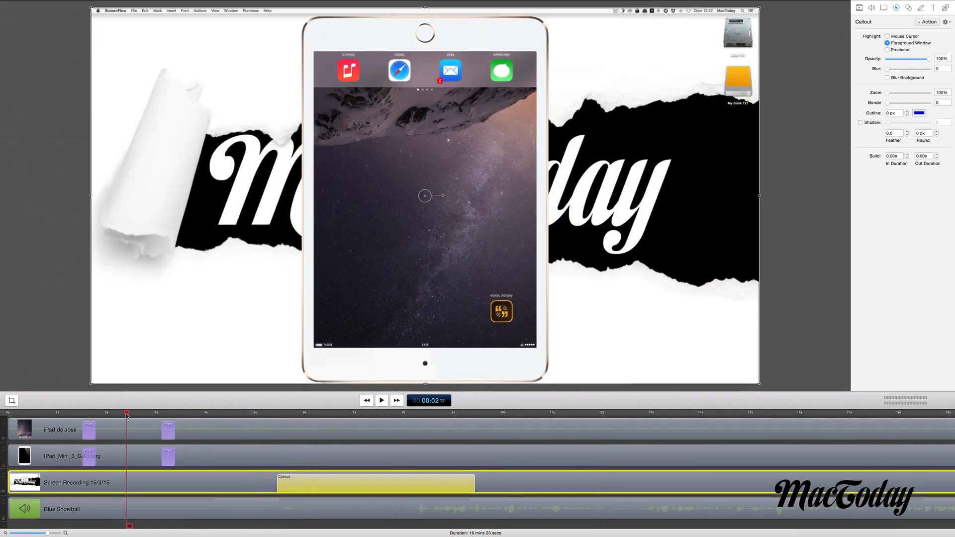
pyautogui.click(205, 413)
pyautogui.moveTo(196, 413); pyautogui.dragTo(69, 414)
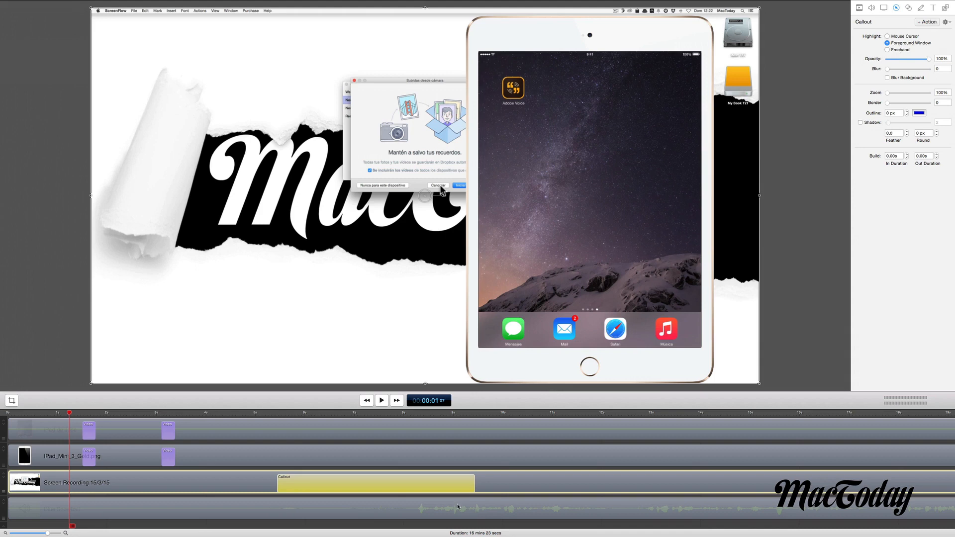
pyautogui.click(433, 486)
pyautogui.press('Delete')
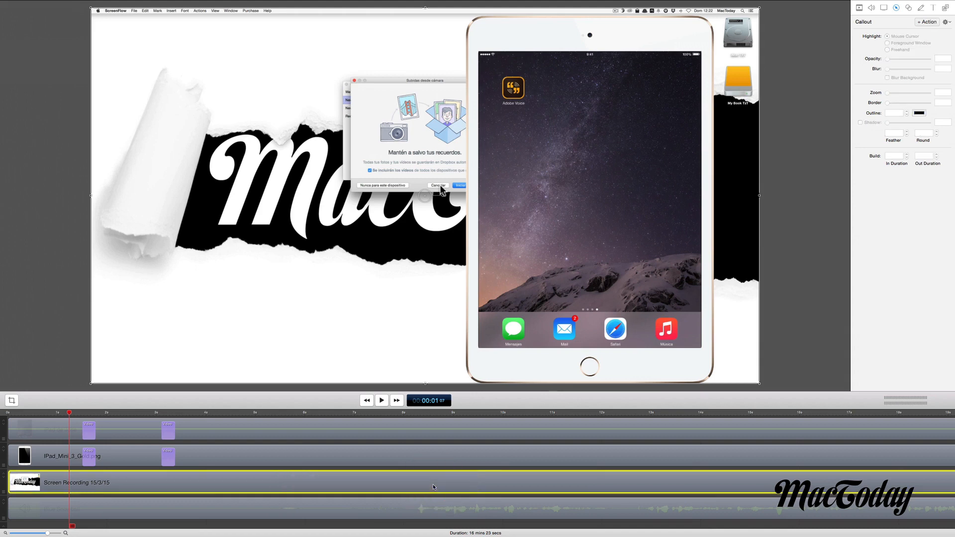
# Step: Add a callout action at about 1 second highlighting the desktop recording's foreground window, lower its opacity to 0, and keep its blur at 0
pyautogui.click(928, 22)
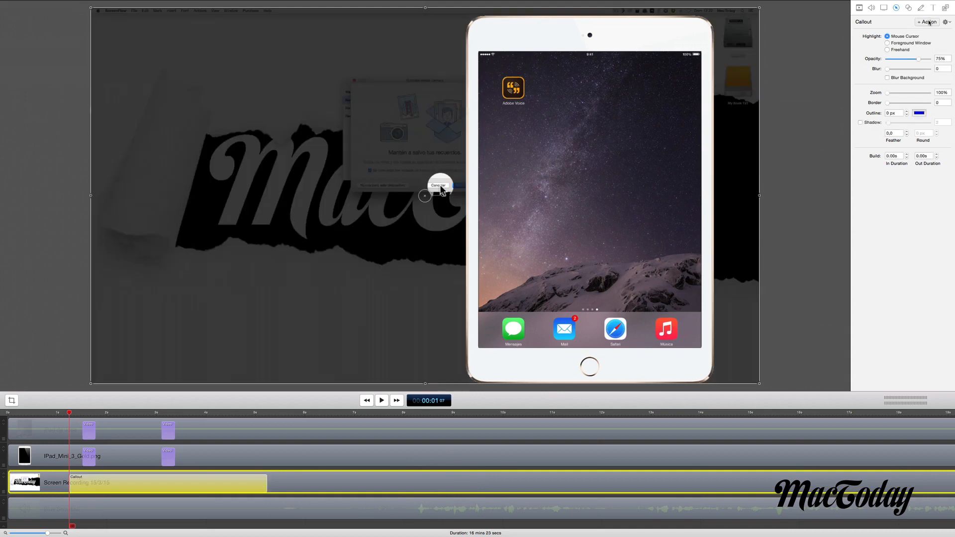
pyautogui.click(888, 43)
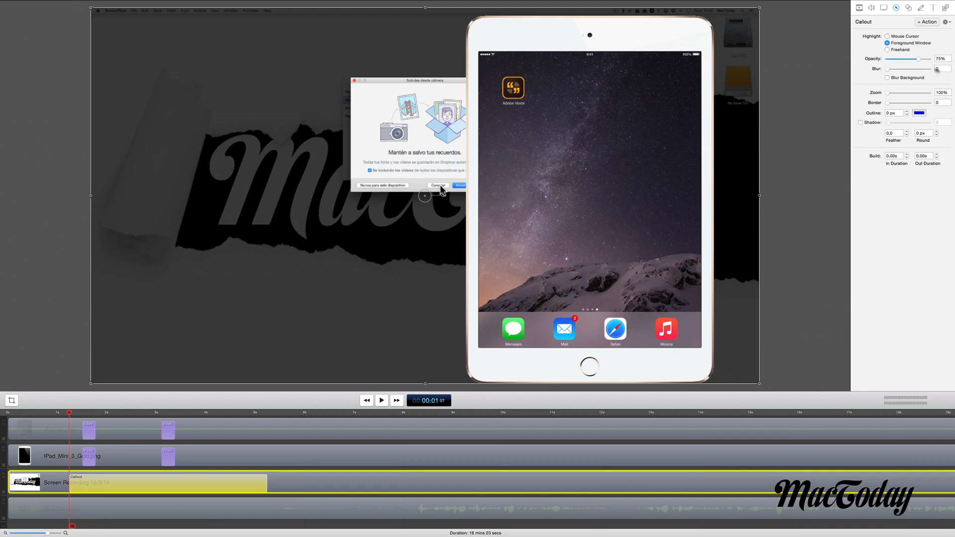
pyautogui.moveTo(919, 60); pyautogui.dragTo(868, 59)
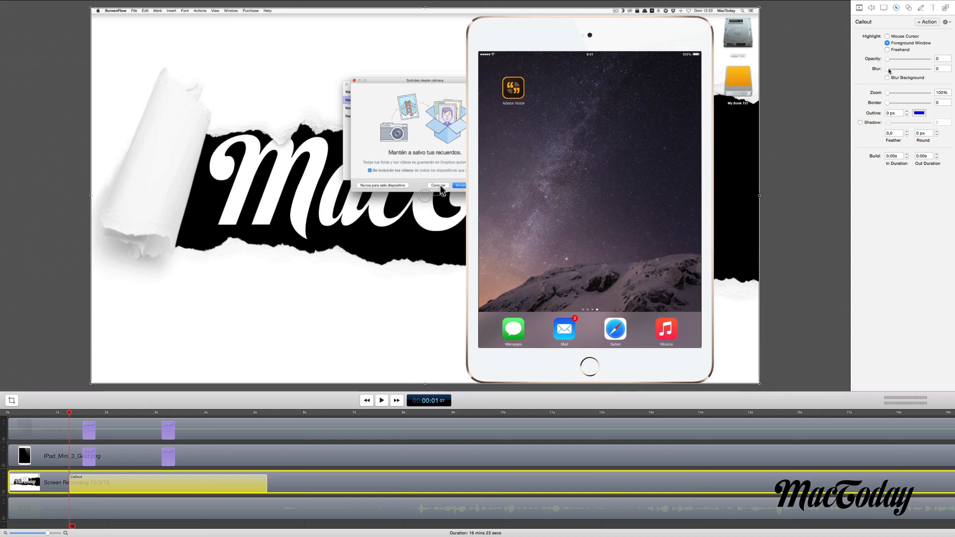
pyautogui.moveTo(890, 70)
pyautogui.mouseDown()
pyautogui.moveTo(931, 69)
pyautogui.moveTo(887, 69)
pyautogui.mouseUp()
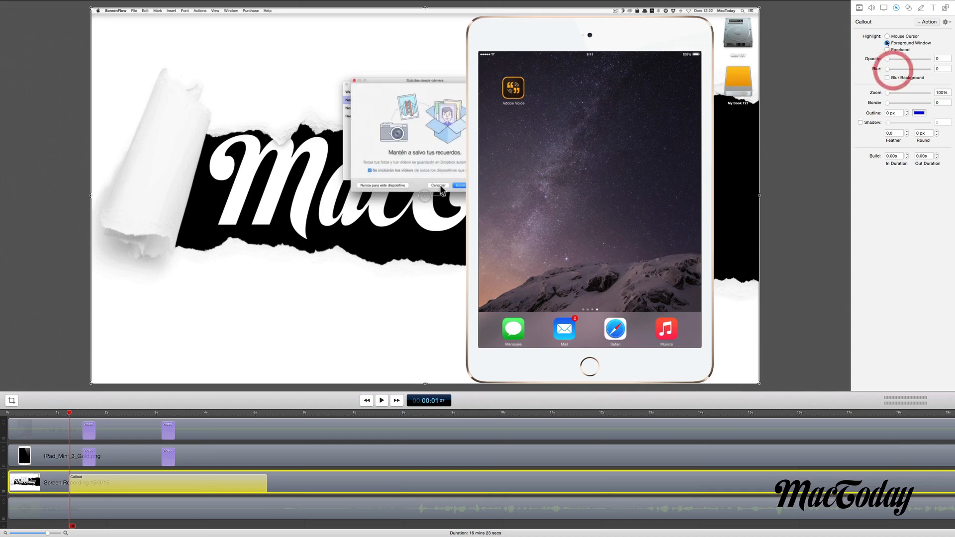
# Step: Make the callout highlight the mouse cursor, with opacity 78%, zoom 151% and border 100
pyautogui.click(887, 36)
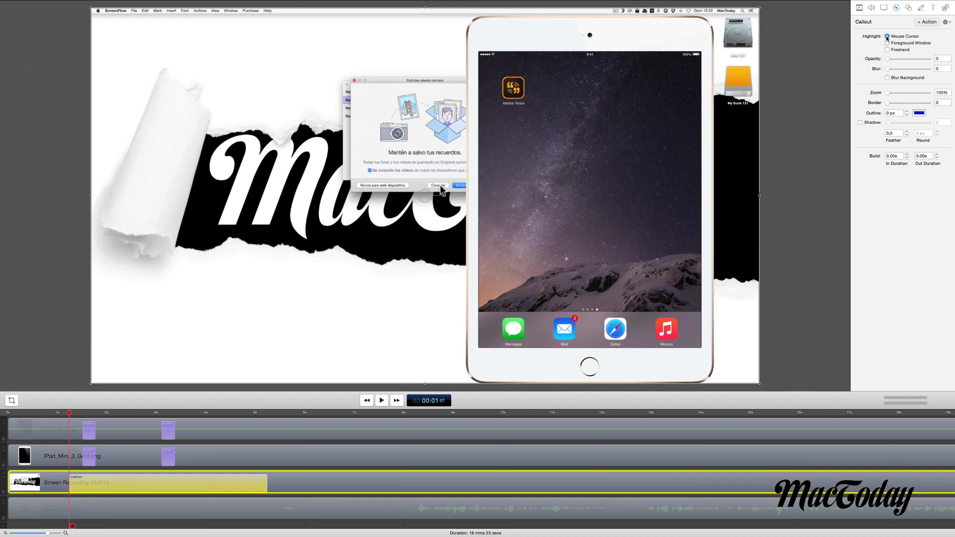
pyautogui.moveTo(887, 59); pyautogui.dragTo(921, 61)
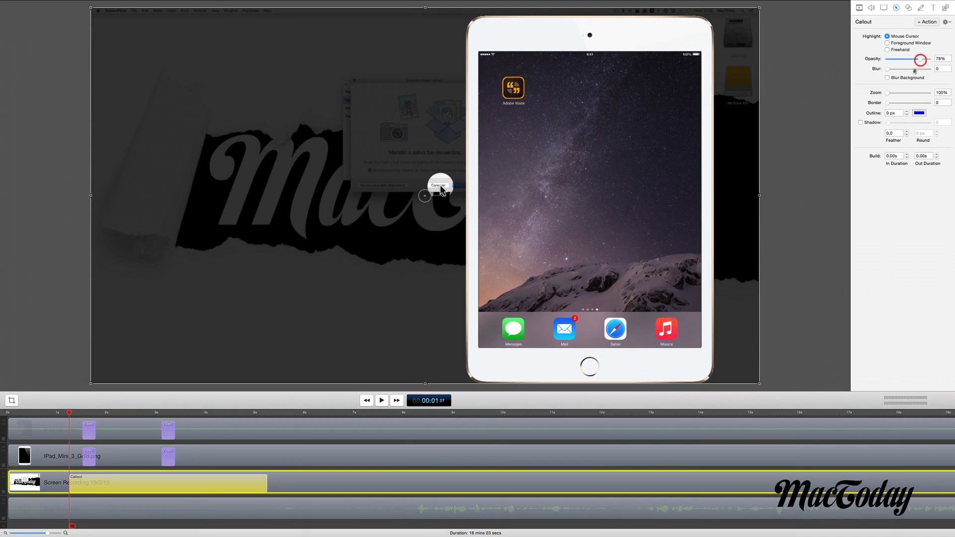
pyautogui.moveTo(886, 94); pyautogui.dragTo(902, 105)
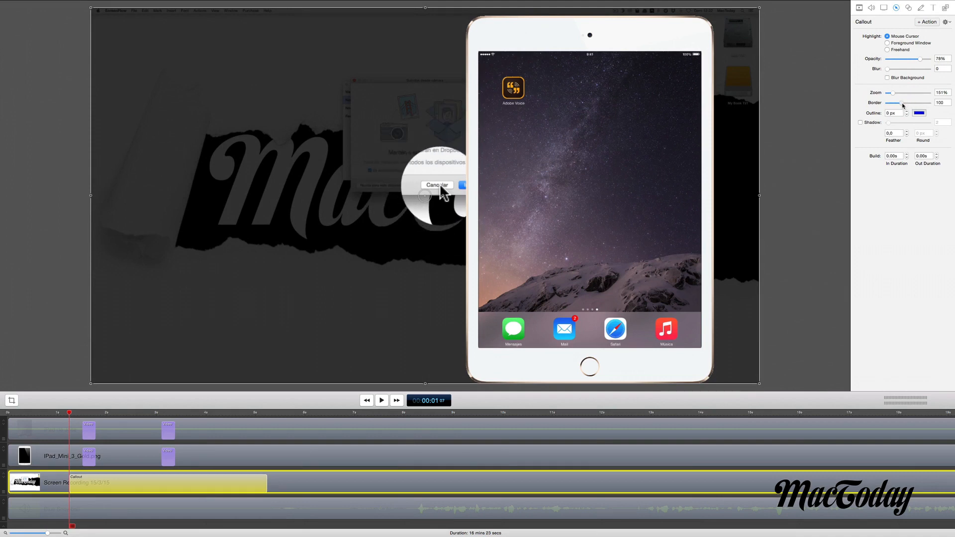
# Step: Change the callout's highlight to Foreground Window and set its border to 0
pyautogui.click(888, 43)
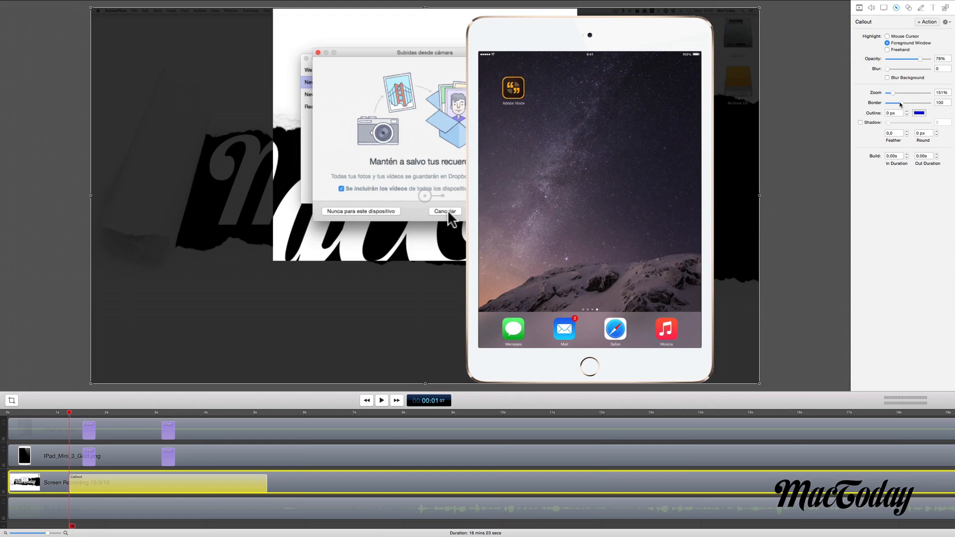
pyautogui.moveTo(902, 104); pyautogui.dragTo(886, 104)
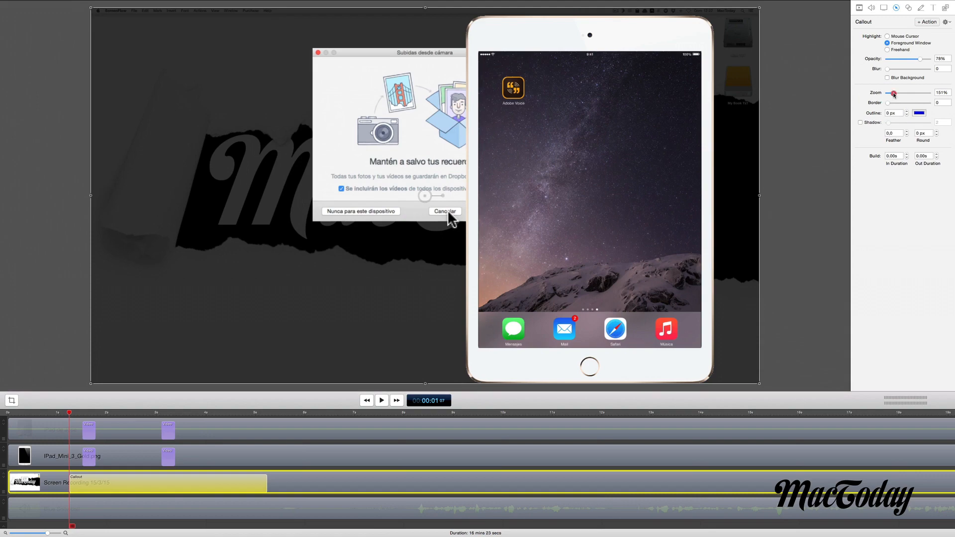
# Step: Raise the foreground window callout's zoom to 317% and play the timeline from about 1 second to preview it
pyautogui.moveTo(894, 94)
pyautogui.mouseDown()
pyautogui.moveTo(918, 94)
pyautogui.moveTo(910, 94)
pyautogui.mouseUp()
pyautogui.click(927, 97)
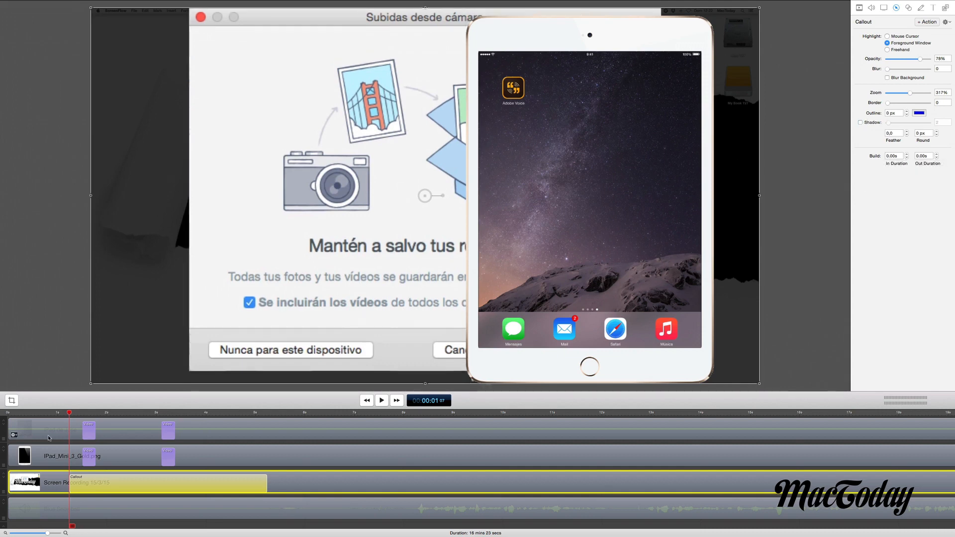
pyautogui.click(57, 414)
pyautogui.press('space')
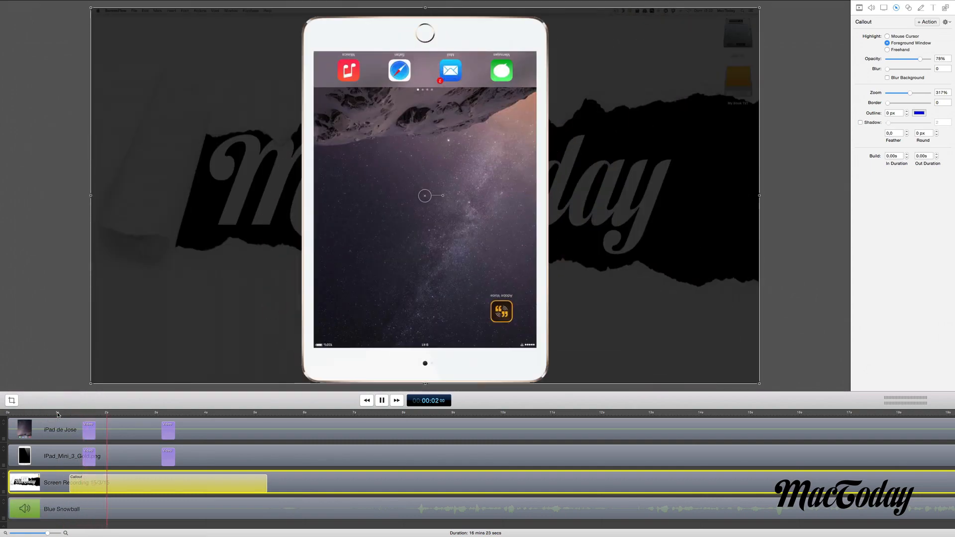
pyautogui.press('space')
# Step: Lower the opacity of the grouped iPad recording and iPad frame clips to 0 at about 2 seconds, after their first video action
pyautogui.click(88, 431)
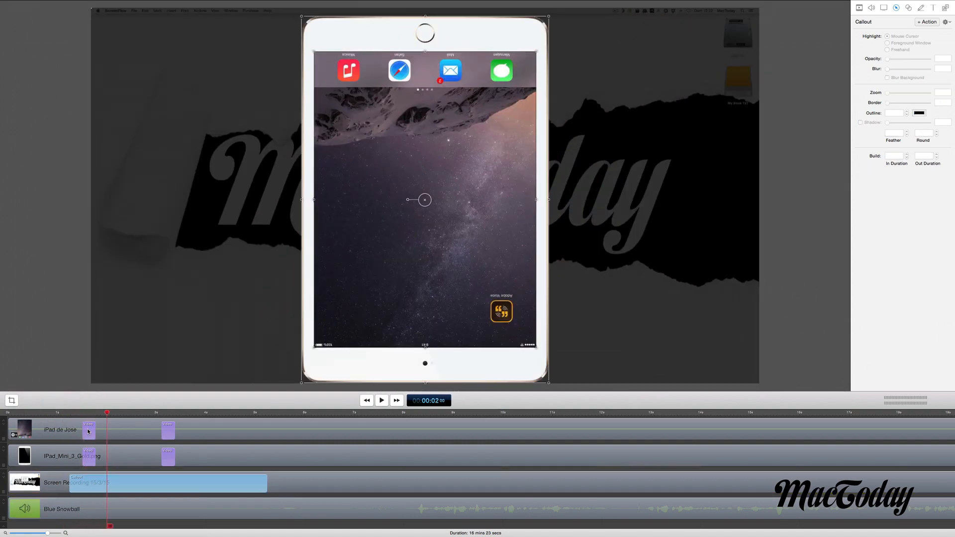
pyautogui.rightClick(30, 431)
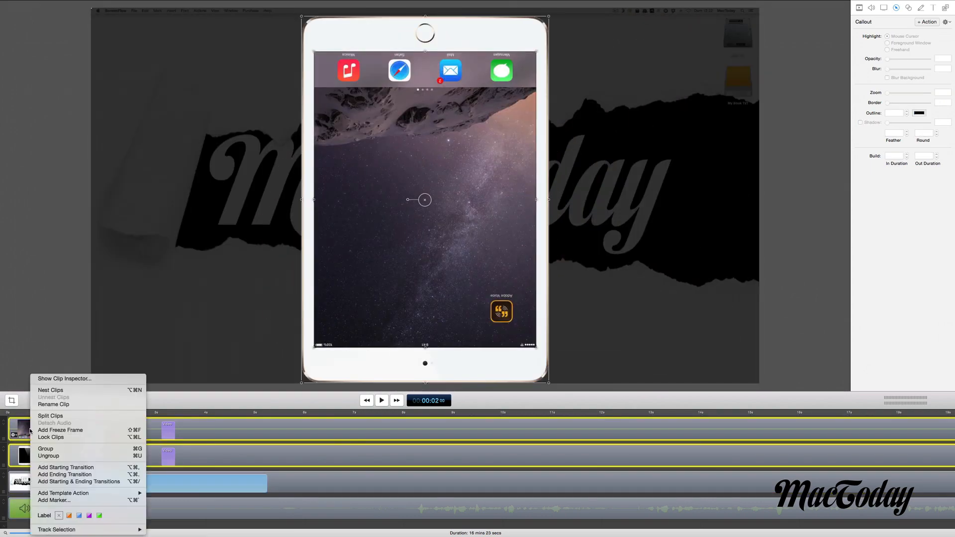
pyautogui.click(331, 427)
pyautogui.click(856, 8)
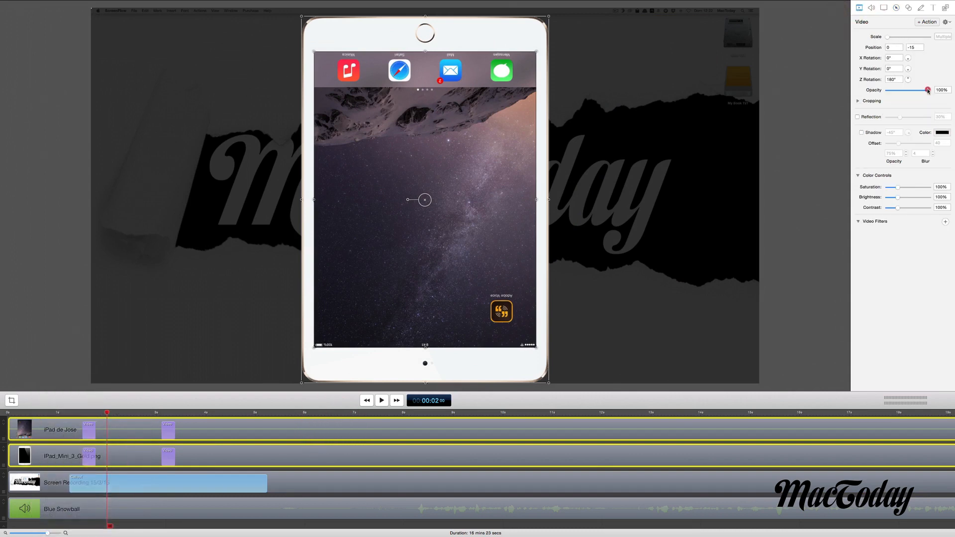
pyautogui.moveTo(927, 91); pyautogui.dragTo(847, 90)
pyautogui.click(616, 163)
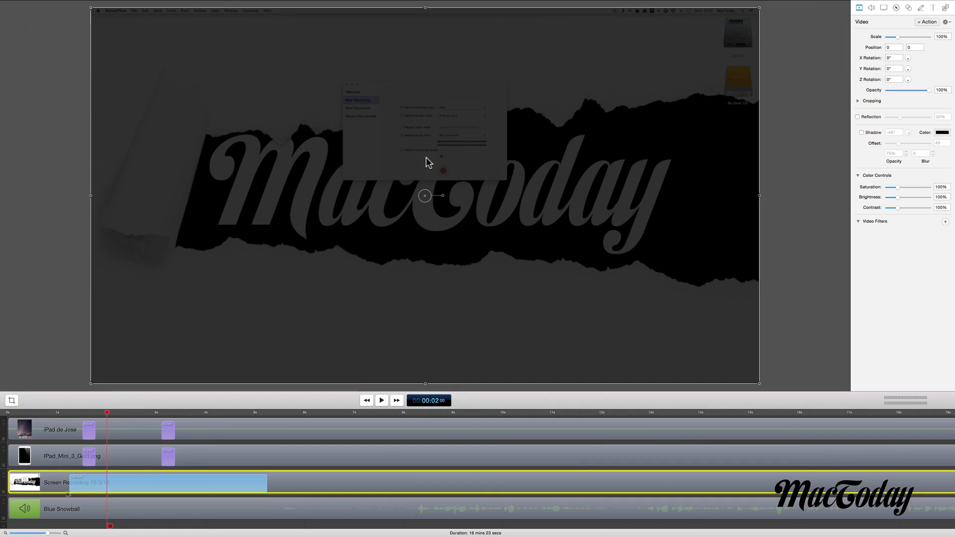
# Step: Move the desktop recording's callout action to start at about 0.2 seconds and shorten it to about 1 second
pyautogui.moveTo(153, 482); pyautogui.dragTo(106, 483)
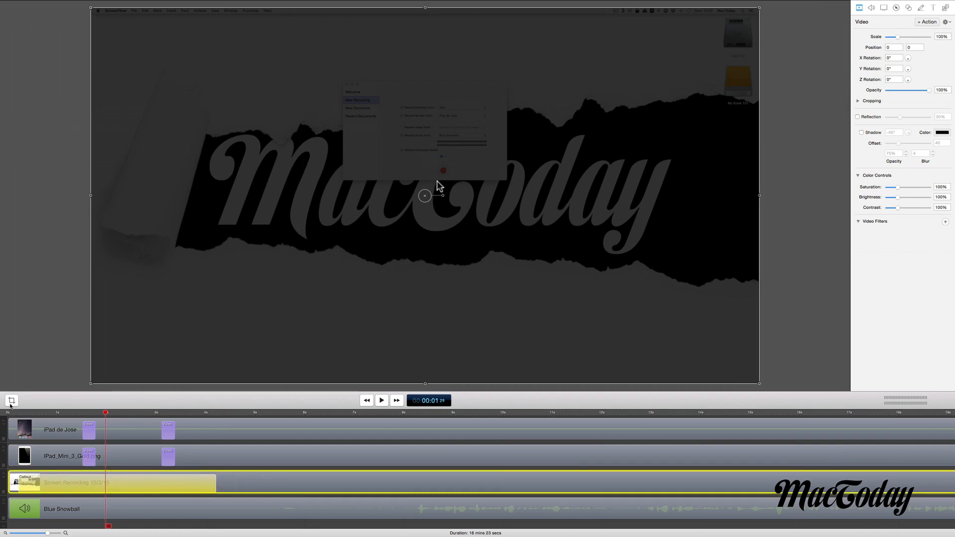
pyautogui.click(17, 414)
pyautogui.press('space')
pyautogui.press('space')
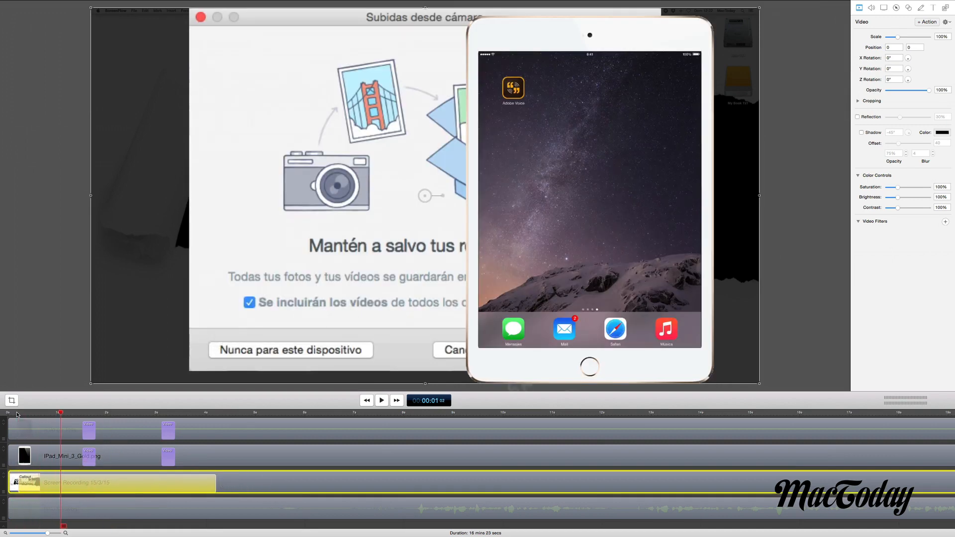
pyautogui.moveTo(217, 483); pyautogui.dragTo(69, 475)
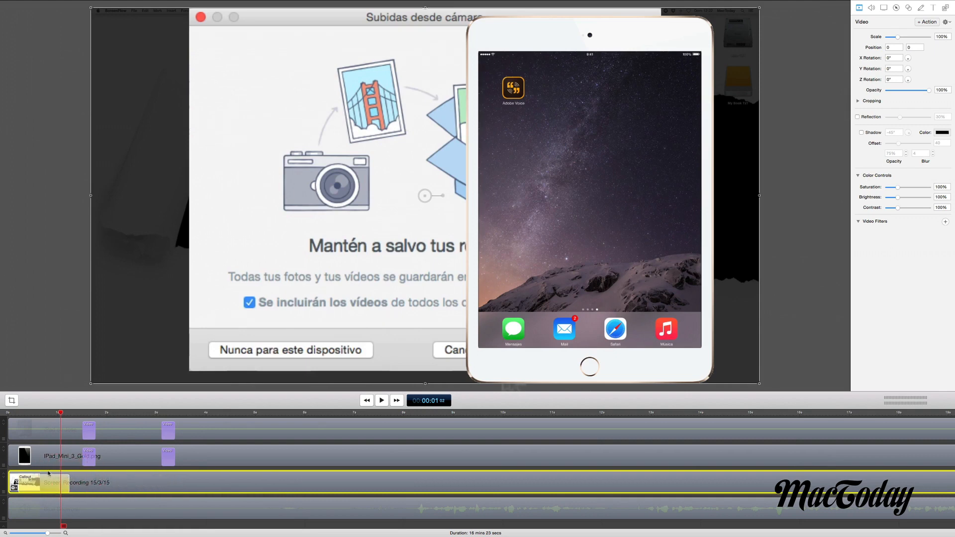
# Step: Set the callout's build in and out durations to 0.30 seconds each and preview the animation from the start of the timeline
pyautogui.click(18, 414)
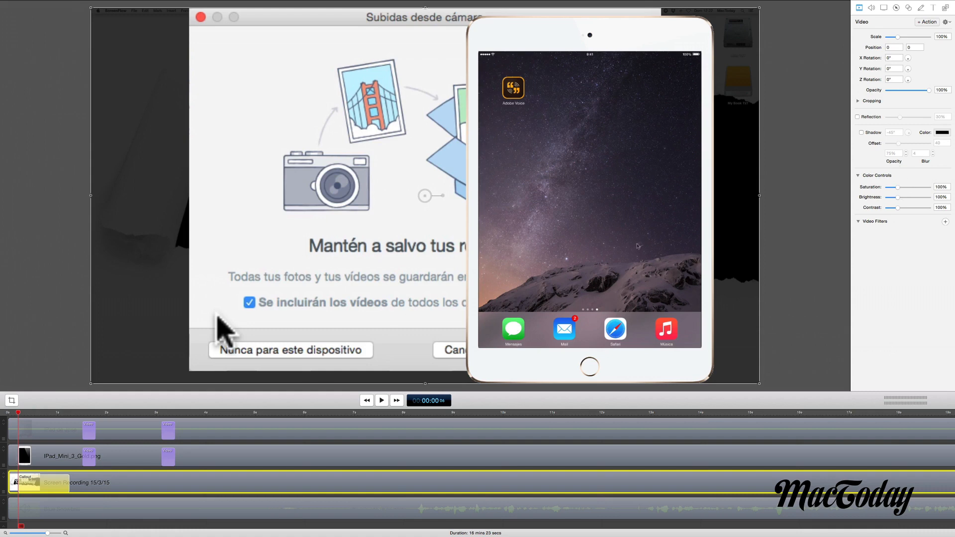
pyautogui.click(897, 8)
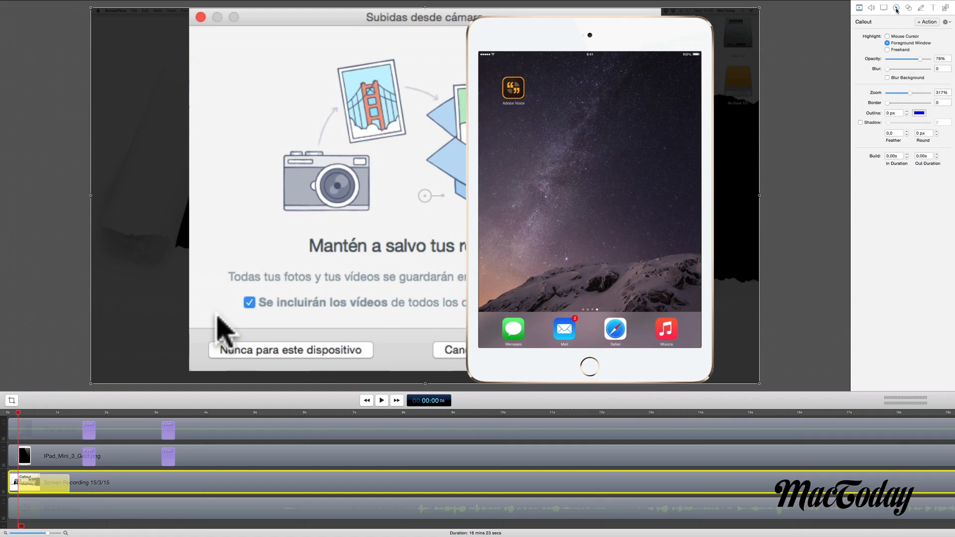
pyautogui.click(907, 155)
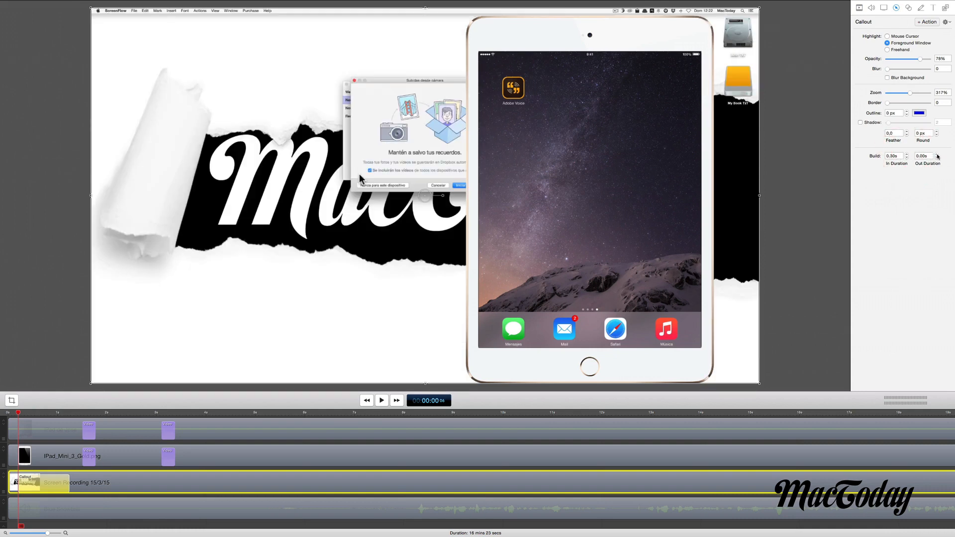
pyautogui.click(937, 155)
pyautogui.click(10, 413)
pyautogui.press('space')
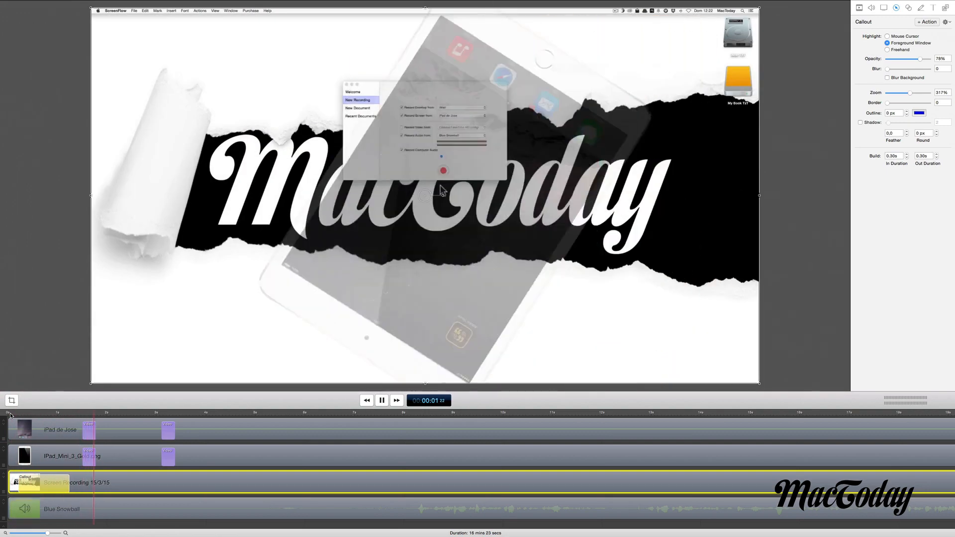
pyautogui.press('space')
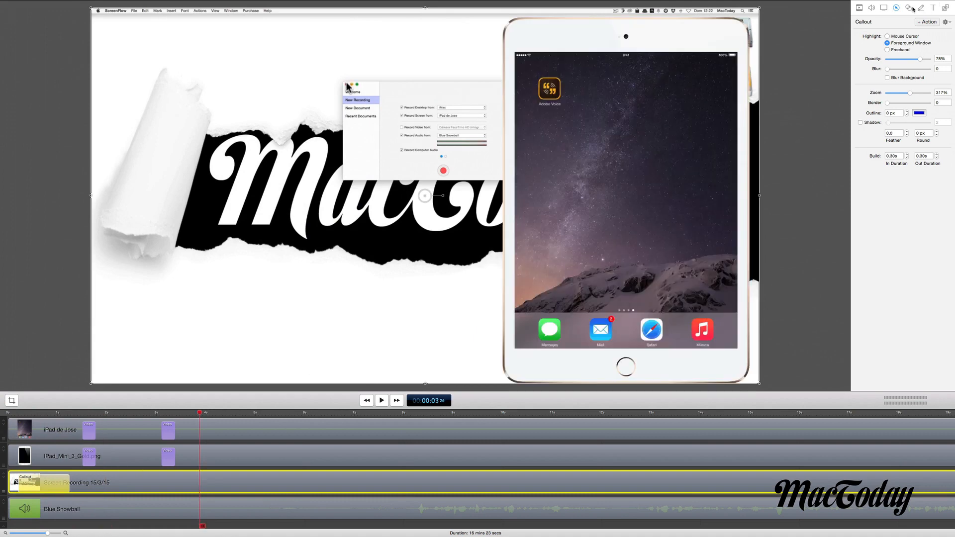
# Step: Try adding a touch callout action to the grouped iPad clips just before 4 seconds, and undo it
pyautogui.click(909, 8)
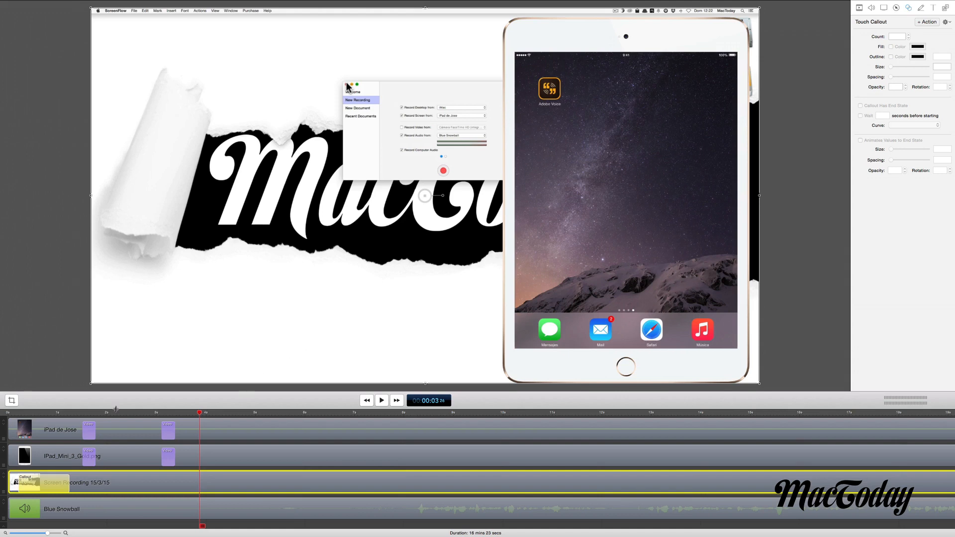
pyautogui.click(54, 434)
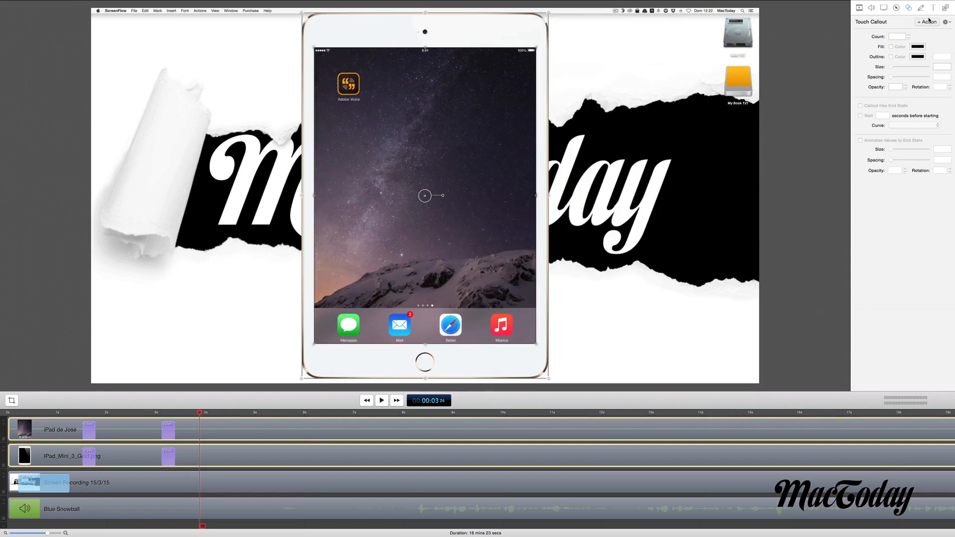
pyautogui.click(928, 22)
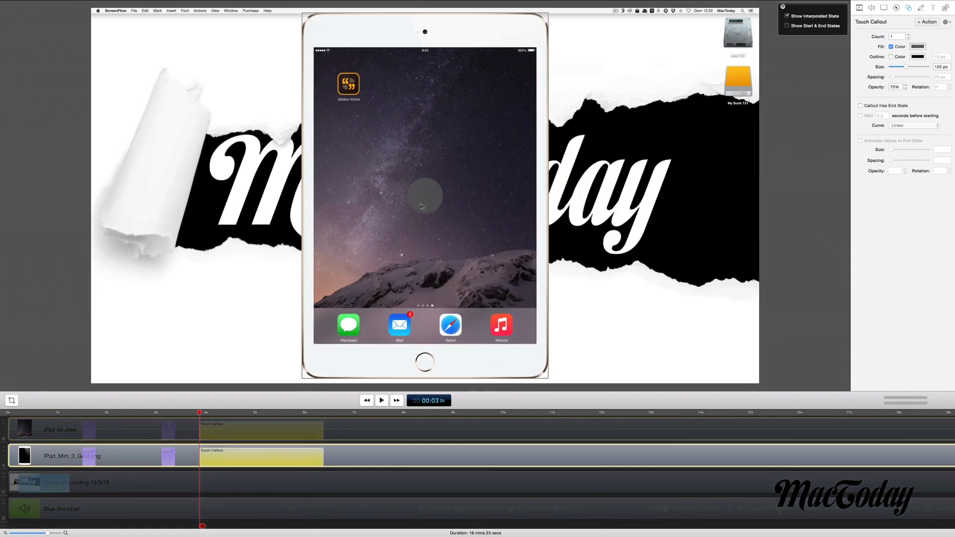
pyautogui.press('super+z')
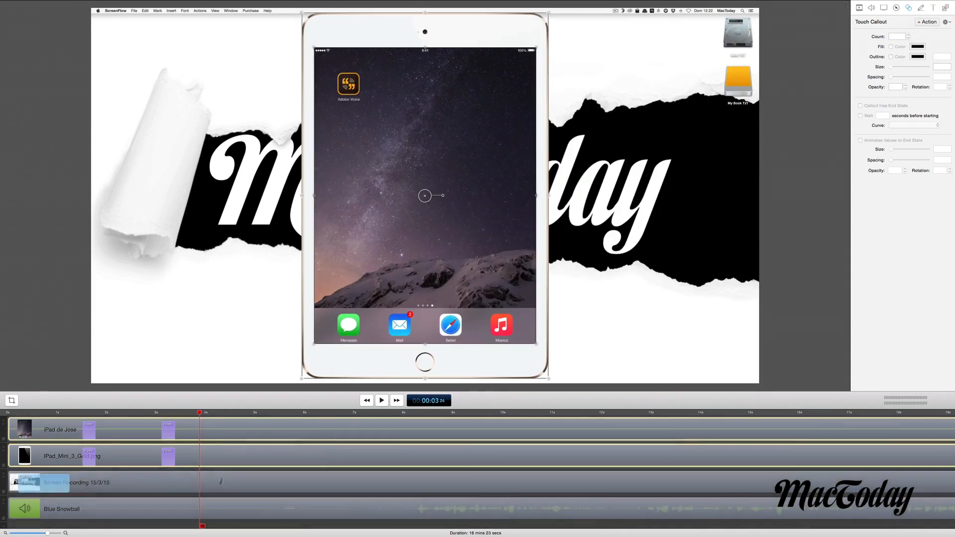
# Step: Ungroup the iPad recording and the iPad frame image, and select only the iPad recording
pyautogui.rightClick(209, 461)
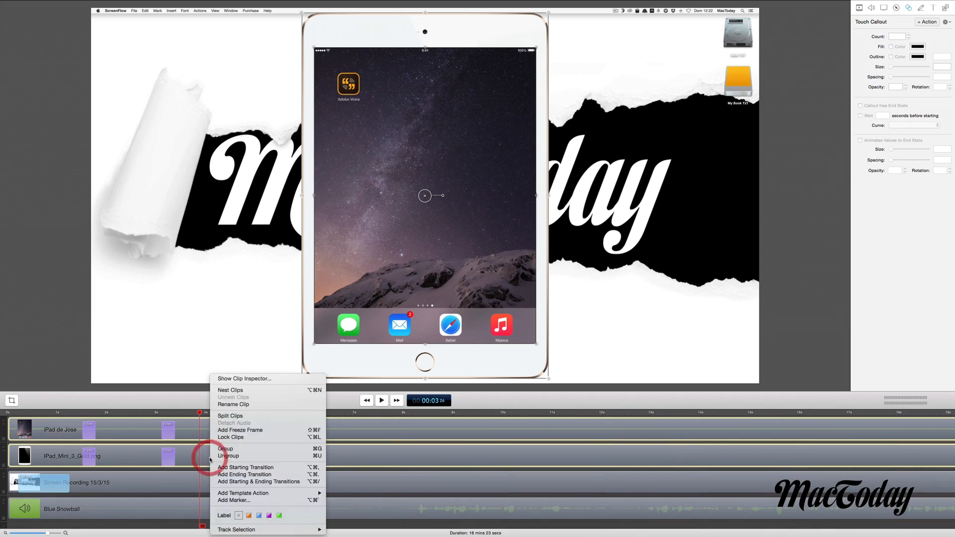
pyautogui.click(239, 450)
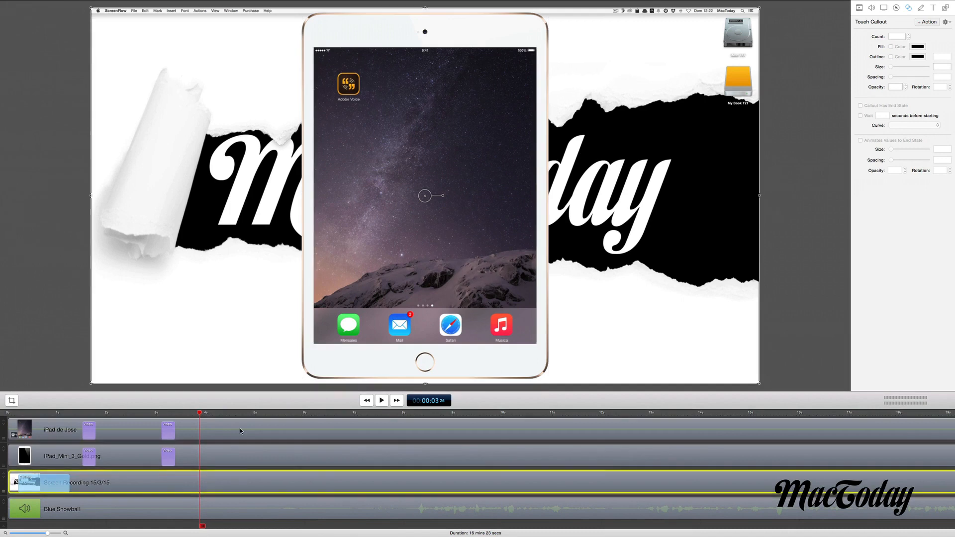
pyautogui.click(239, 428)
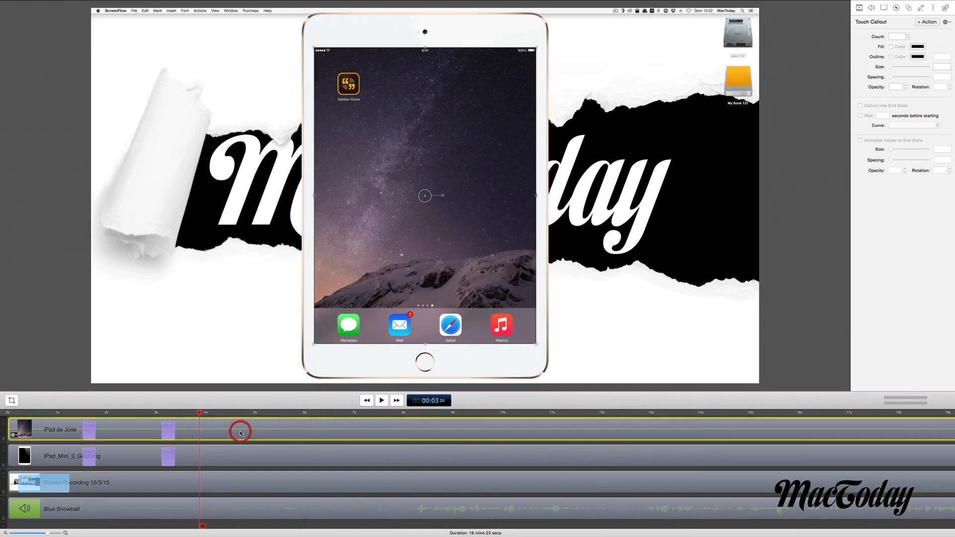
# Step: Try a touch callout action on the iPad recording, moving its circle up toward the Adobe Voice icon, undoing the move and deleting the callout
pyautogui.click(928, 22)
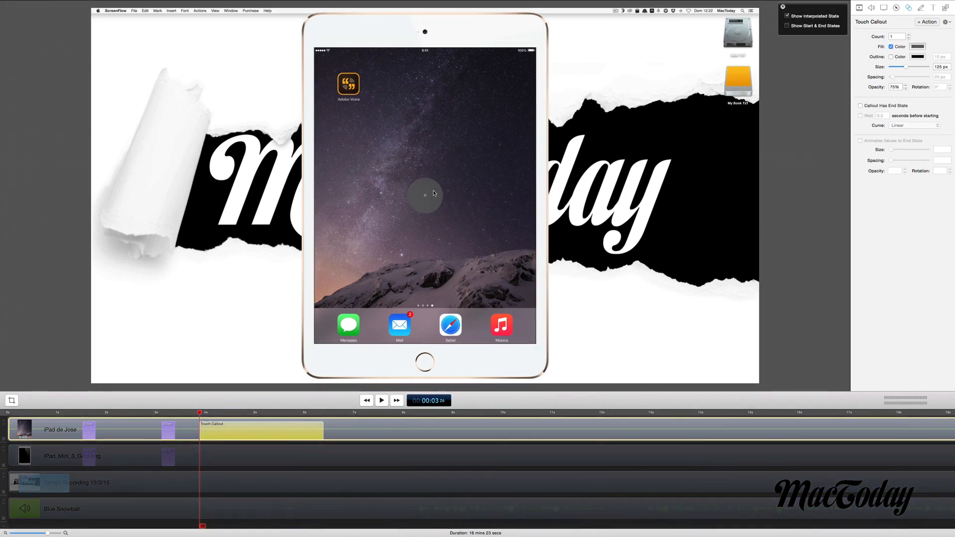
pyautogui.click(434, 194)
pyautogui.moveTo(434, 194); pyautogui.dragTo(406, 150)
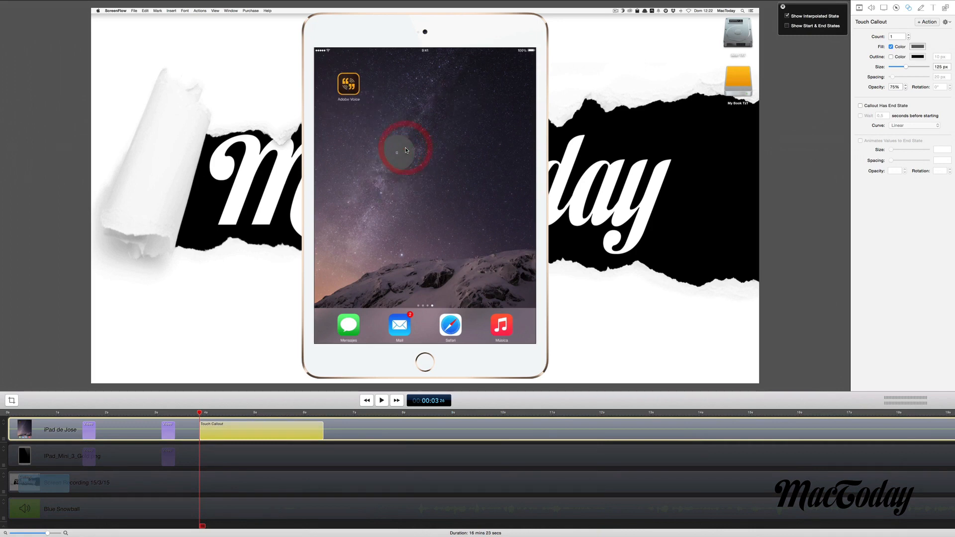
pyautogui.press('super+z')
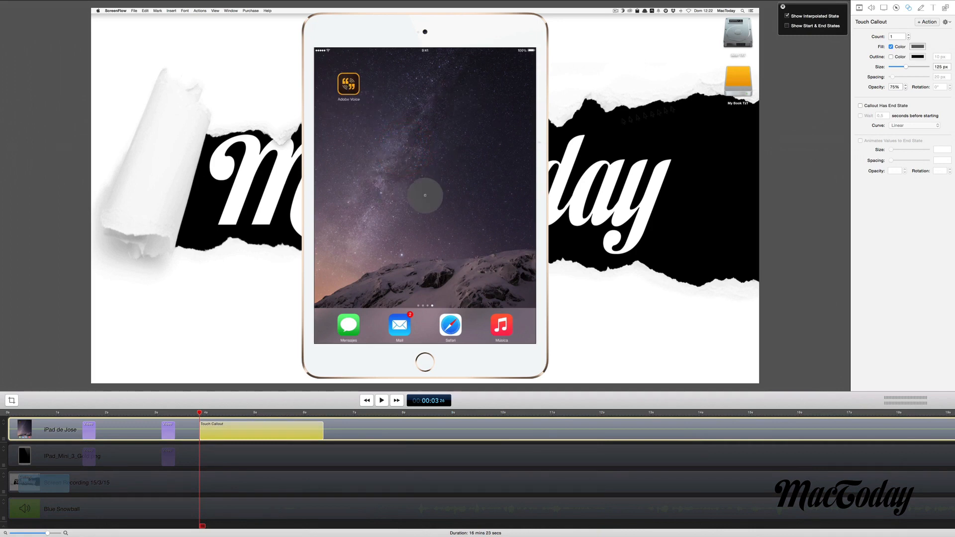
pyautogui.press('Delete')
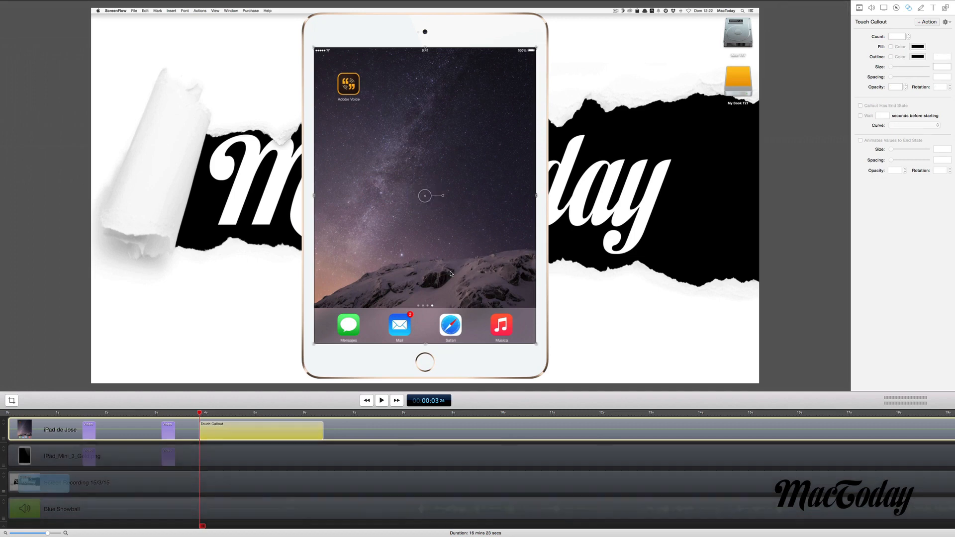
# Step: Look through the touch callout presets and locate the frame at about 57 seconds where the Adobe Voice icon is tapped
pyautogui.click(948, 22)
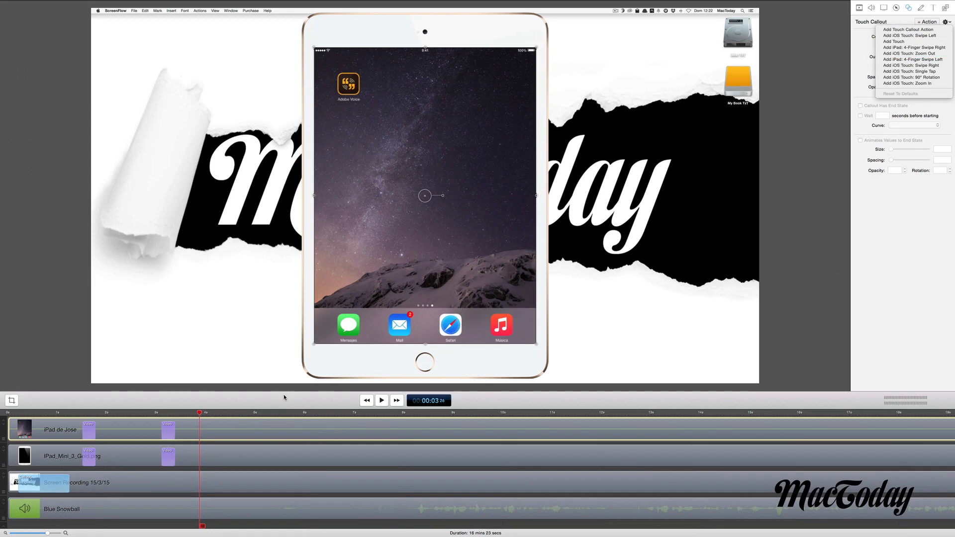
pyautogui.click(305, 414)
pyautogui.click(305, 413)
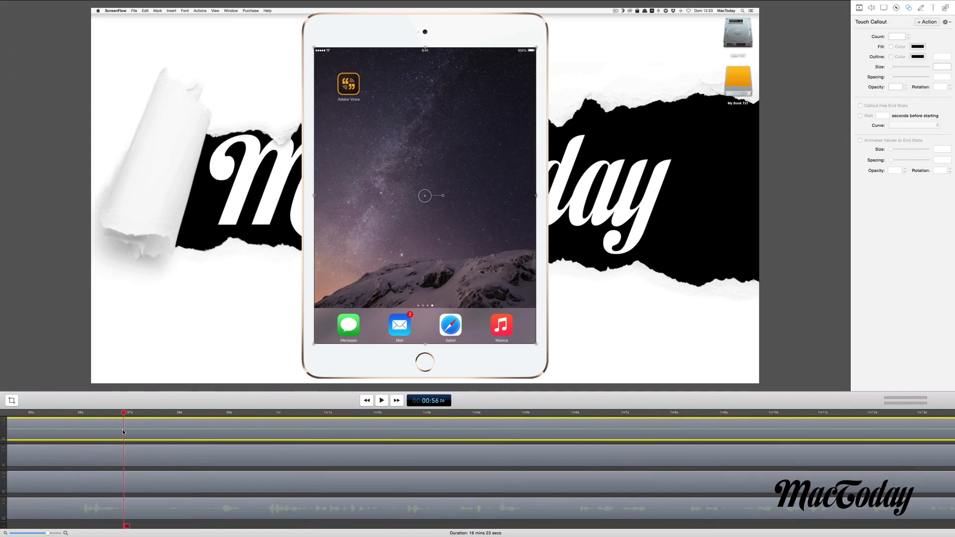
pyautogui.press('space')
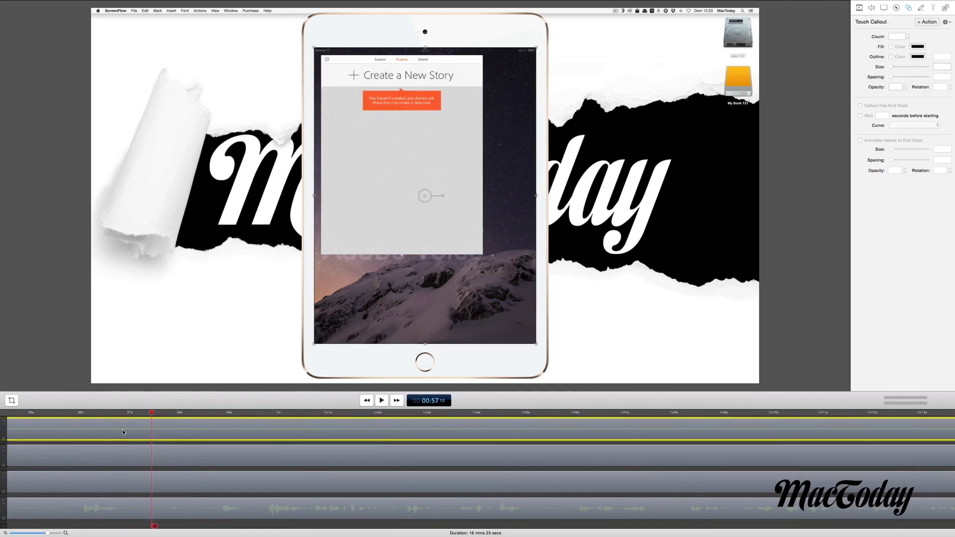
pyautogui.press('Left')
pyautogui.press('Left')
pyautogui.press('Left')
pyautogui.press('Left')
pyautogui.press('Left')
pyautogui.press('Left')
pyautogui.press('Left')
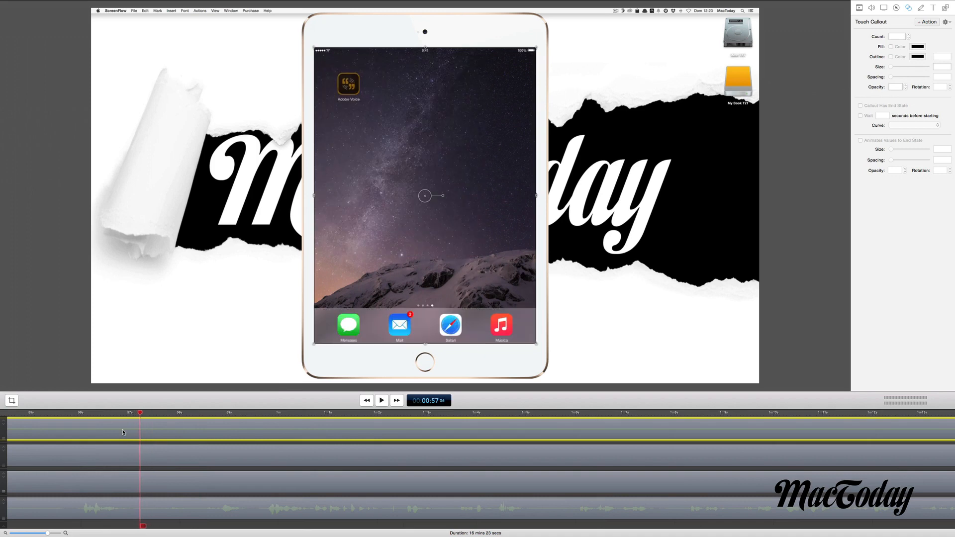
# Step: Add the iOS Touch: Single Tap callout to the iPad recording at about 1:09, just before the Settings pop-up opens
pyautogui.press('space')
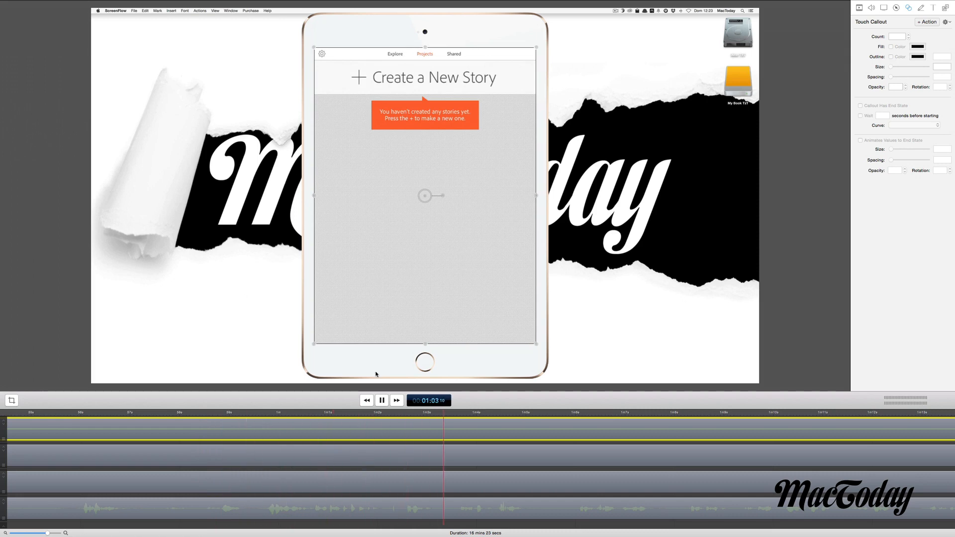
pyautogui.hscroll(5, 434, 463)
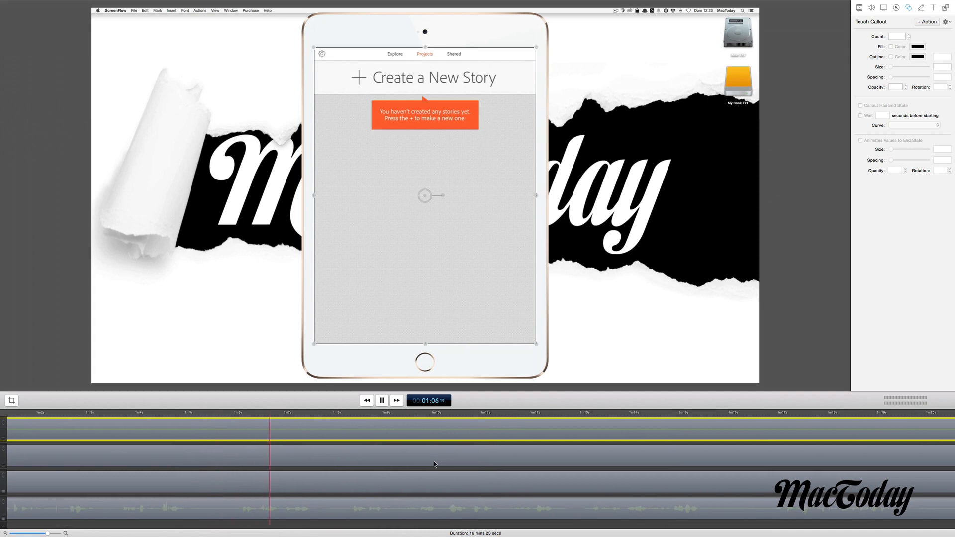
pyautogui.press('space')
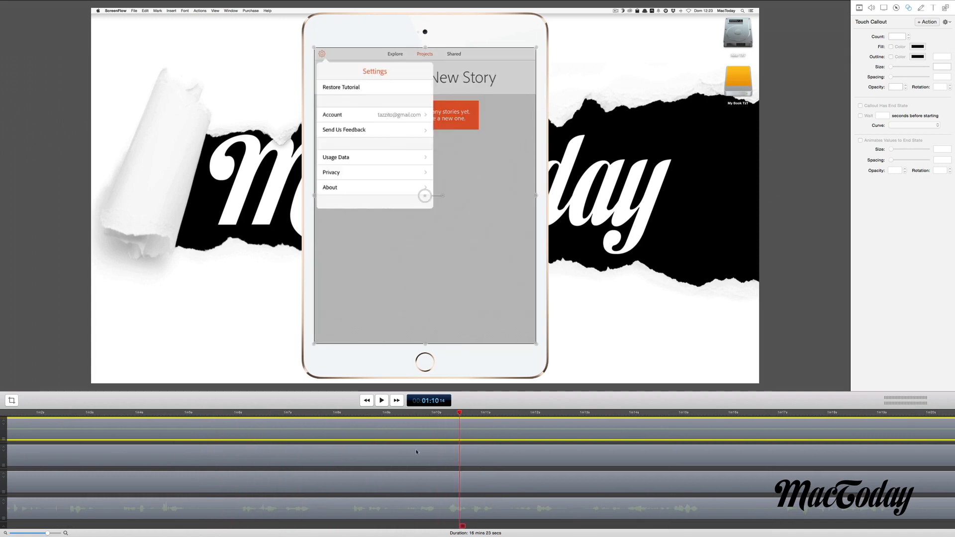
pyautogui.click(396, 413)
pyautogui.press('space')
pyautogui.press('space')
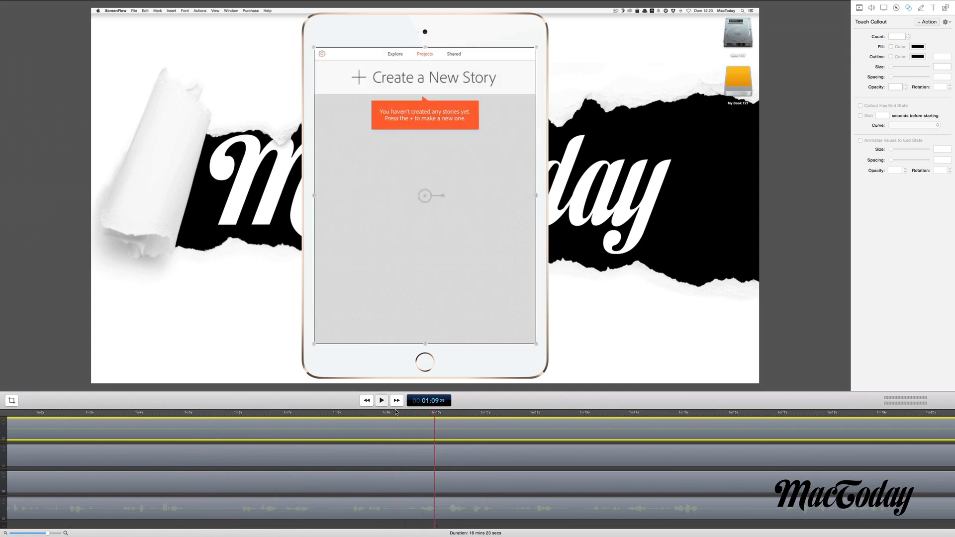
pyautogui.press('Left')
pyautogui.press('Left')
pyautogui.press('Left')
pyautogui.press('Left')
pyautogui.press('Left')
pyautogui.press('Left')
pyautogui.press('Left')
pyautogui.press('Left')
pyautogui.press('Left')
pyautogui.press('Left')
pyautogui.press('Left')
pyautogui.click(946, 23)
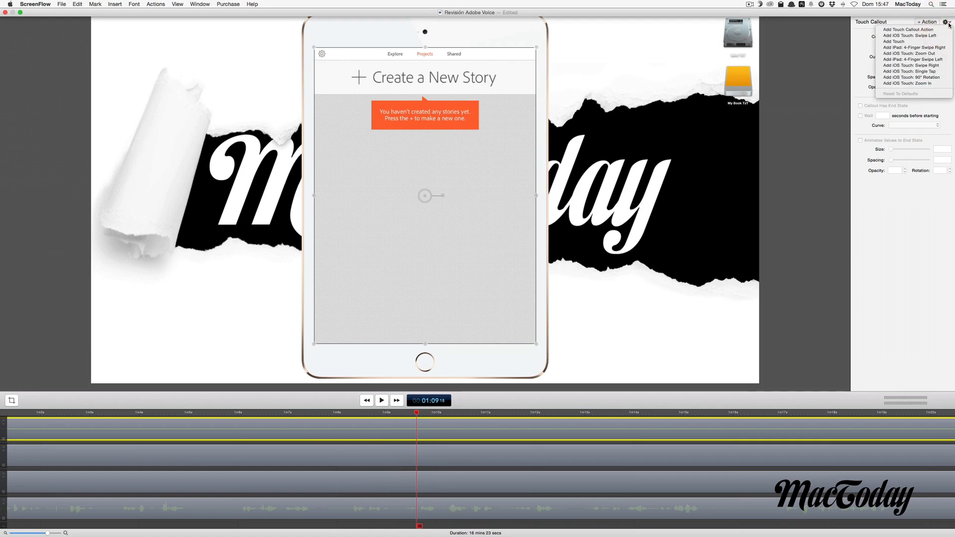
pyautogui.click(898, 72)
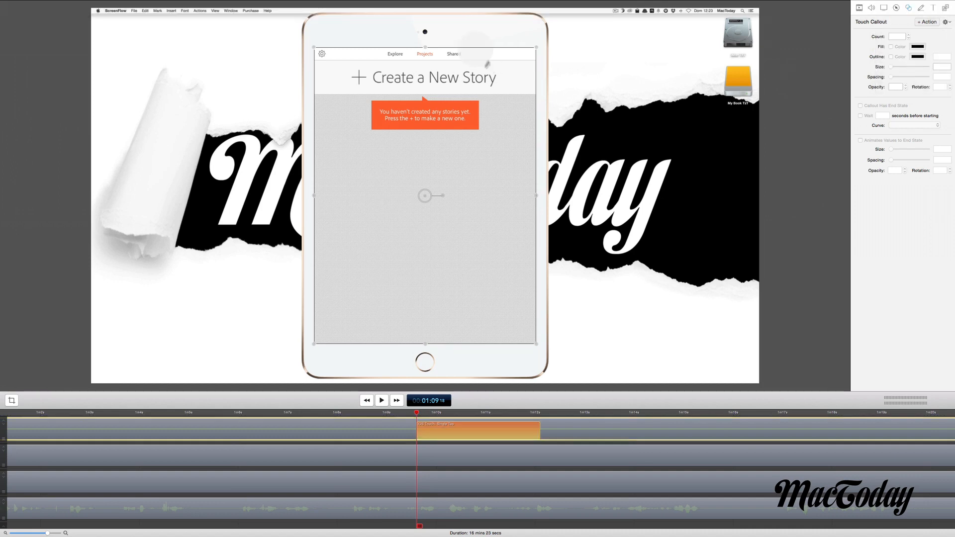
# Step: Move the Single Tap callout's circle onto the settings gear icon in the iPad recording and play it back
pyautogui.click(448, 432)
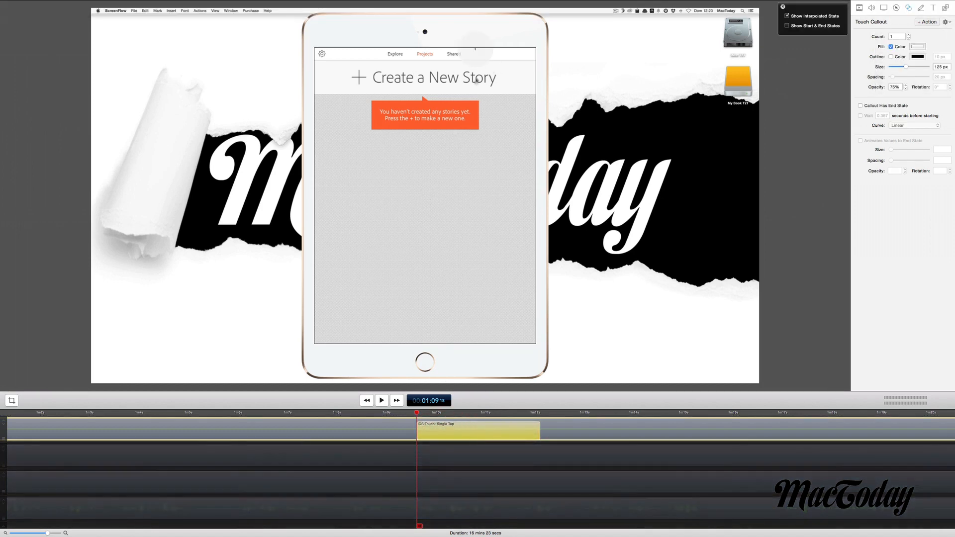
pyautogui.moveTo(474, 65); pyautogui.dragTo(320, 64)
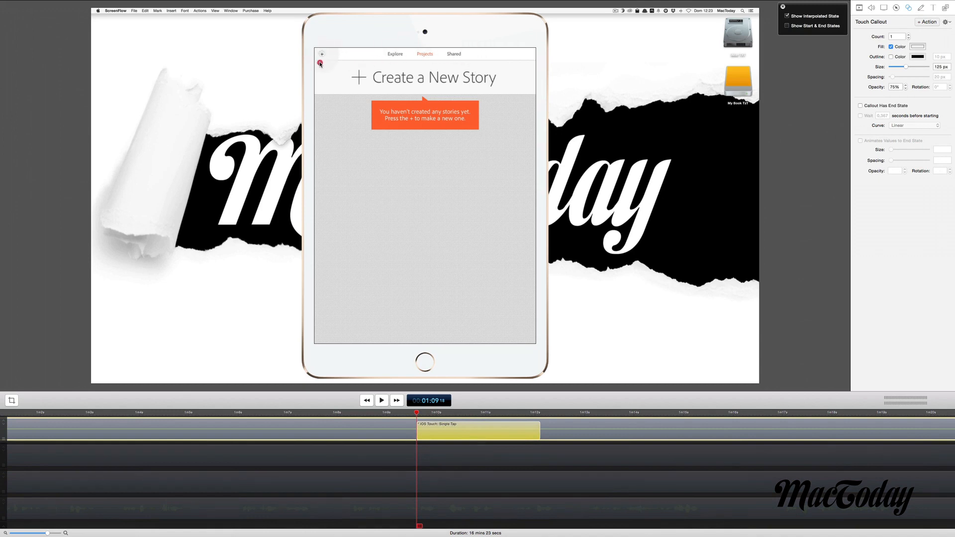
pyautogui.click(398, 417)
pyautogui.press('space')
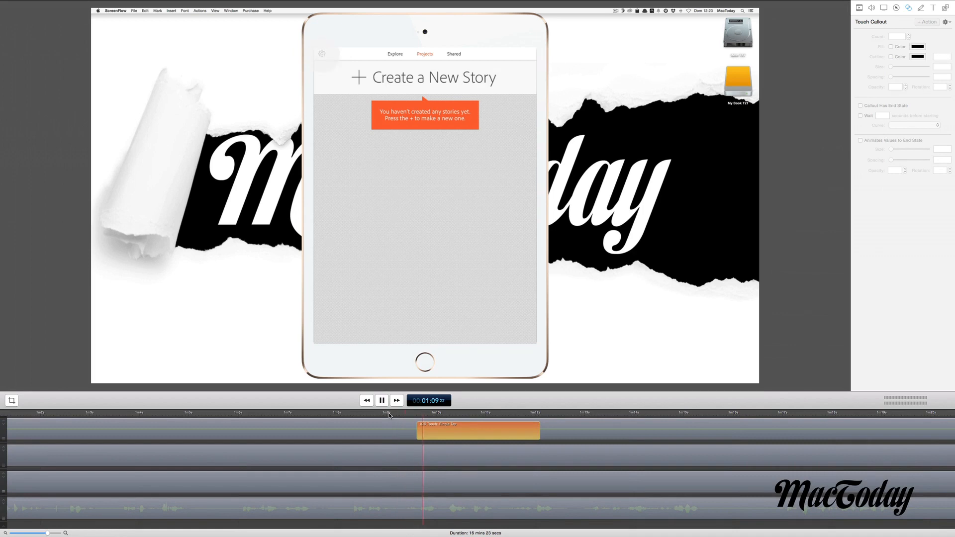
pyautogui.press('space')
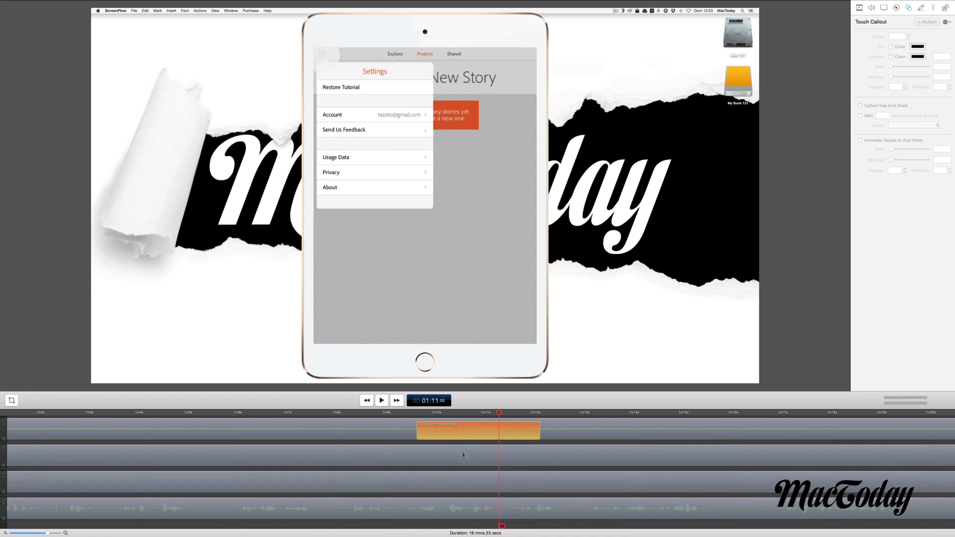
# Step: Darken the Single Tap callout's fill color to light gray and play the callout back from just before it starts
pyautogui.click(463, 437)
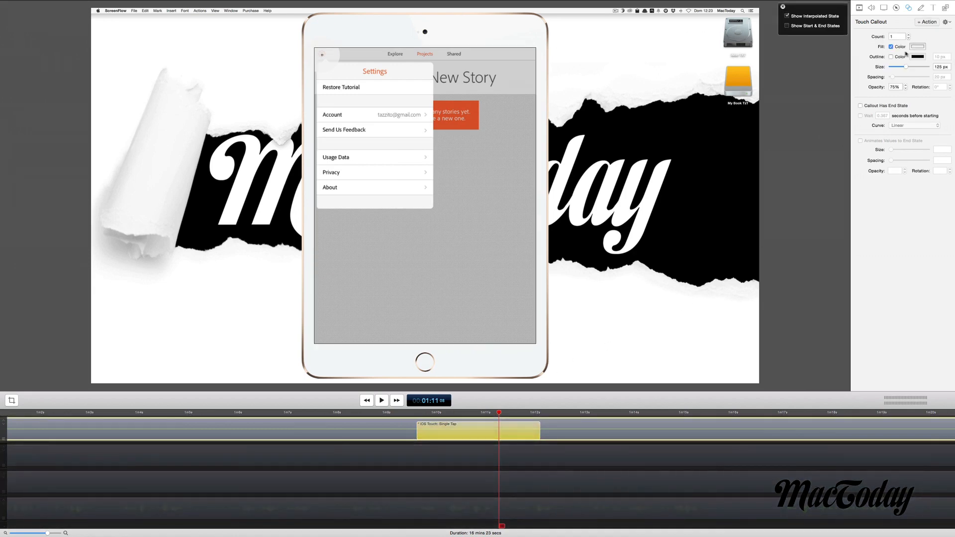
pyautogui.click(916, 48)
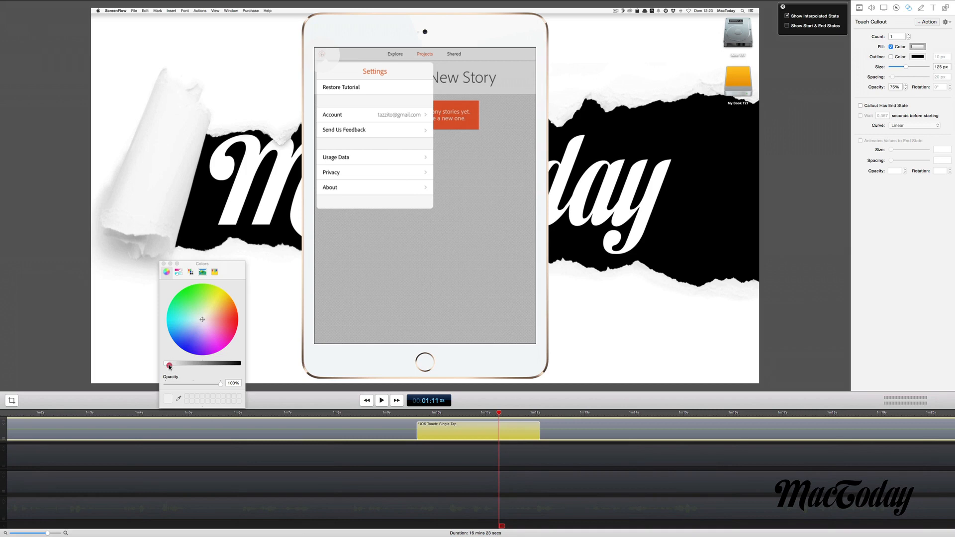
pyautogui.moveTo(169, 366); pyautogui.dragTo(183, 367)
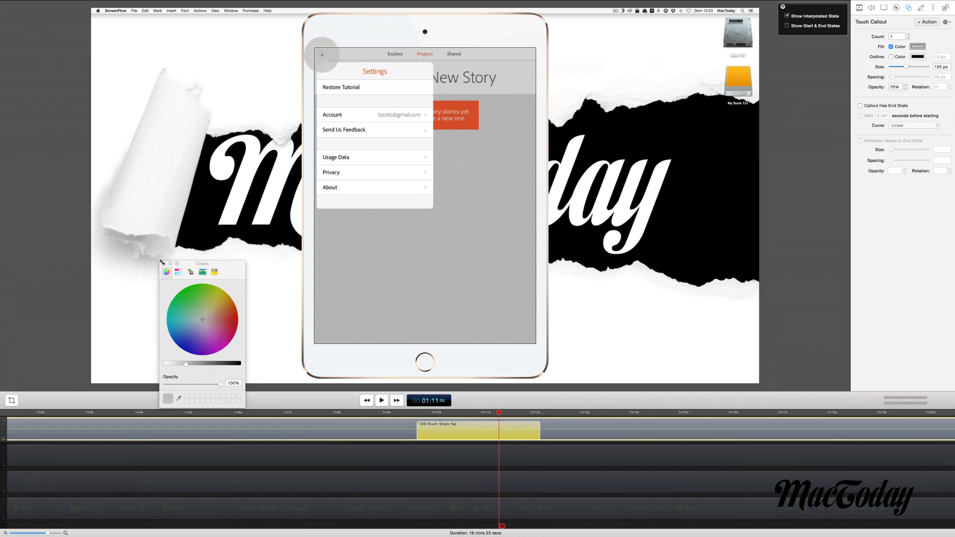
pyautogui.click(164, 263)
pyautogui.click(406, 414)
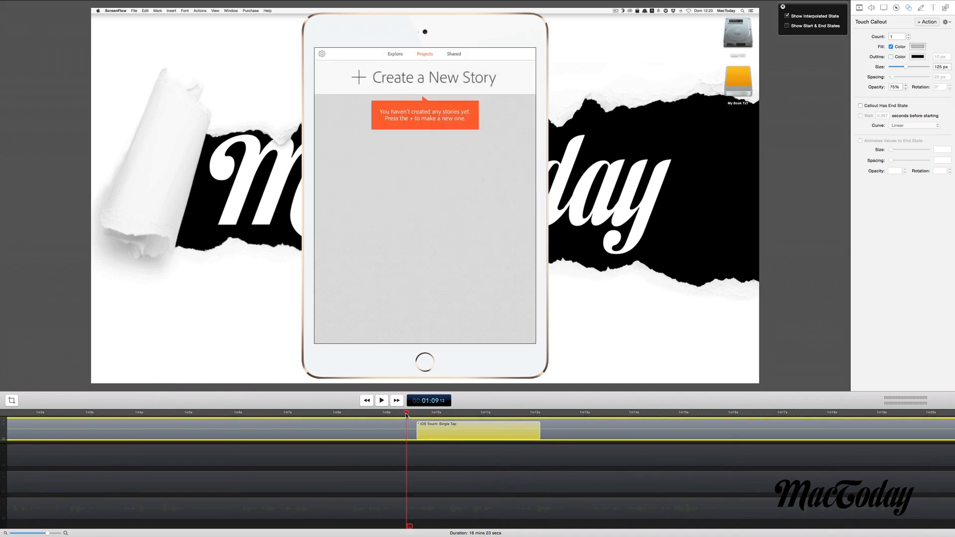
pyautogui.press('space')
pyautogui.press('space')
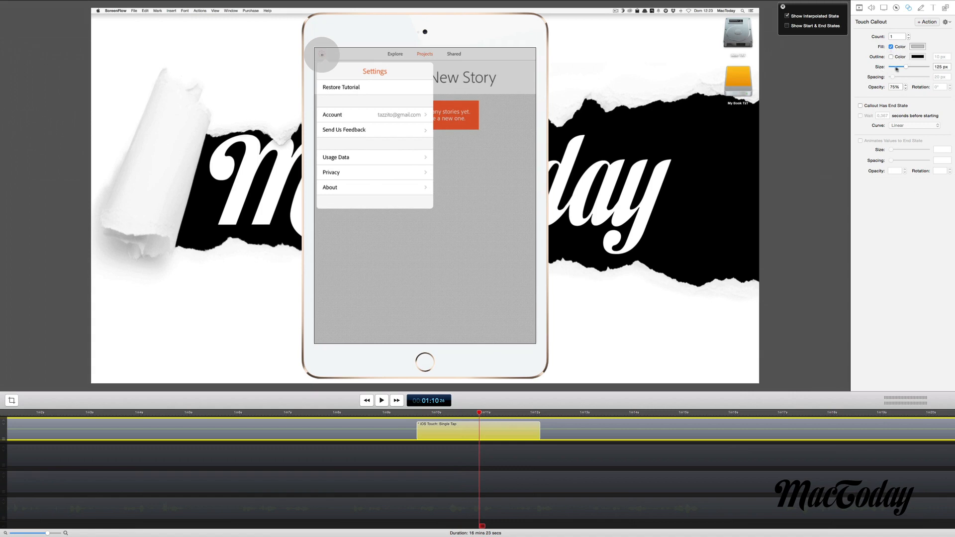
# Step: Reduce the Single Tap callout's circle size to 100 px
pyautogui.moveTo(906, 67); pyautogui.dragTo(904, 69)
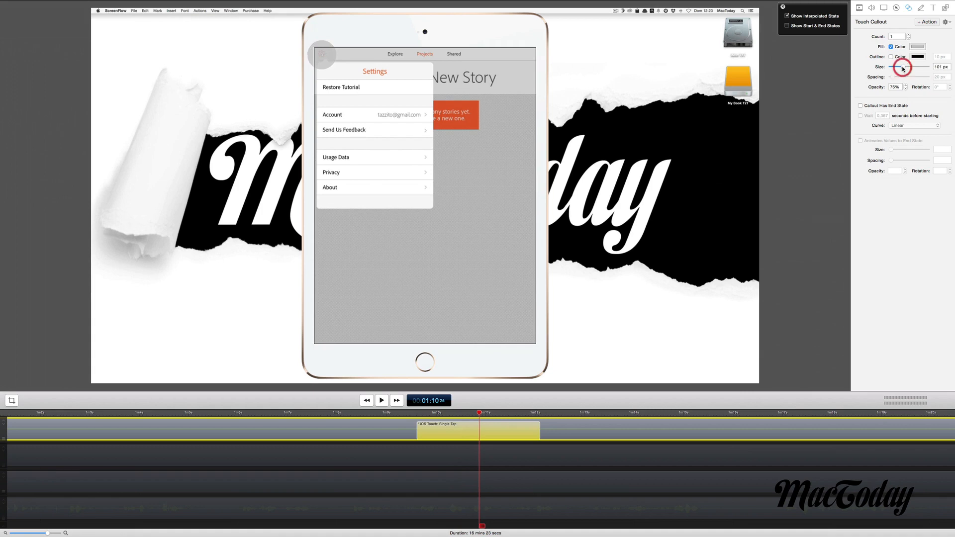
pyautogui.doubleClick(937, 68)
pyautogui.write('100')
pyautogui.press('Return')
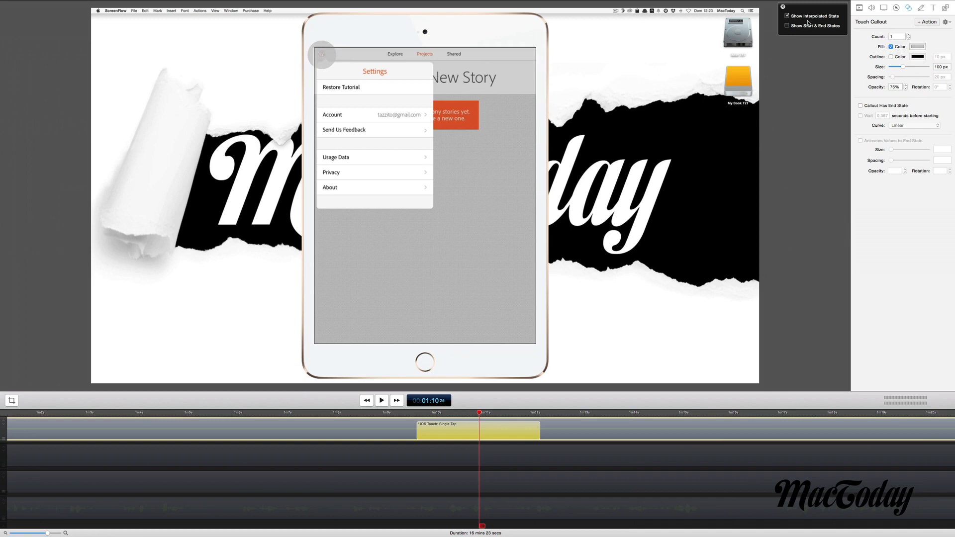
# Step: Give the Single Tap callout an end state, shorten it to end at 1:10, and place its end circle over the gear icon
pyautogui.click(861, 106)
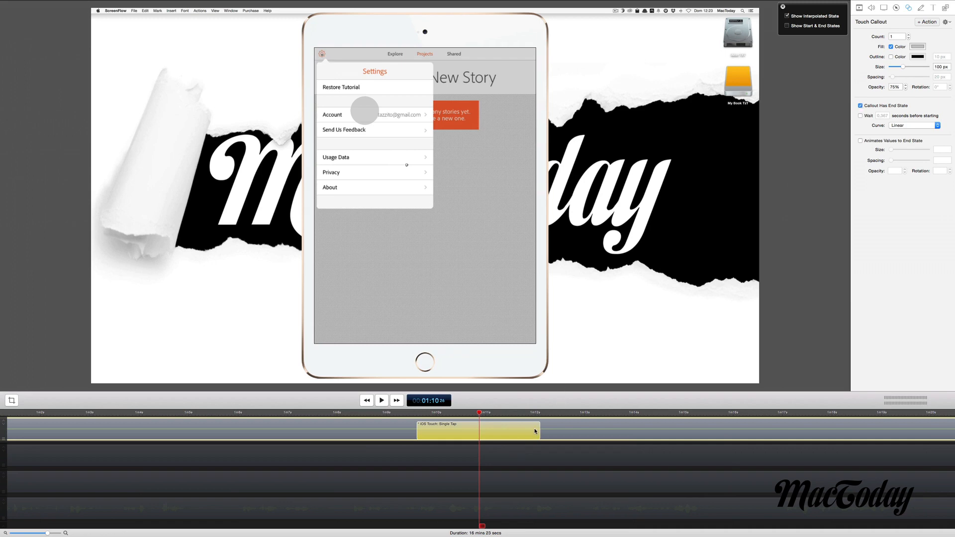
pyautogui.moveTo(539, 430); pyautogui.dragTo(435, 434)
pyautogui.click(436, 413)
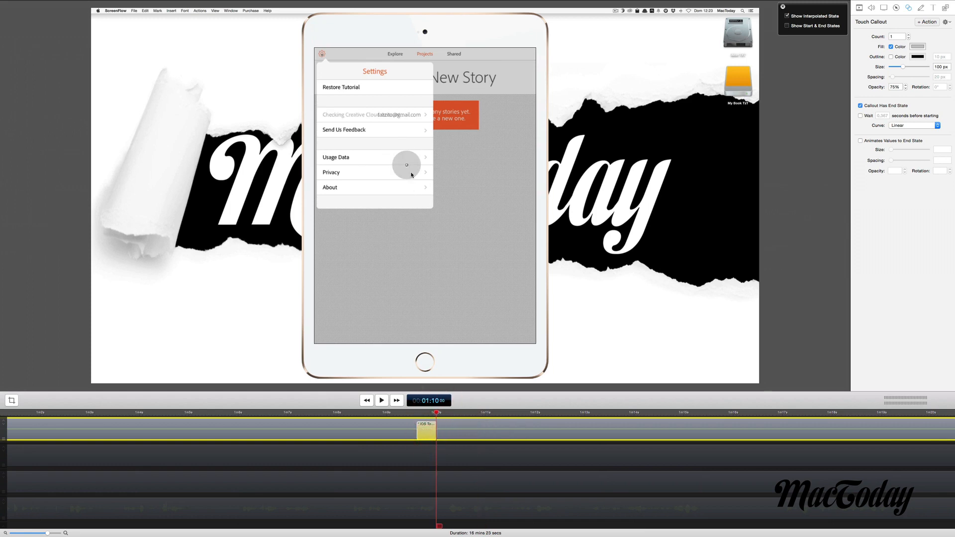
pyautogui.moveTo(412, 175); pyautogui.dragTo(327, 64)
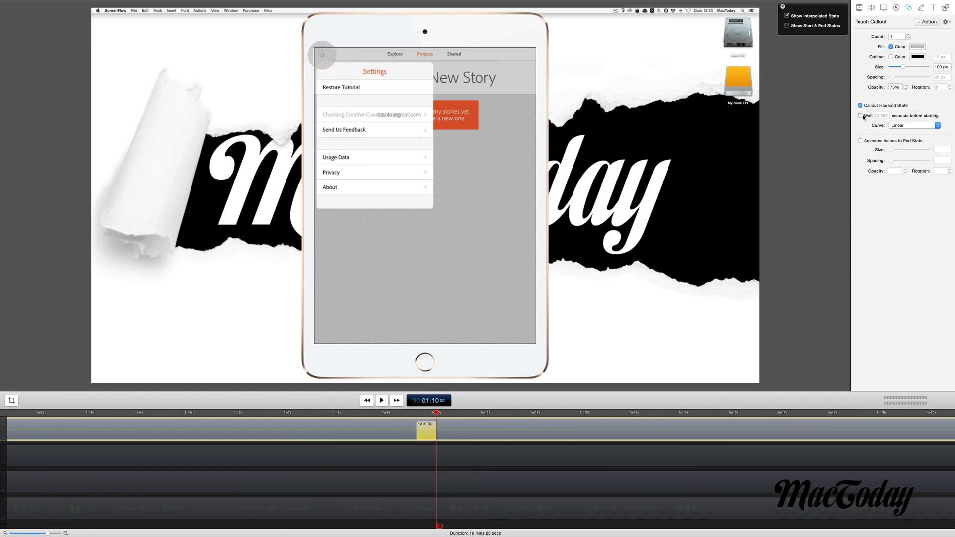
# Step: Set the callout's curve to Ease In & Out and animate its end state to a size of 125 px
pyautogui.click(917, 125)
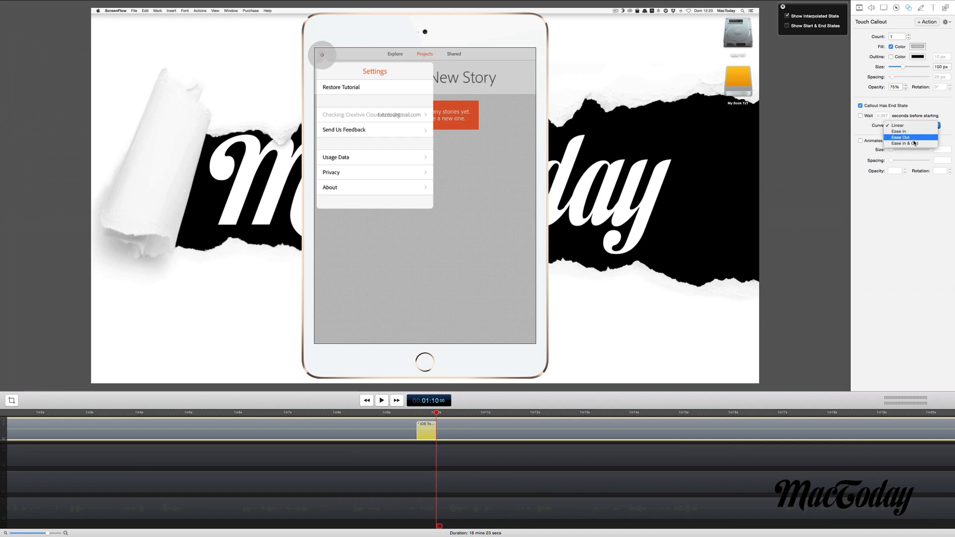
pyautogui.click(914, 144)
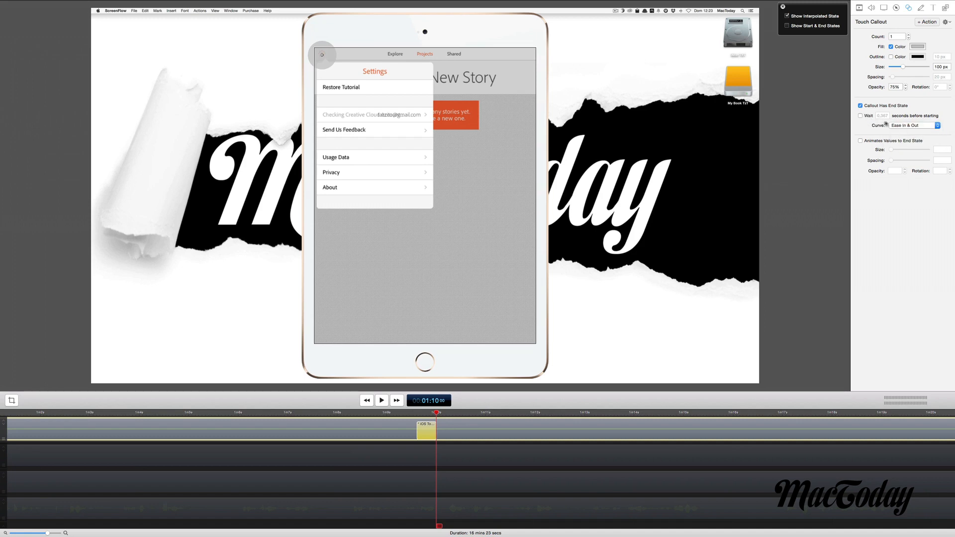
pyautogui.click(864, 142)
pyautogui.doubleClick(938, 149)
pyautogui.write('12')
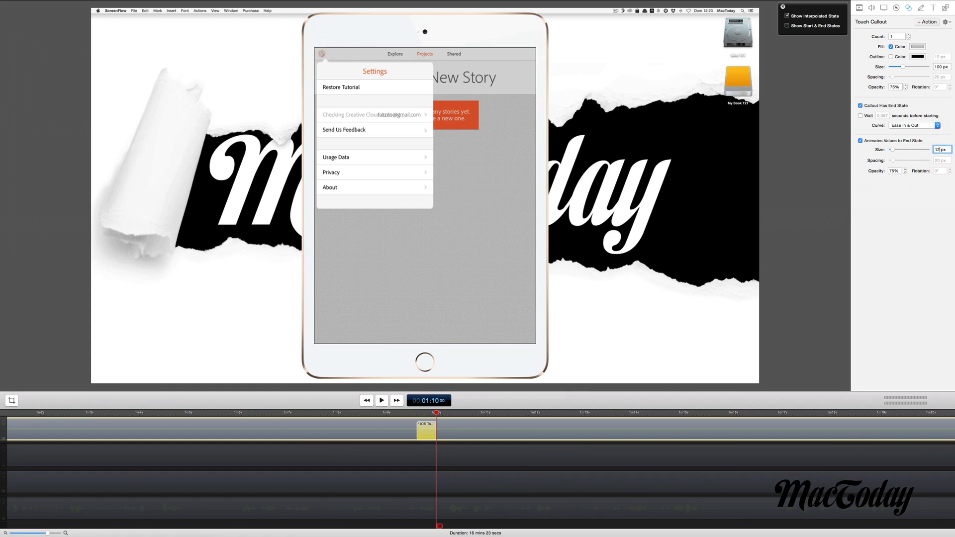
pyautogui.write('5')
pyautogui.press('Return')
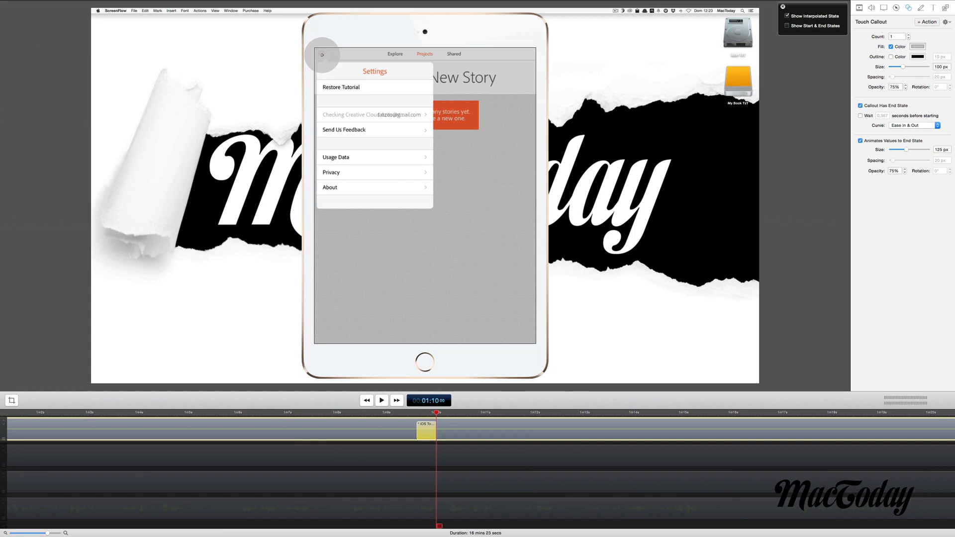
# Step: Play back the animated Single Tap callout and delete it from the iPad recording
pyautogui.click(385, 413)
pyautogui.press('space')
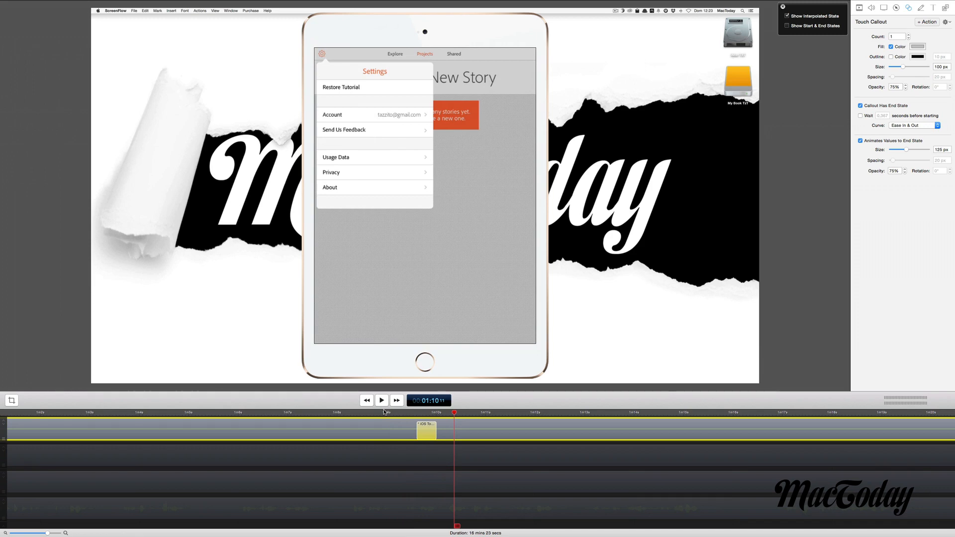
pyautogui.click(413, 412)
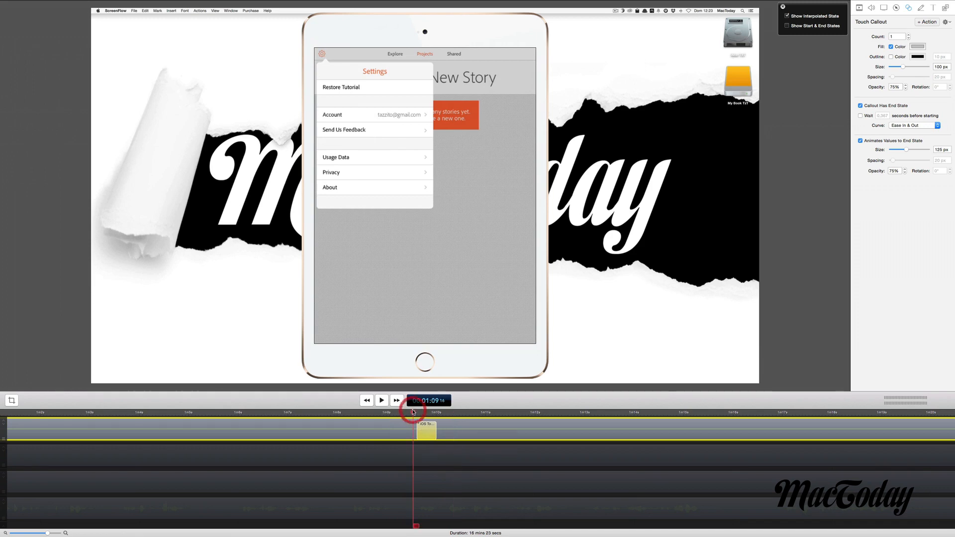
pyautogui.press('space')
pyautogui.press('space')
pyautogui.press('Delete')
# Step: Add a plain touch callout to the iPad recording at about 1:08 and shorten it to end at about 1:09
pyautogui.click(375, 412)
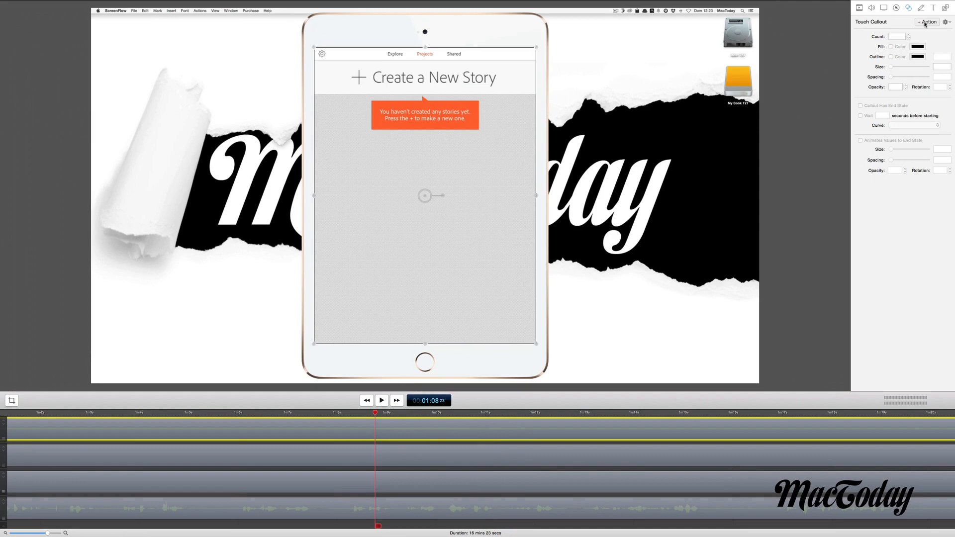
pyautogui.click(947, 23)
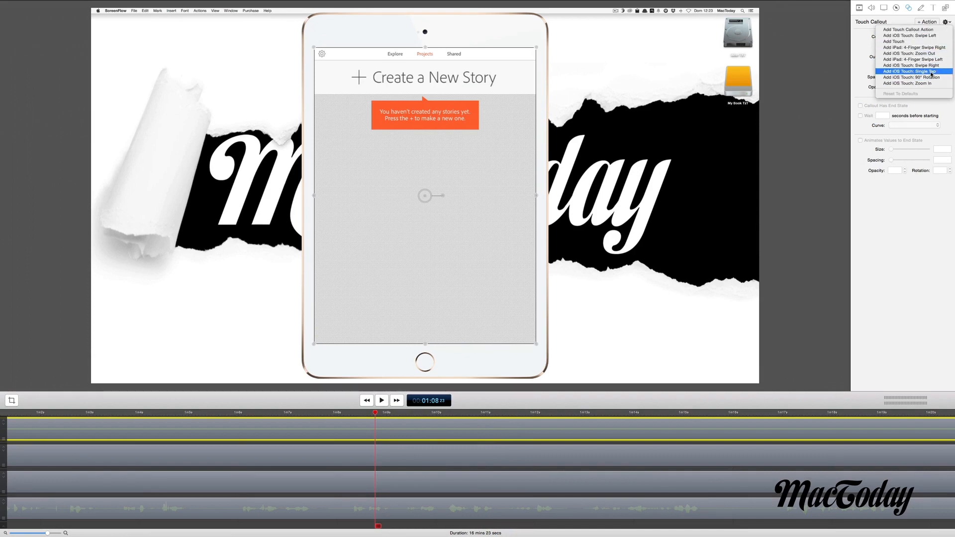
pyautogui.click(932, 21)
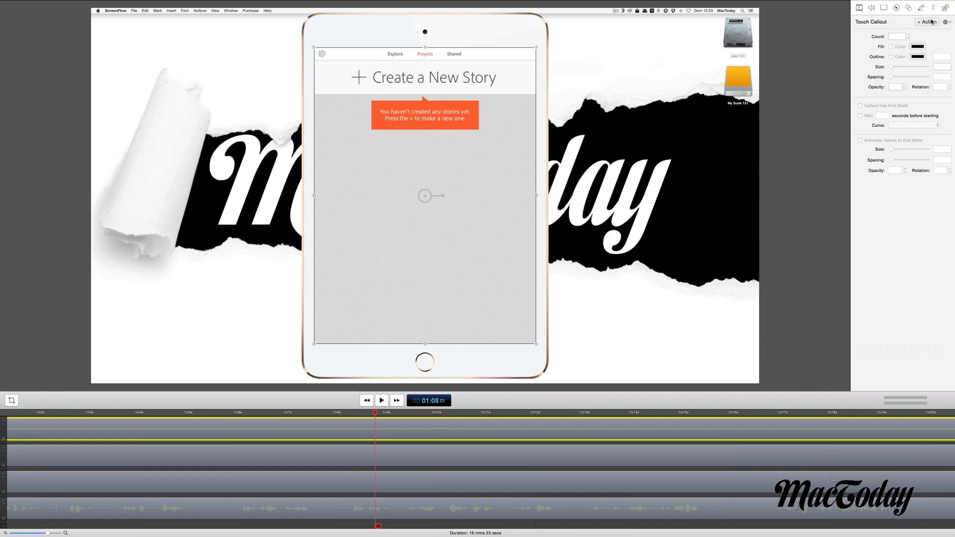
pyautogui.click(931, 21)
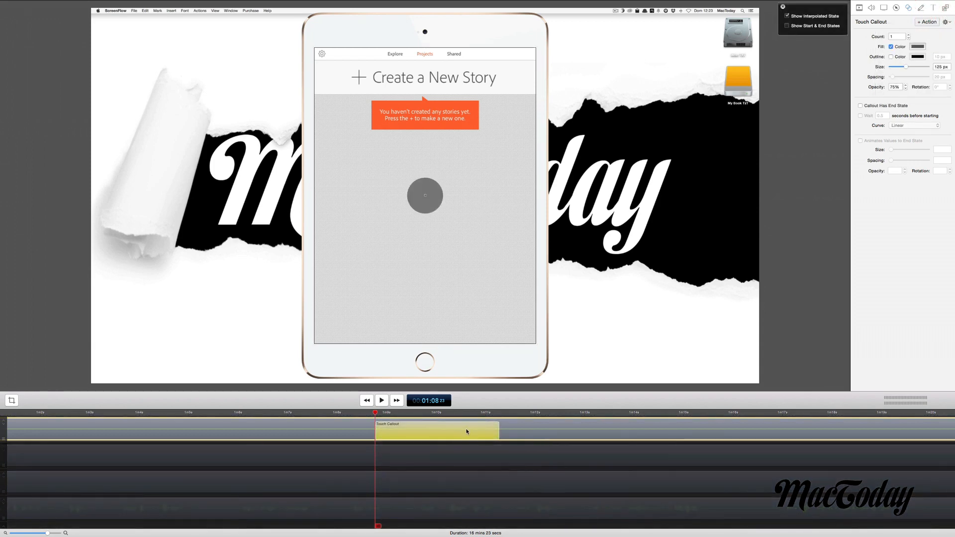
pyautogui.moveTo(497, 427); pyautogui.dragTo(393, 436)
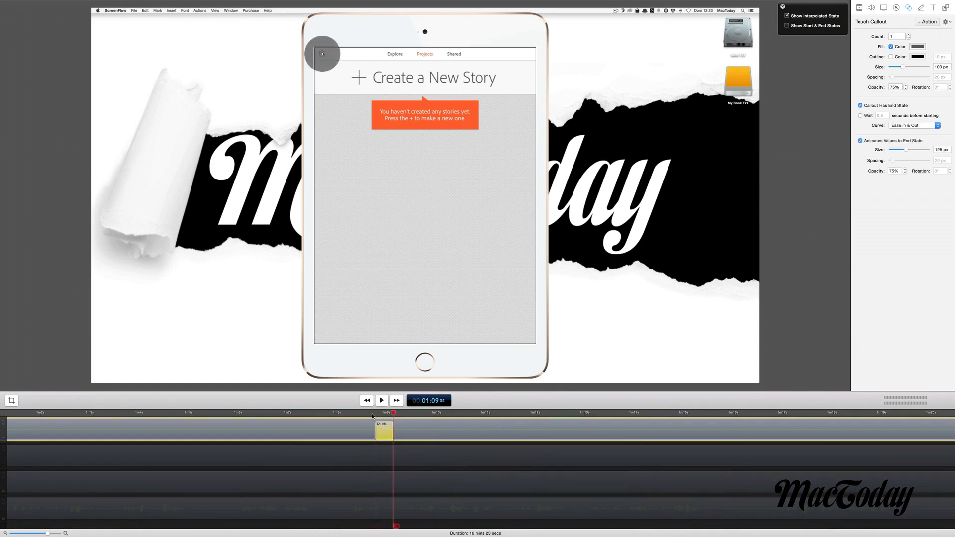
# Step: Play back the shortened touch callout and save it as a template action named Prueba
pyautogui.click(372, 414)
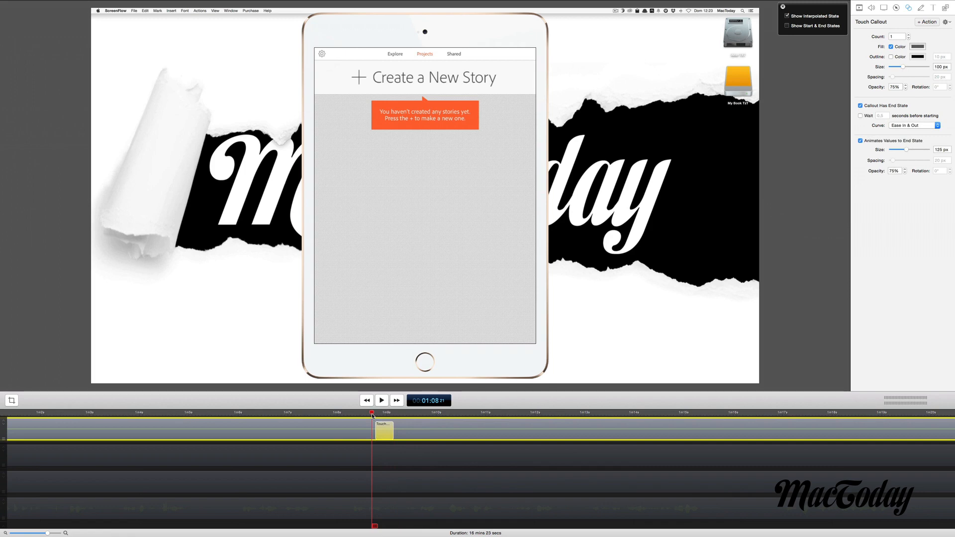
pyautogui.press('space')
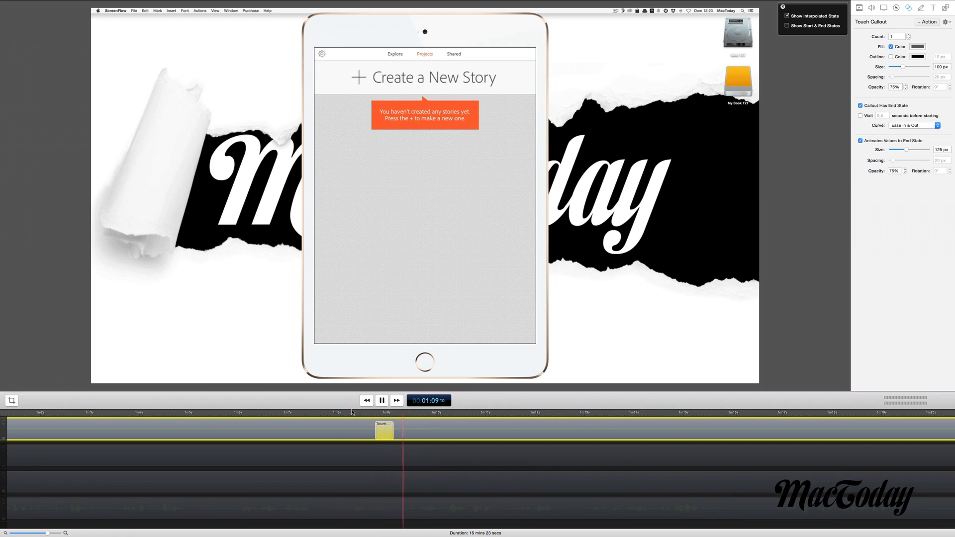
pyautogui.click(352, 412)
pyautogui.rightClick(382, 432)
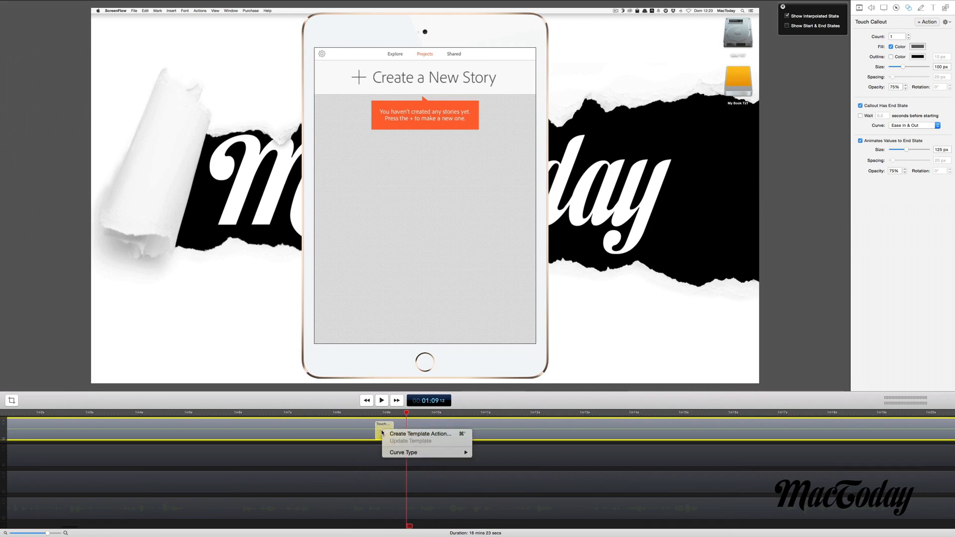
pyautogui.click(415, 434)
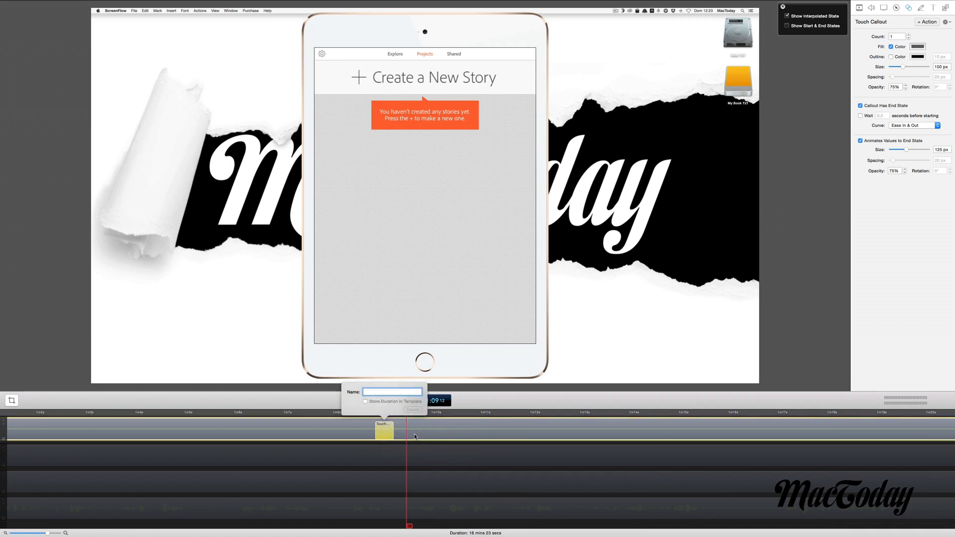
pyautogui.write('Prueba')
pyautogui.press('Return')
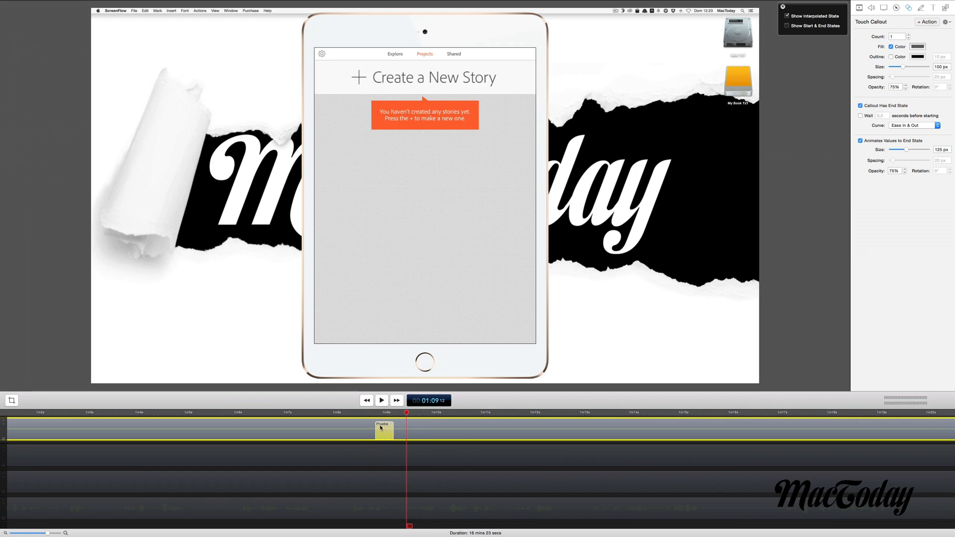
# Step: Apply the Prueba callout template to the iPad recording at about 1:39 and play it back
pyautogui.hscroll(10, 380, 427)
pyautogui.click(700, 412)
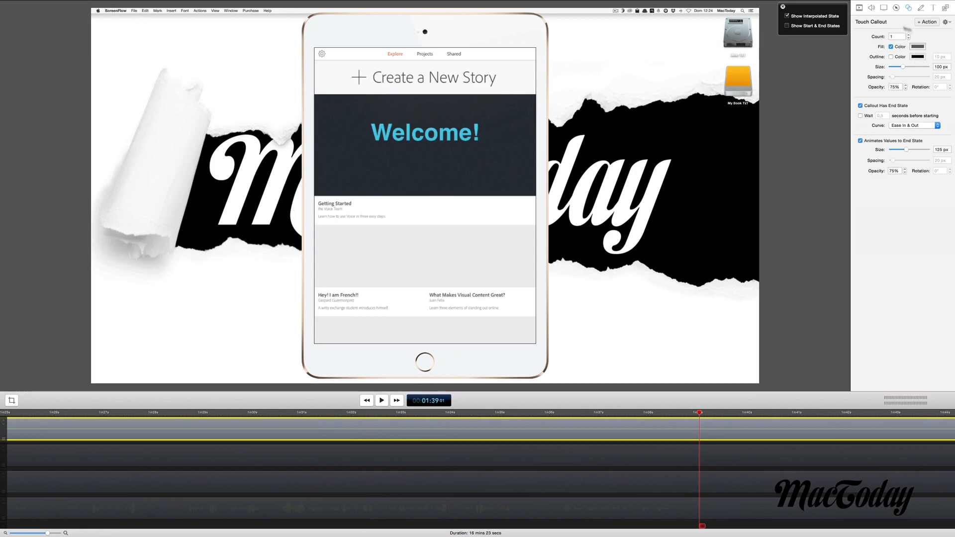
pyautogui.click(944, 23)
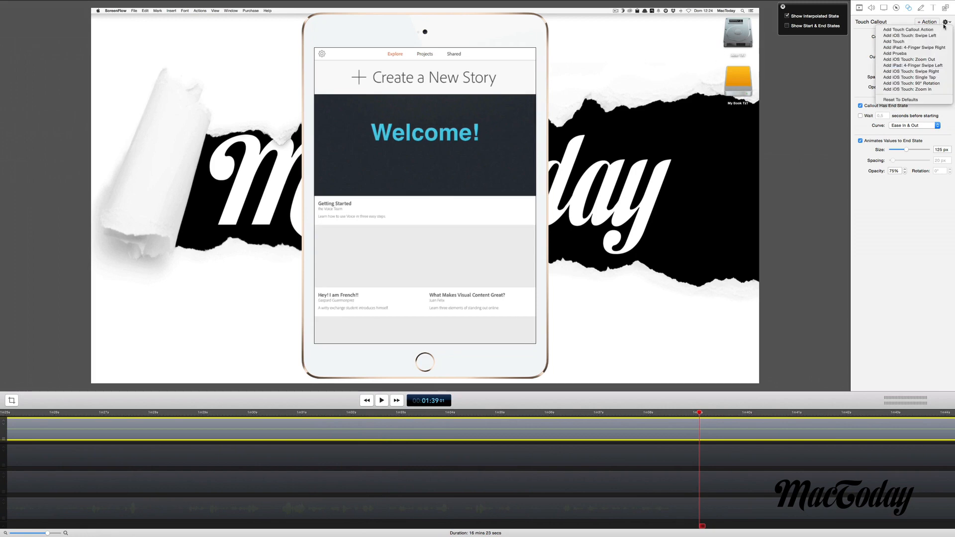
pyautogui.click(908, 54)
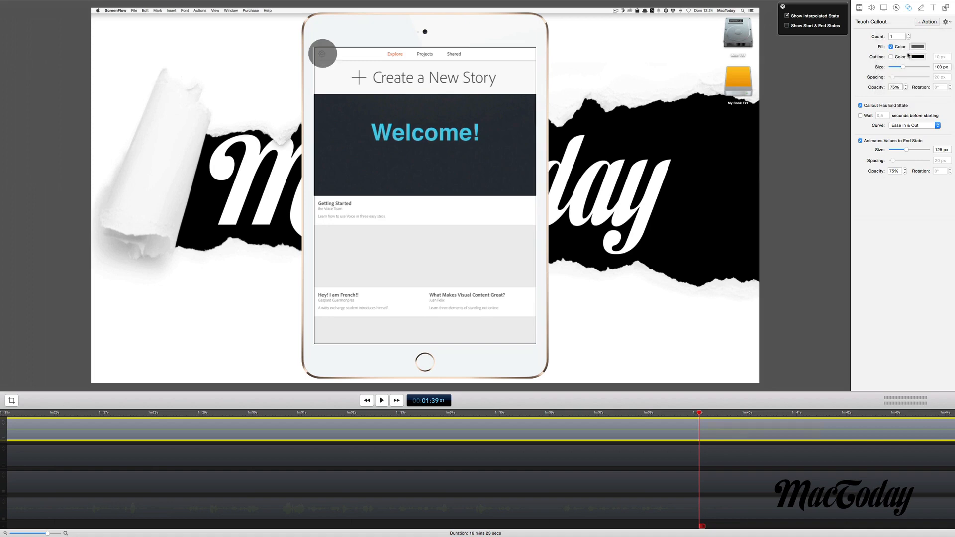
pyautogui.click(690, 412)
pyautogui.press('space')
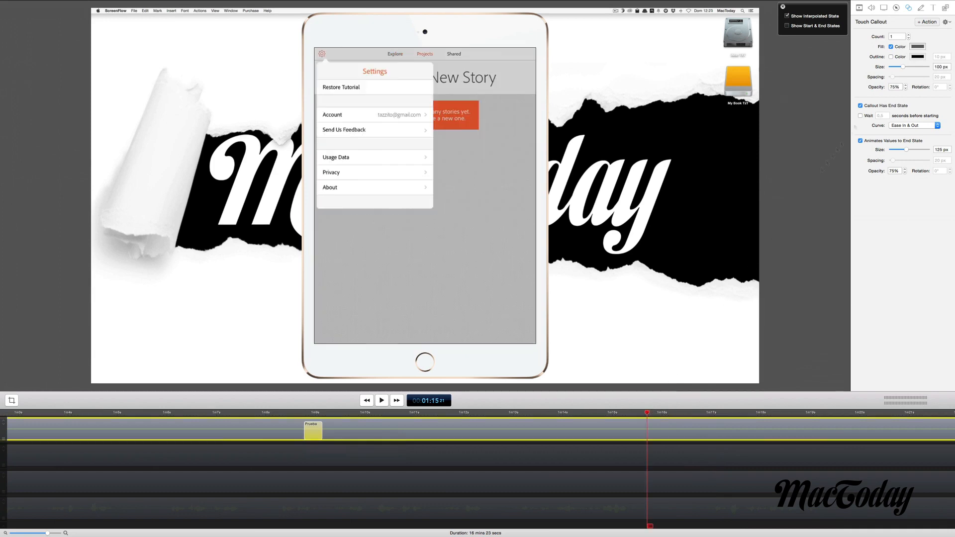
# Step: Add a touch callout to the iPad recording at about 1:15 and start saving it as a template with its duration stored
pyautogui.click(926, 21)
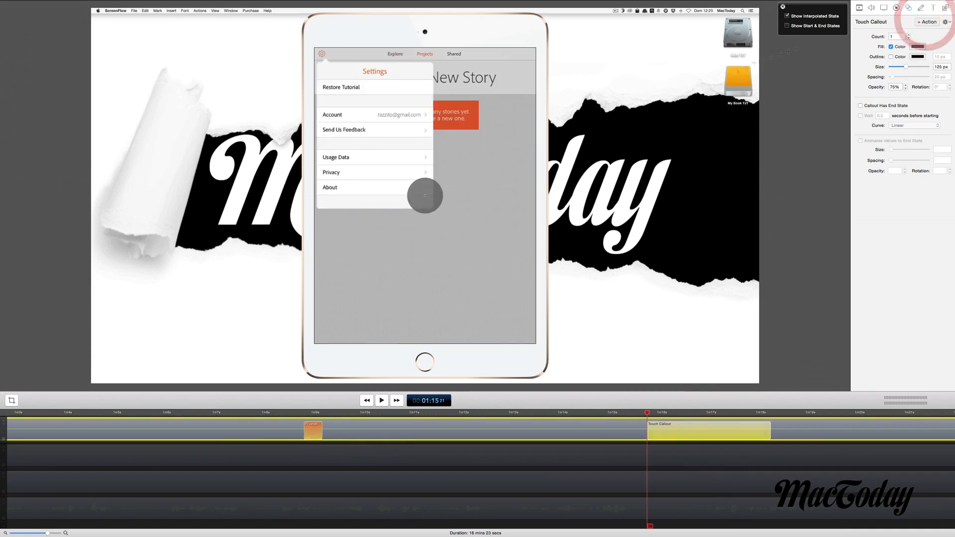
pyautogui.rightClick(690, 435)
pyautogui.click(711, 436)
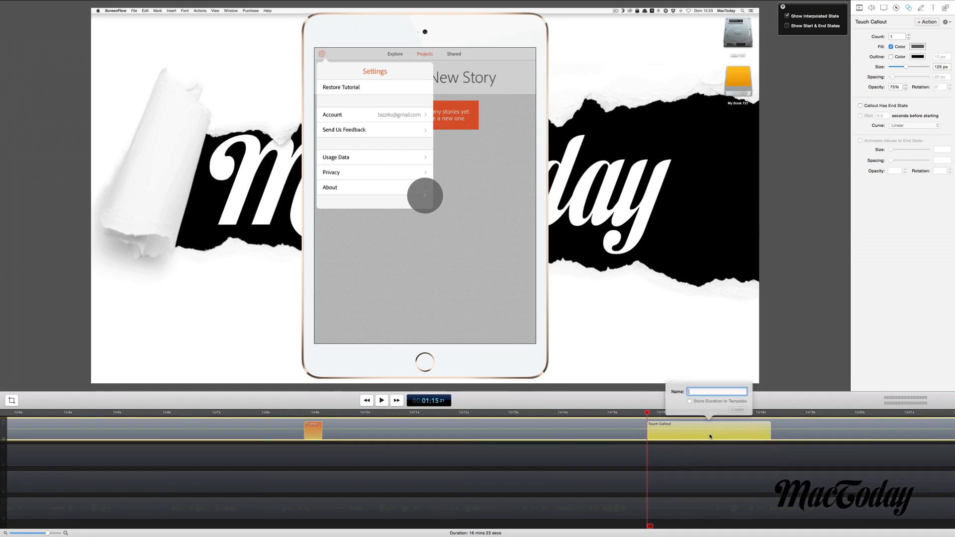
pyautogui.click(690, 401)
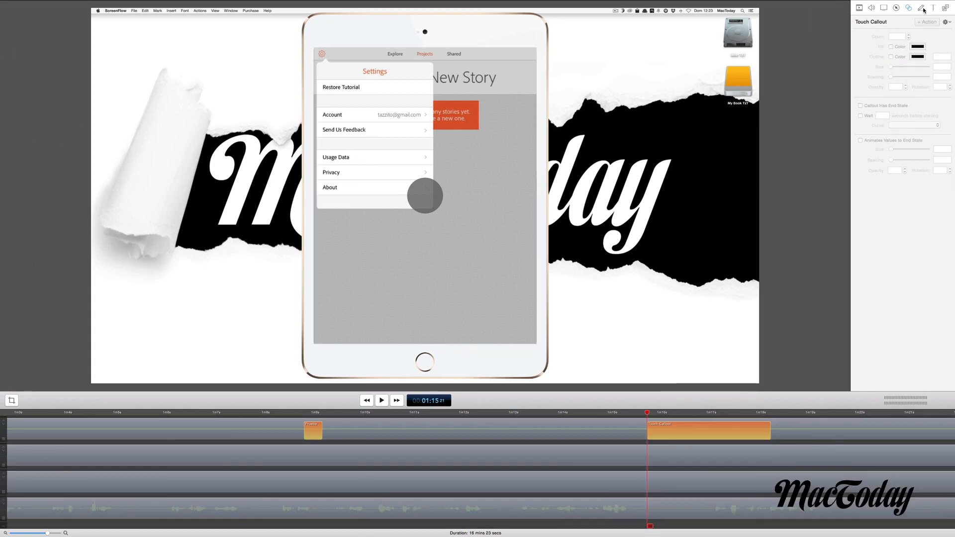
# Step: Draw a blue rectangular frame annotation beside the iPad at about 1:15 and toggle its shadow on and off
pyautogui.click(923, 9)
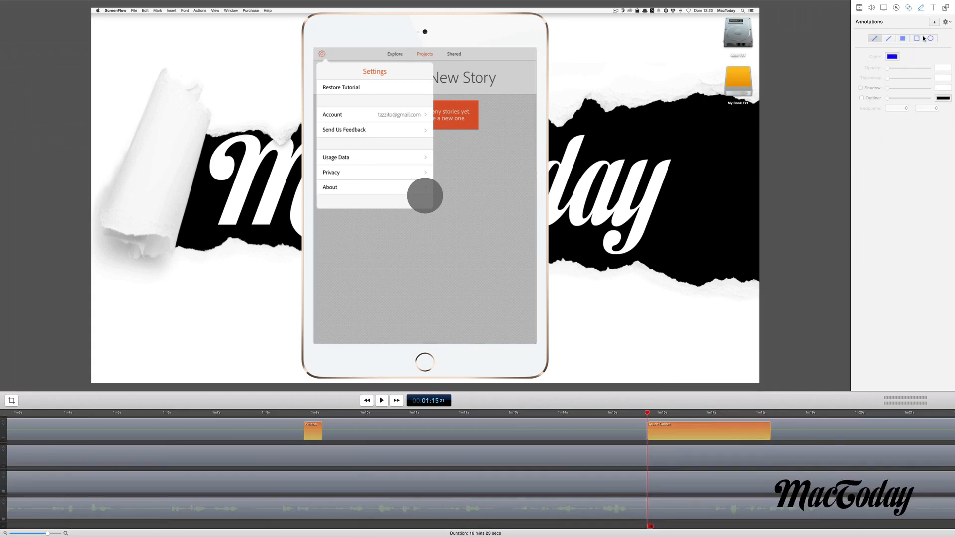
pyautogui.click(921, 38)
pyautogui.click(934, 23)
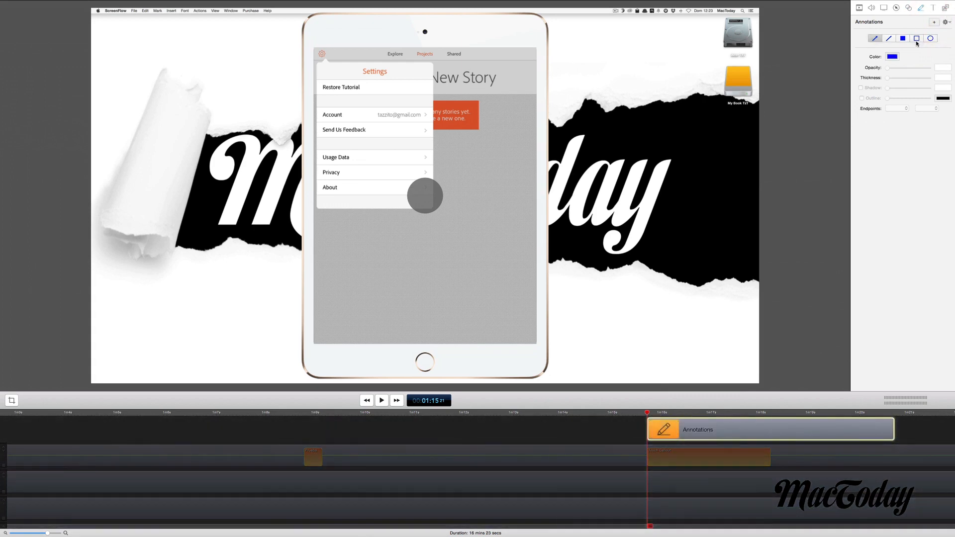
pyautogui.moveTo(680, 132); pyautogui.dragTo(696, 163)
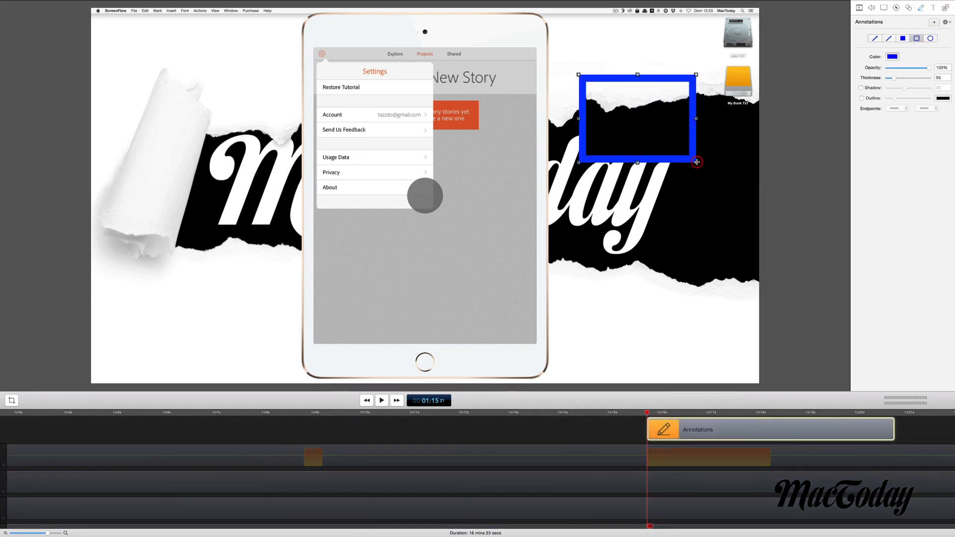
pyautogui.click(712, 416)
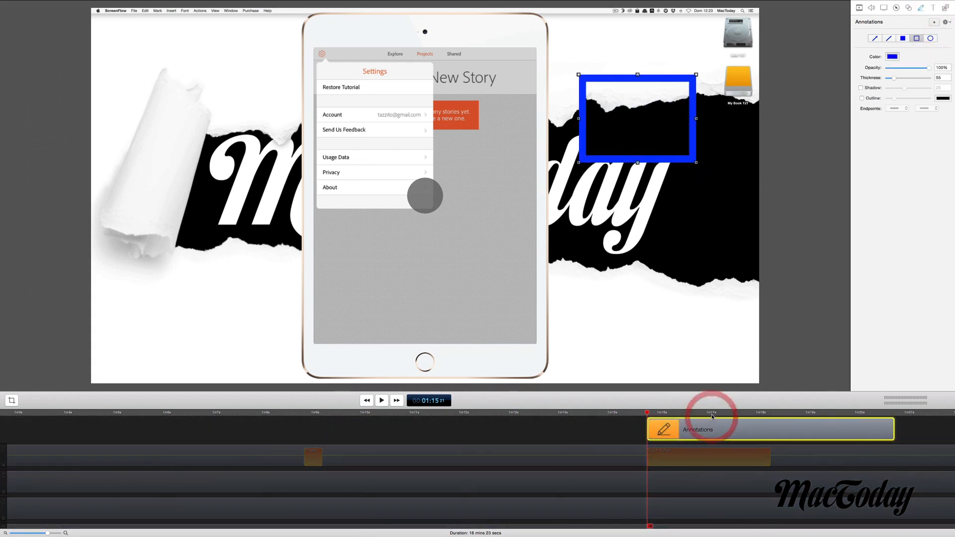
pyautogui.click(860, 88)
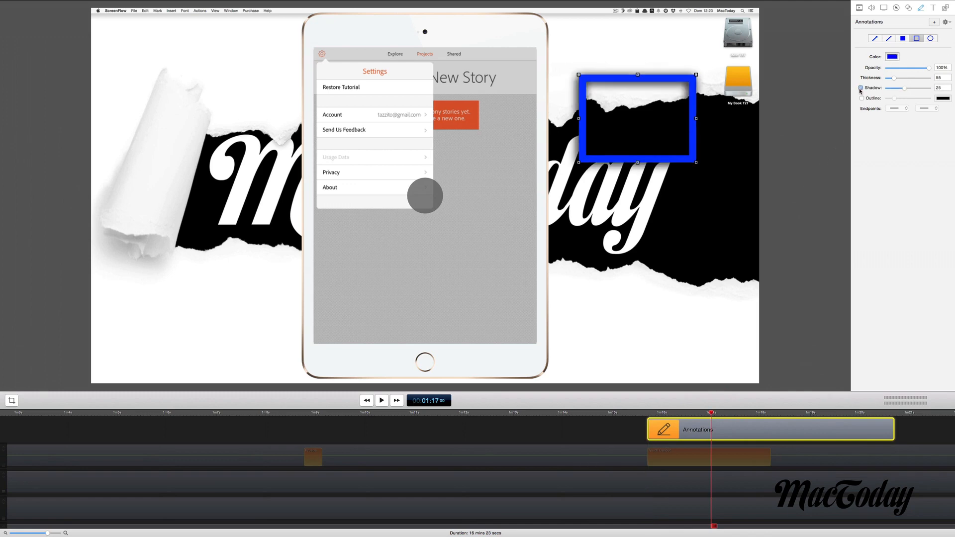
pyautogui.click(861, 88)
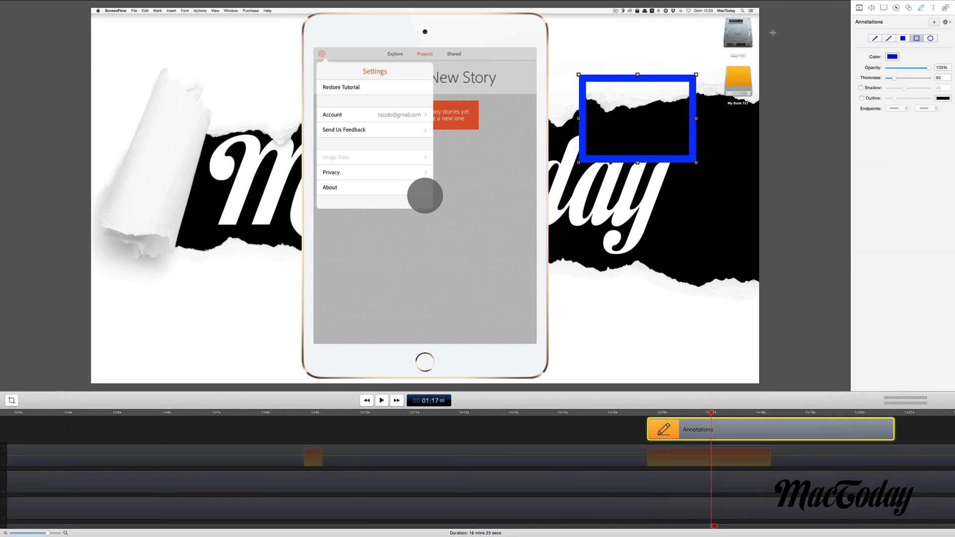
# Step: Add a default text clip at about 1:17, move it lower on the iPad screen, and delete it
pyautogui.click(933, 8)
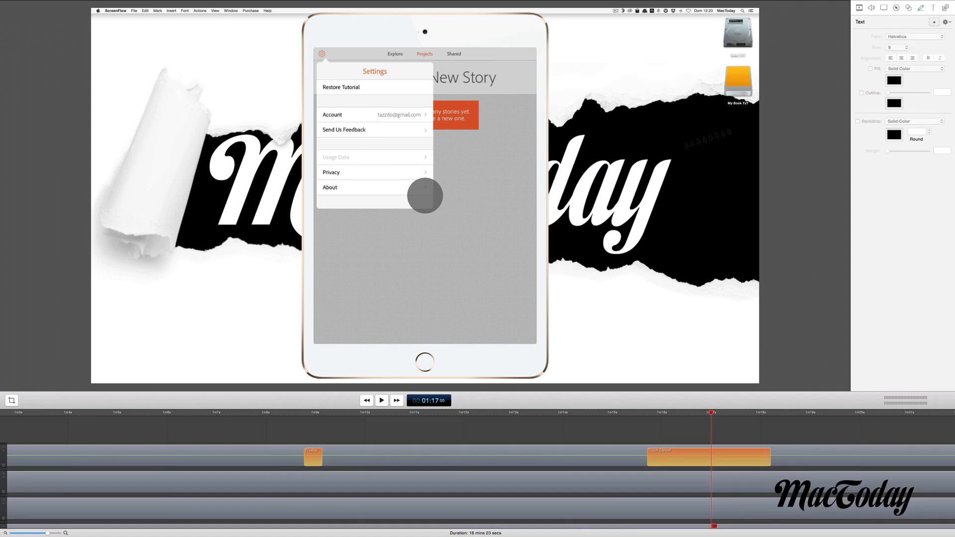
pyautogui.click(934, 22)
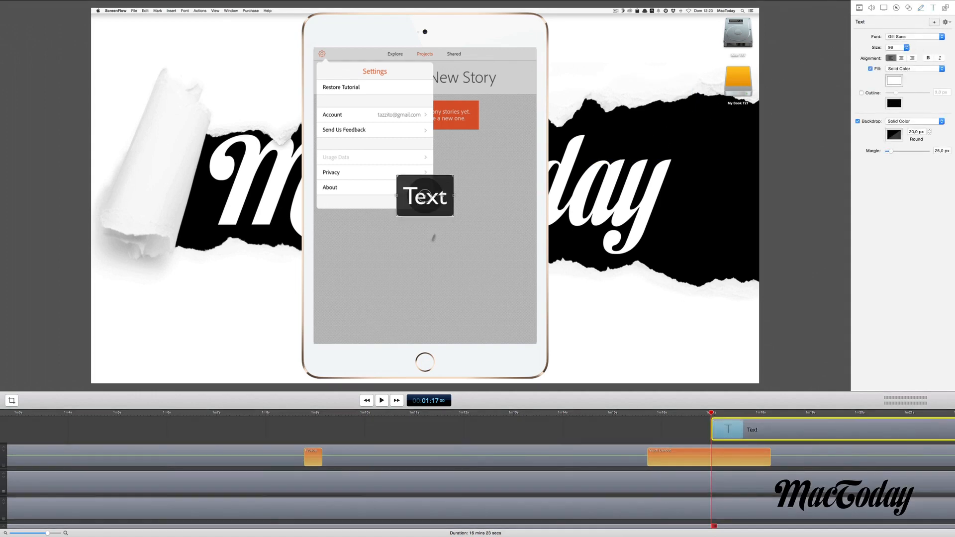
pyautogui.moveTo(430, 201); pyautogui.dragTo(430, 267)
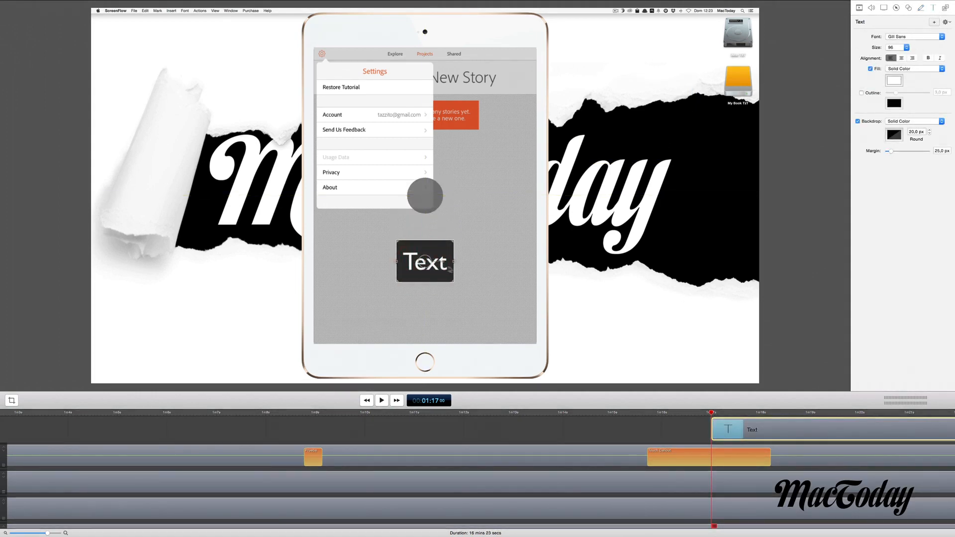
pyautogui.press('Delete')
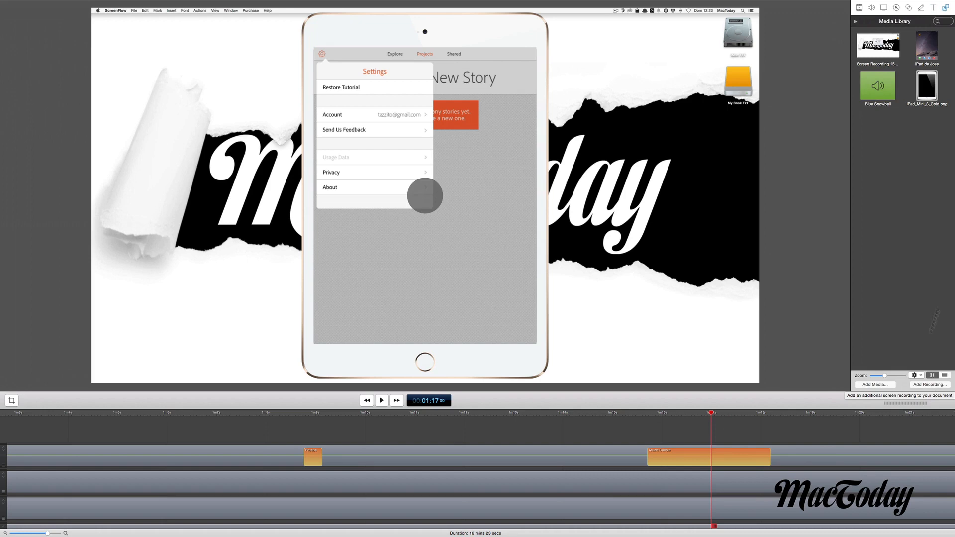
pyautogui.click(945, 22)
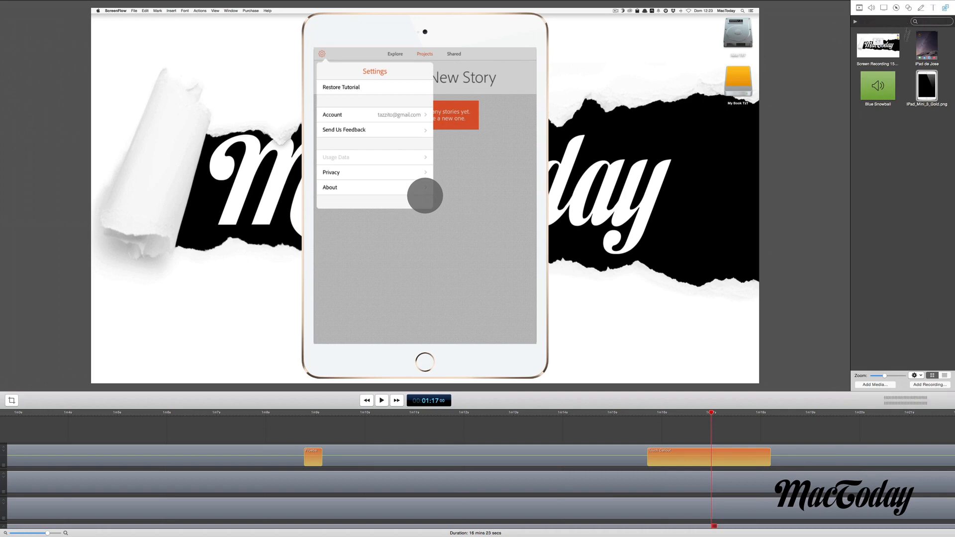
pyautogui.click(926, 25)
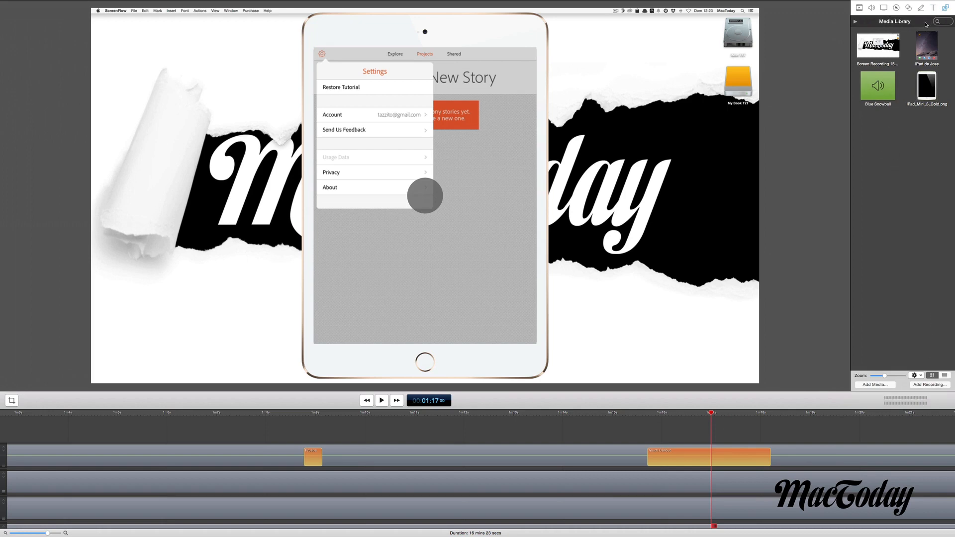
# Step: Show the caption track in the timeline and return the playhead to the start of the project
pyautogui.moveTo(366, 2)
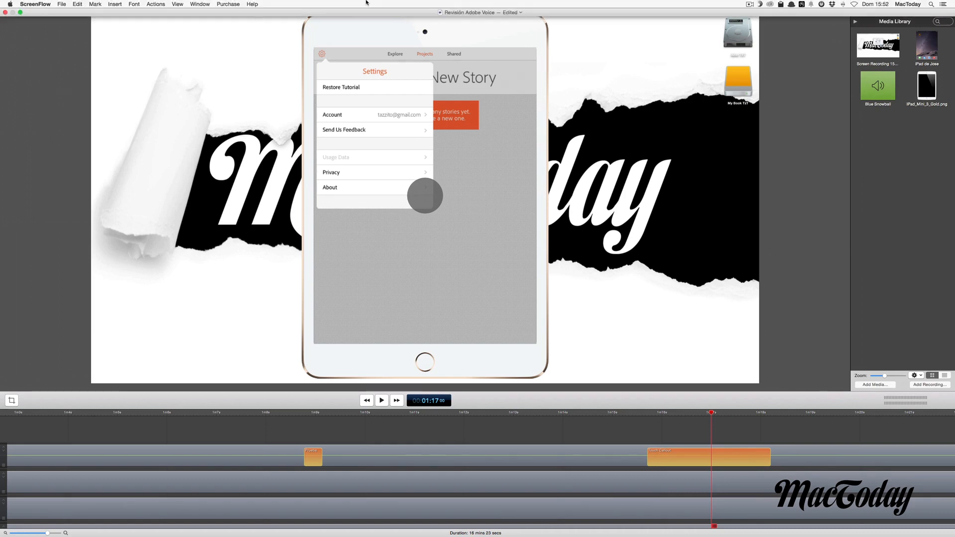
pyautogui.click(155, 3)
pyautogui.moveTo(175, 3)
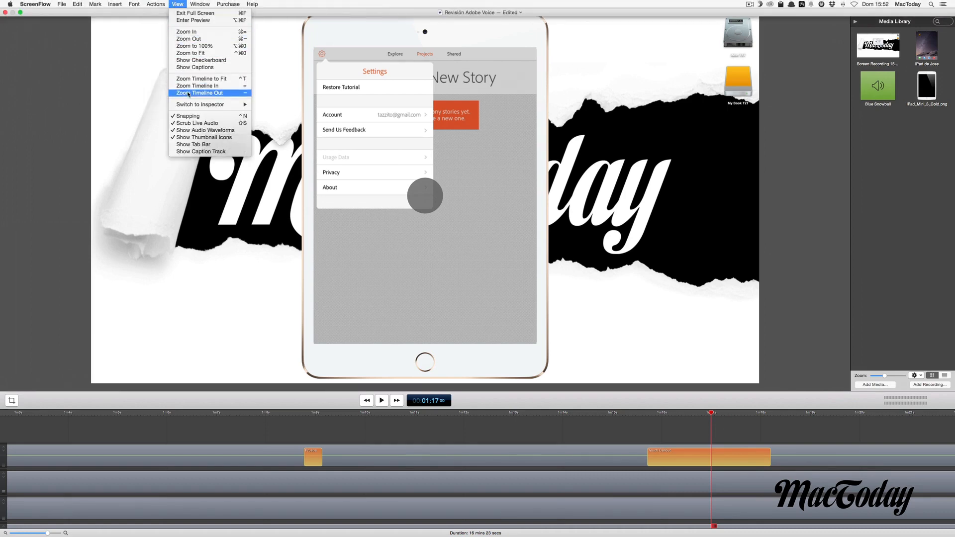
pyautogui.click(210, 152)
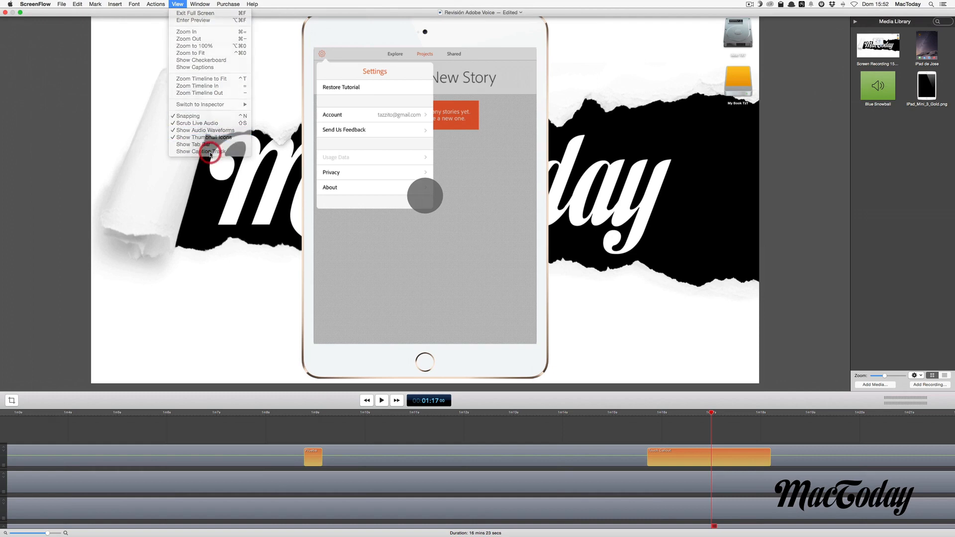
pyautogui.click(39, 414)
pyautogui.hscroll(-15, 40, 423)
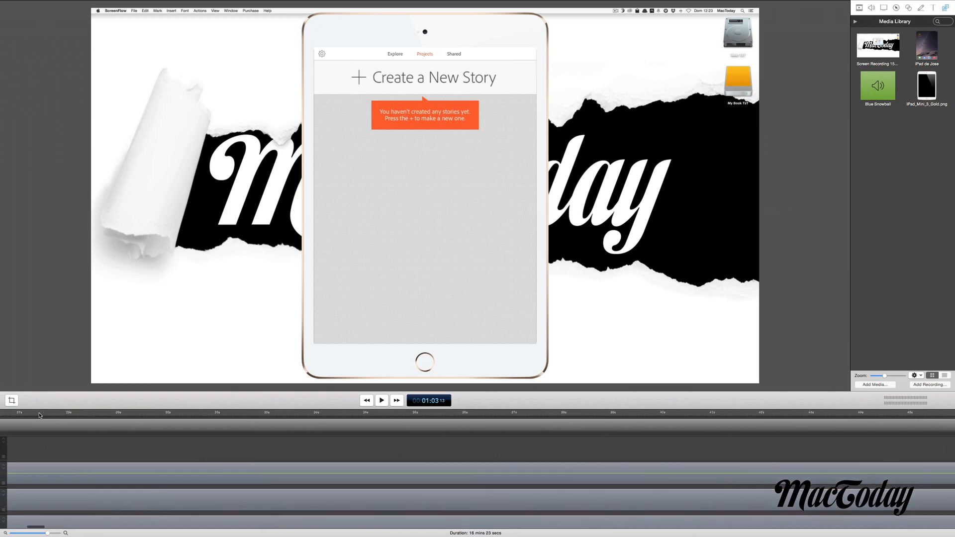
pyautogui.click(122, 414)
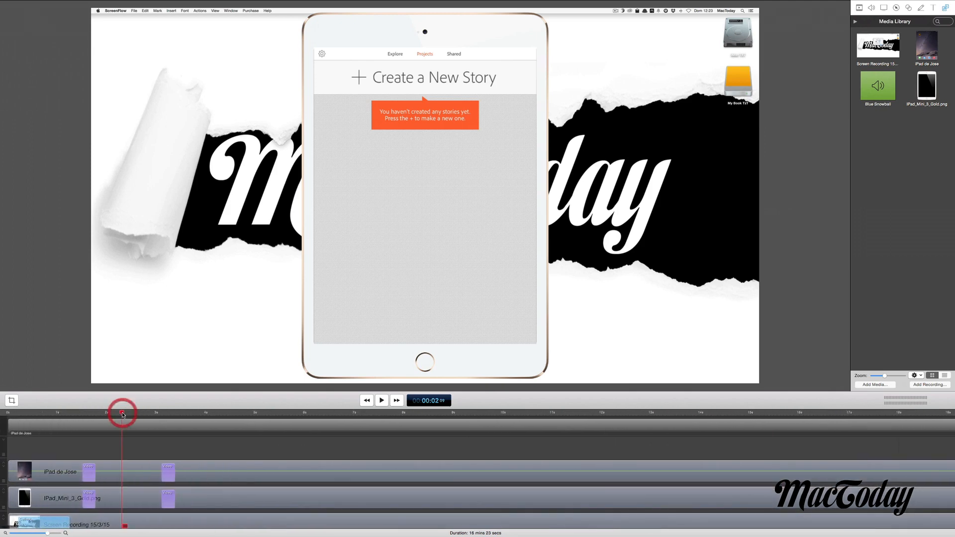
pyautogui.press('Home')
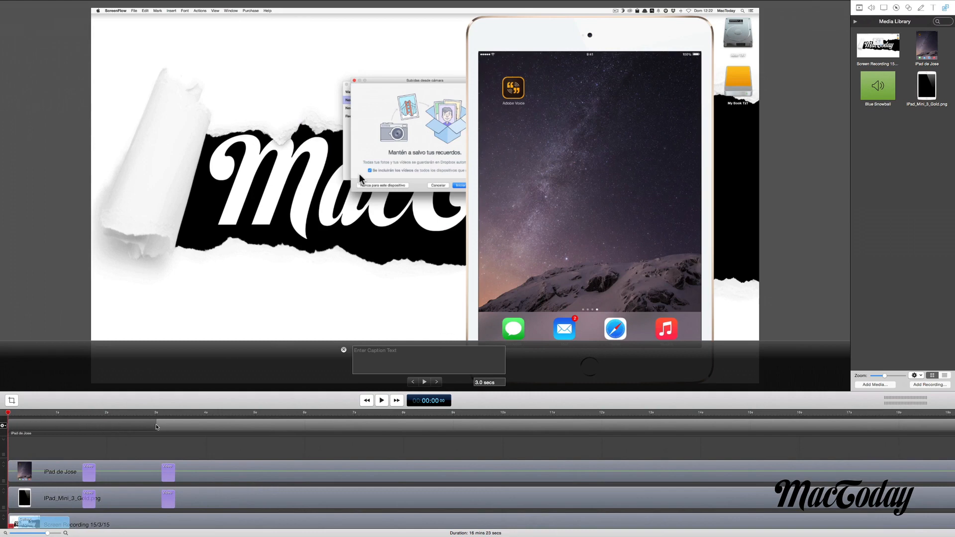
# Step: Enter the caption "Buenas, bienvenidos" in the three-second segment starting at 3 seconds and advance to the following caption segments
pyautogui.click(210, 429)
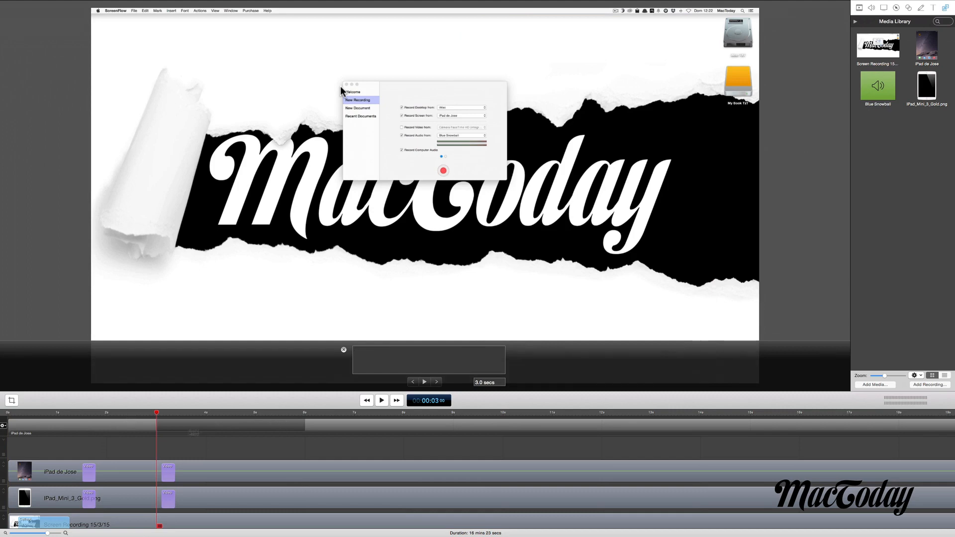
pyautogui.click(334, 453)
pyautogui.click(406, 354)
pyautogui.write('Buenas, bienvenidos')
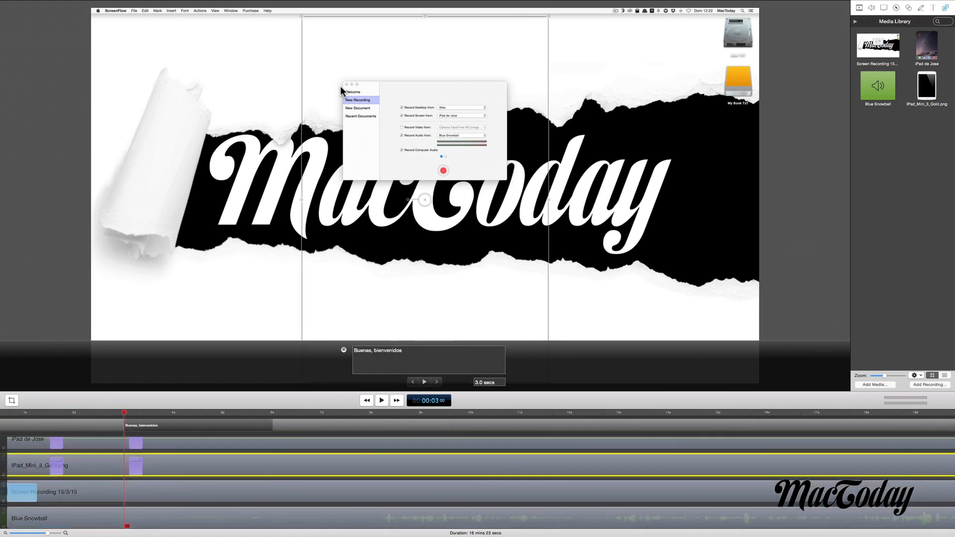
pyautogui.click(313, 423)
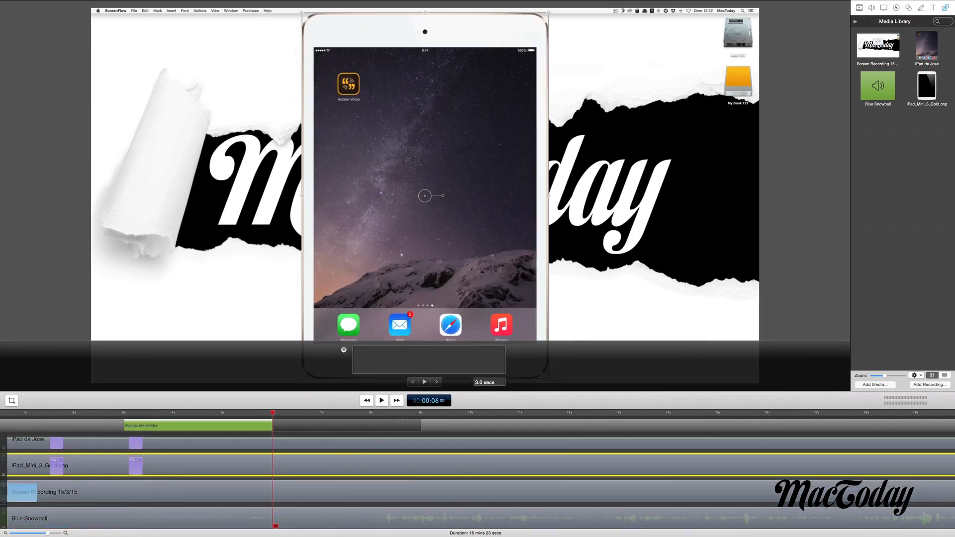
pyautogui.click(454, 413)
pyautogui.click(455, 424)
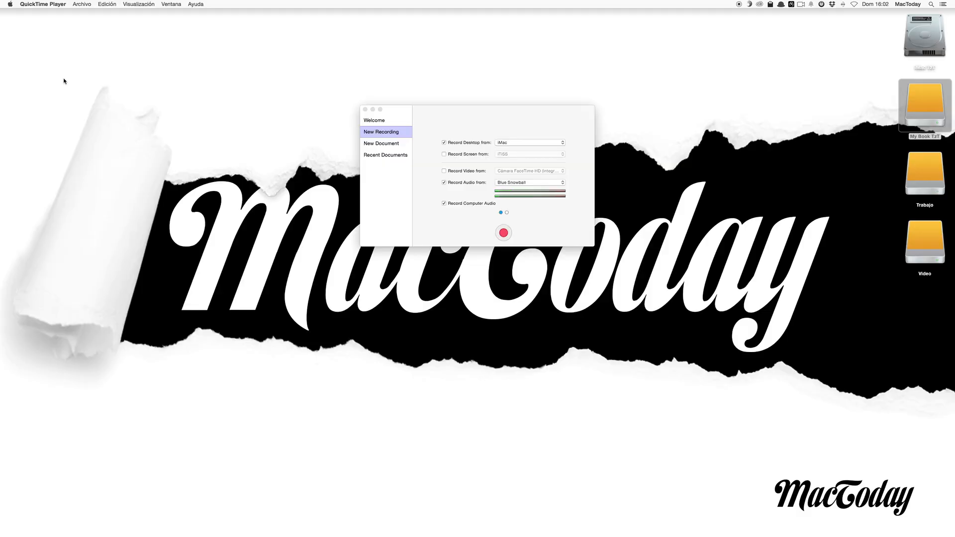
# Step: Try enabling Record Screen with the connected device as its source in the ScreenFlow recording setup, and switch the option back off
pyautogui.click(799, 6)
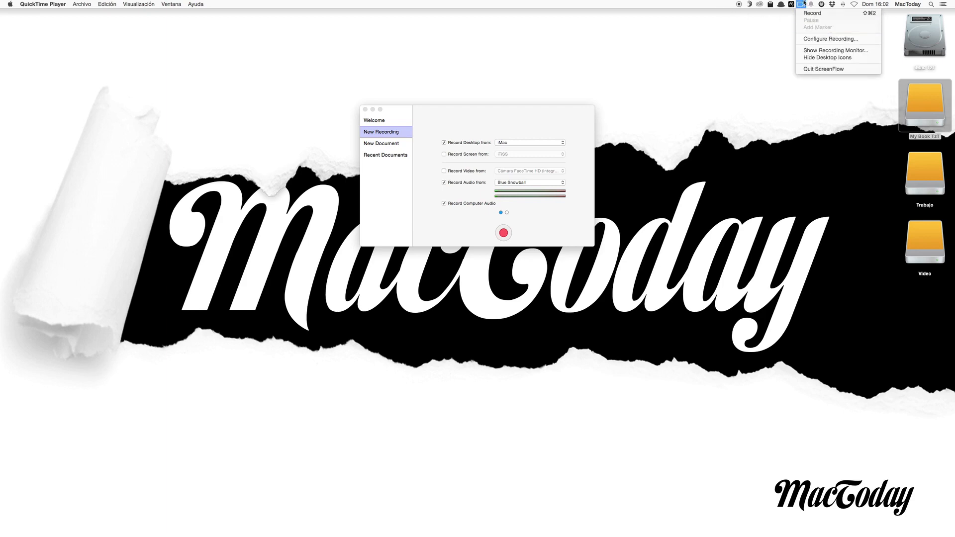
pyautogui.click(493, 131)
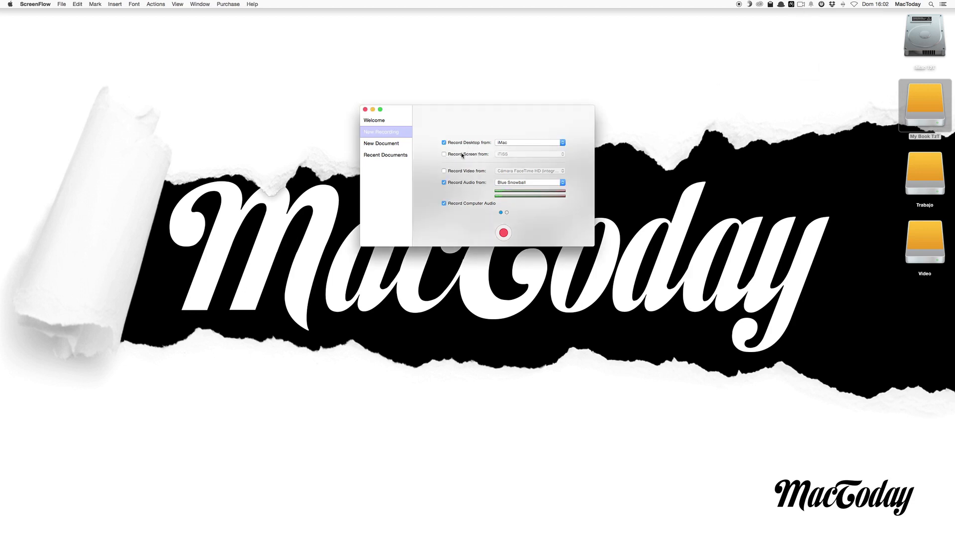
pyautogui.click(462, 154)
pyautogui.click(525, 157)
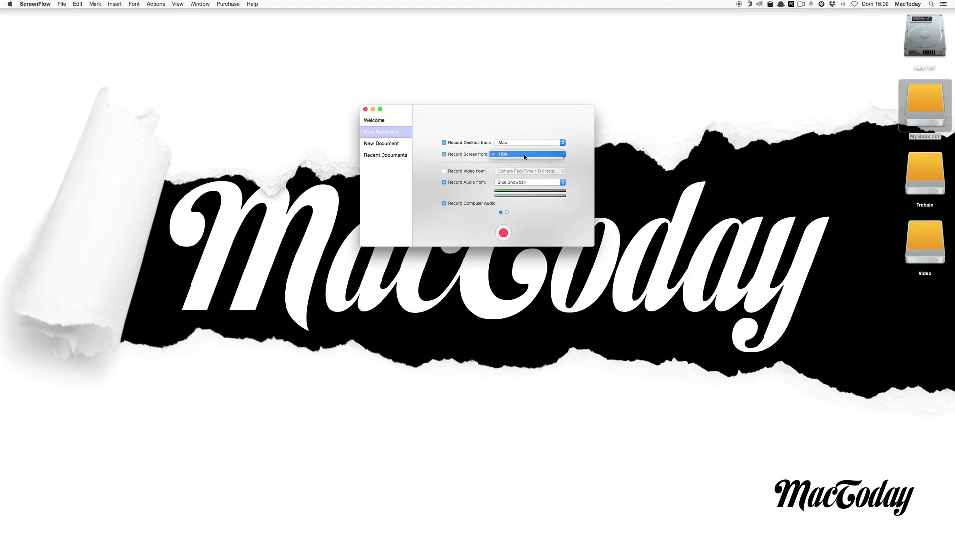
pyautogui.click(525, 157)
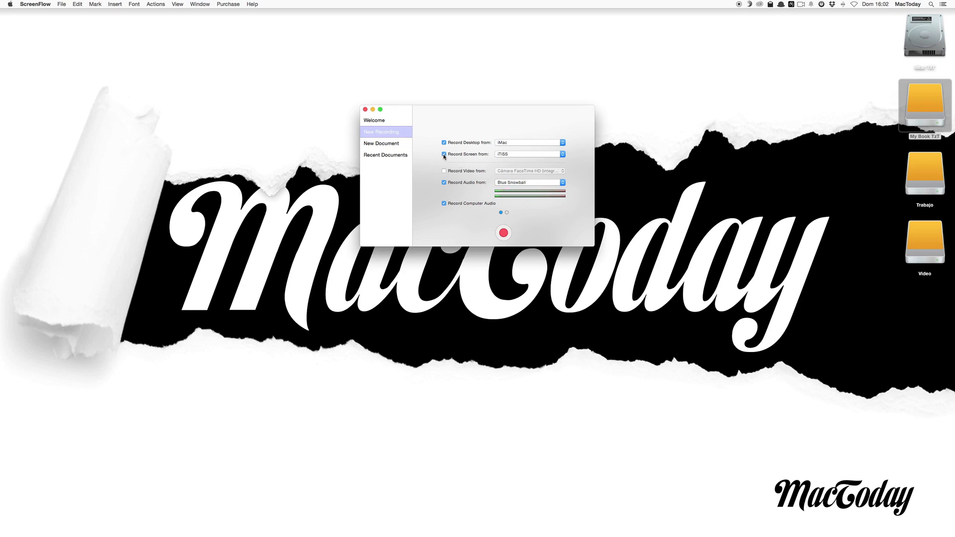
pyautogui.click(444, 155)
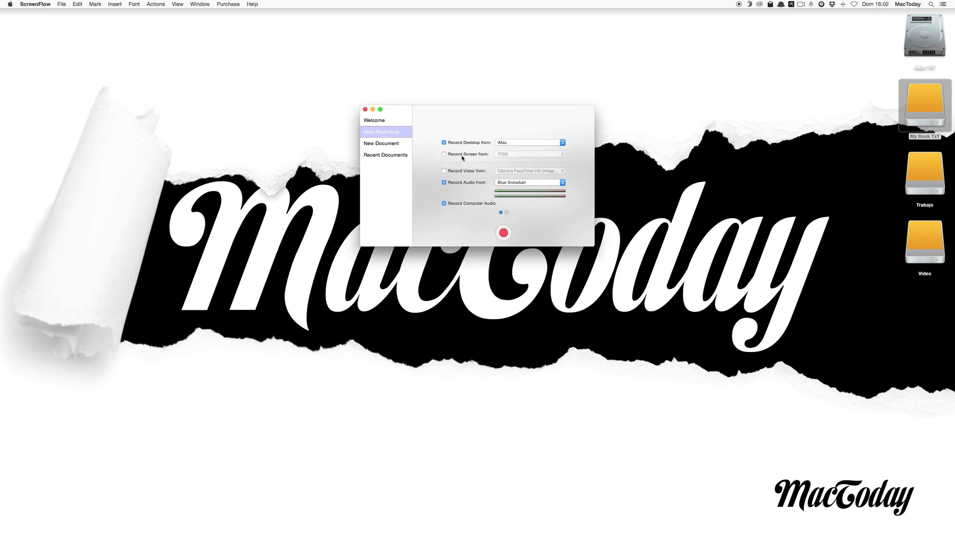